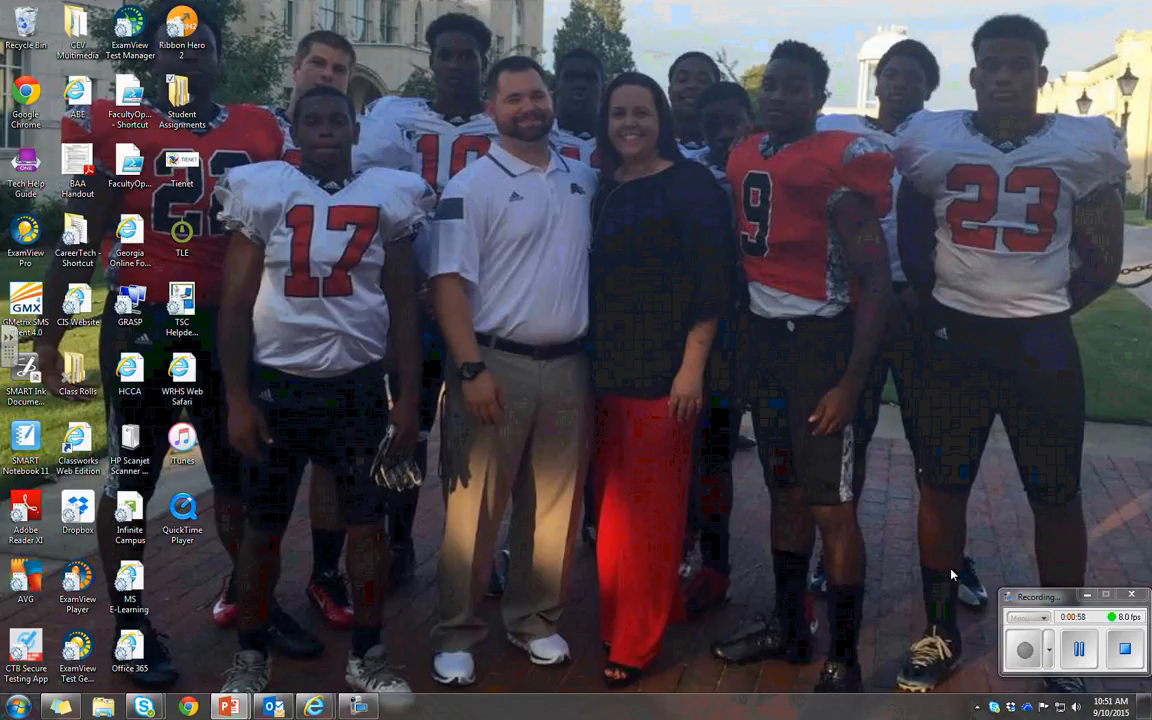
click(1025, 650)
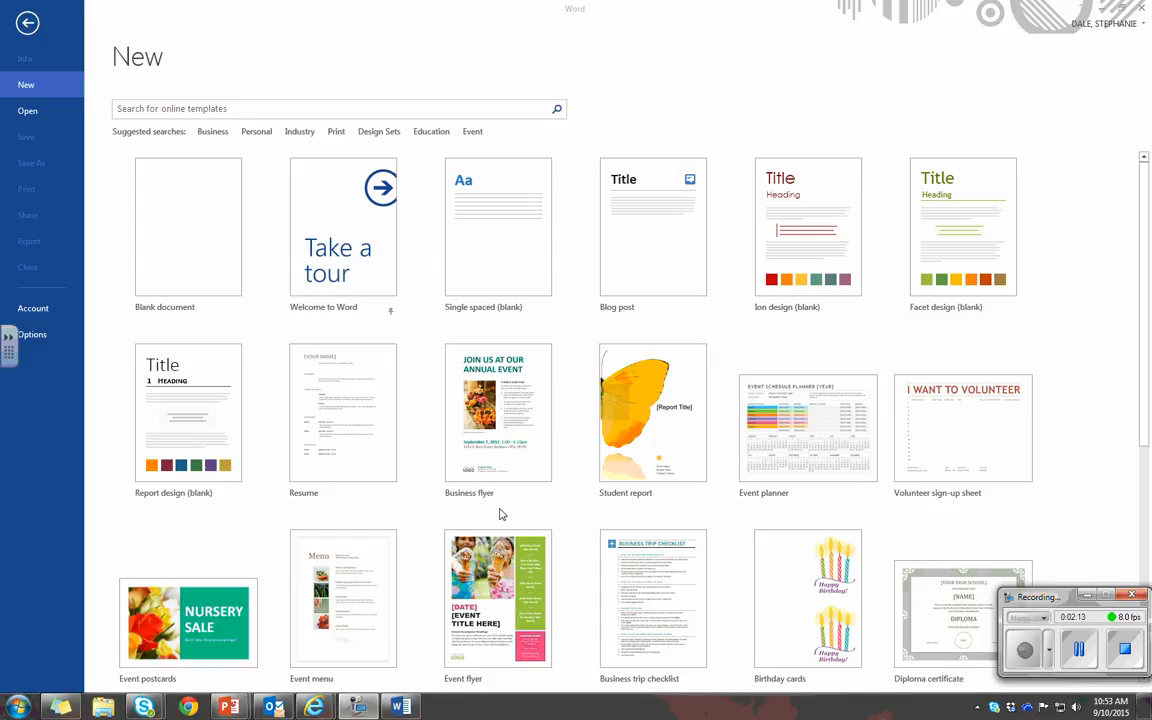
Create a blank document and start the Step-by-Step Mail Merge Wizard
click(171, 263)
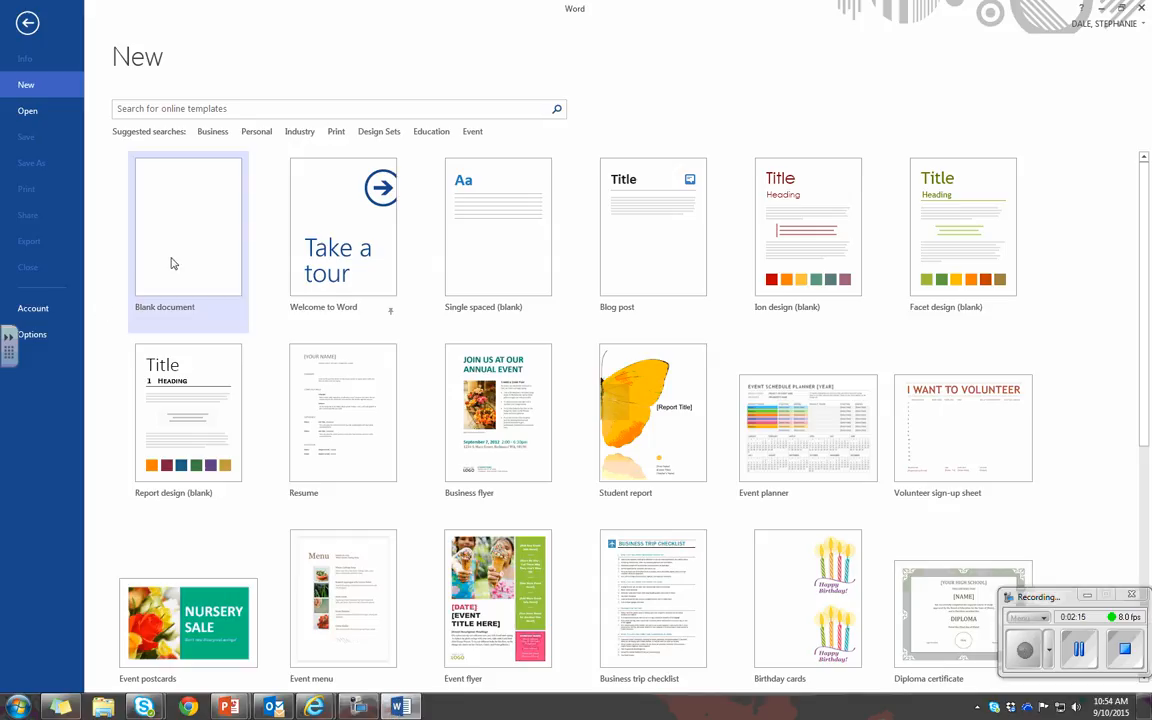
click(171, 263)
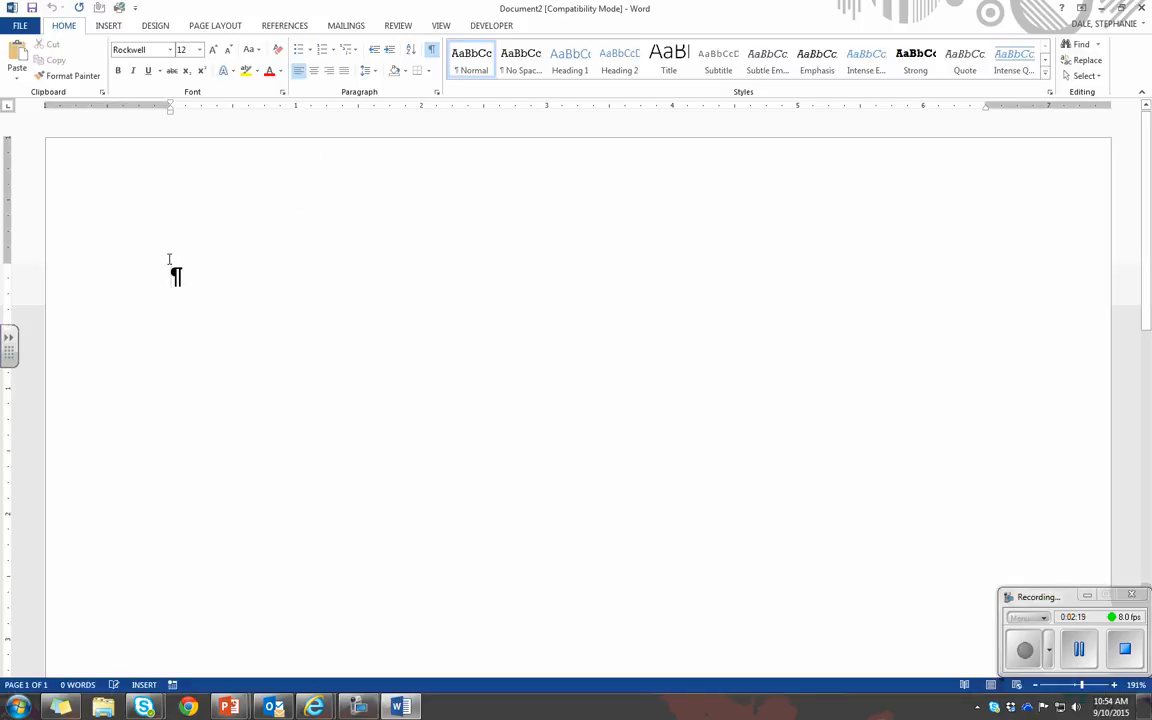
click(346, 25)
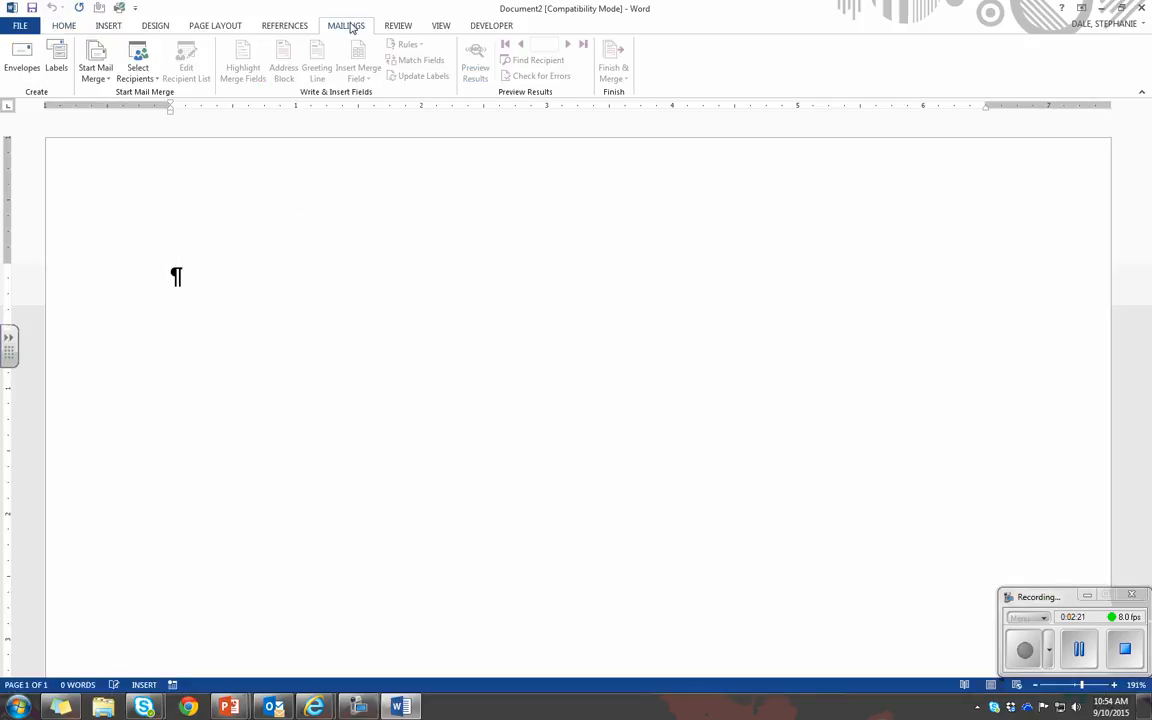
click(104, 80)
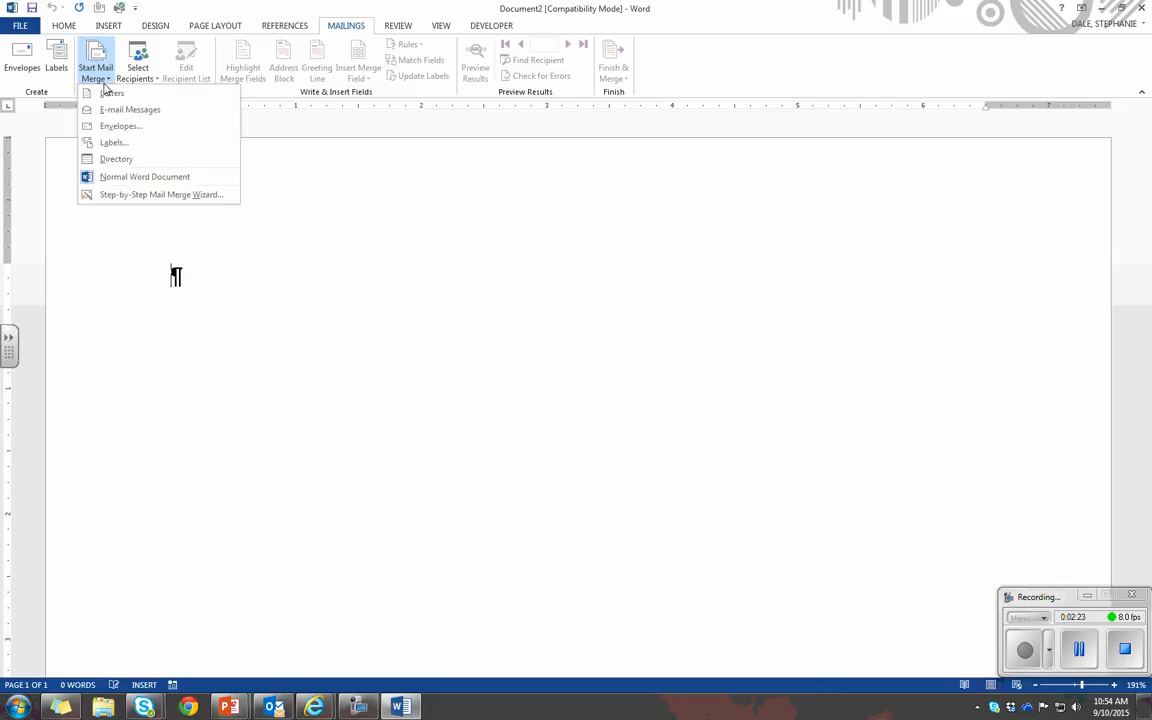
click(222, 196)
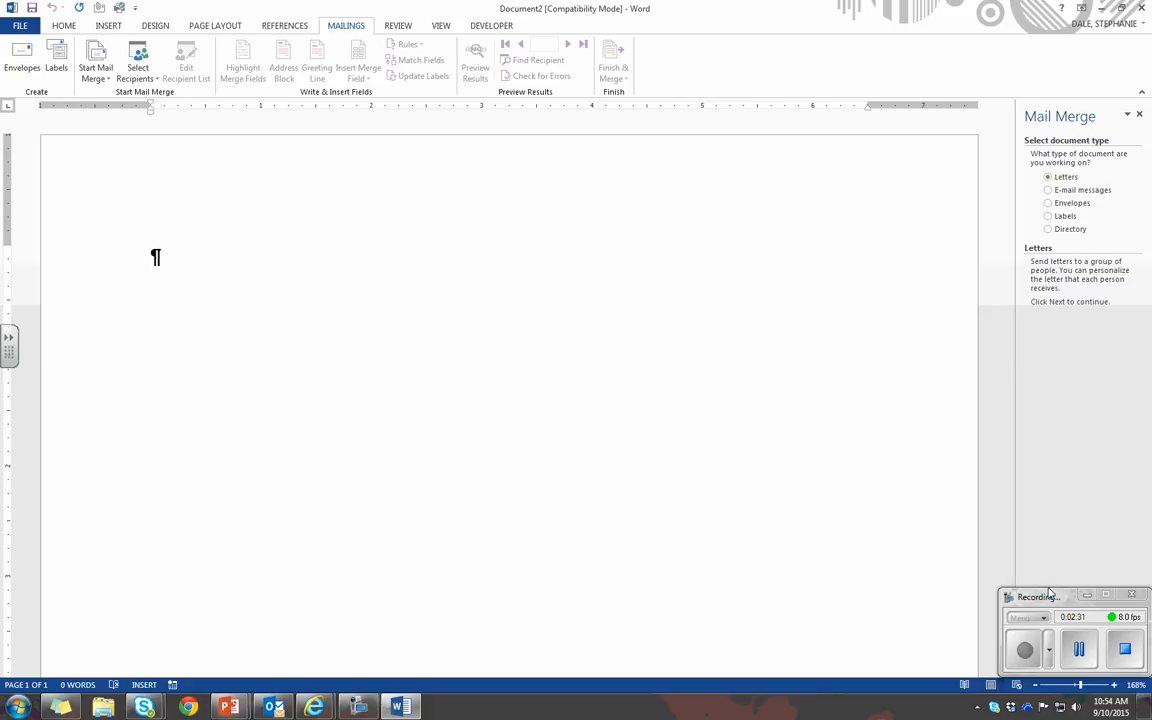
Choose Letters as the mail merge document type and advance to the starting document stage
drag(1049, 593, 56, 593)
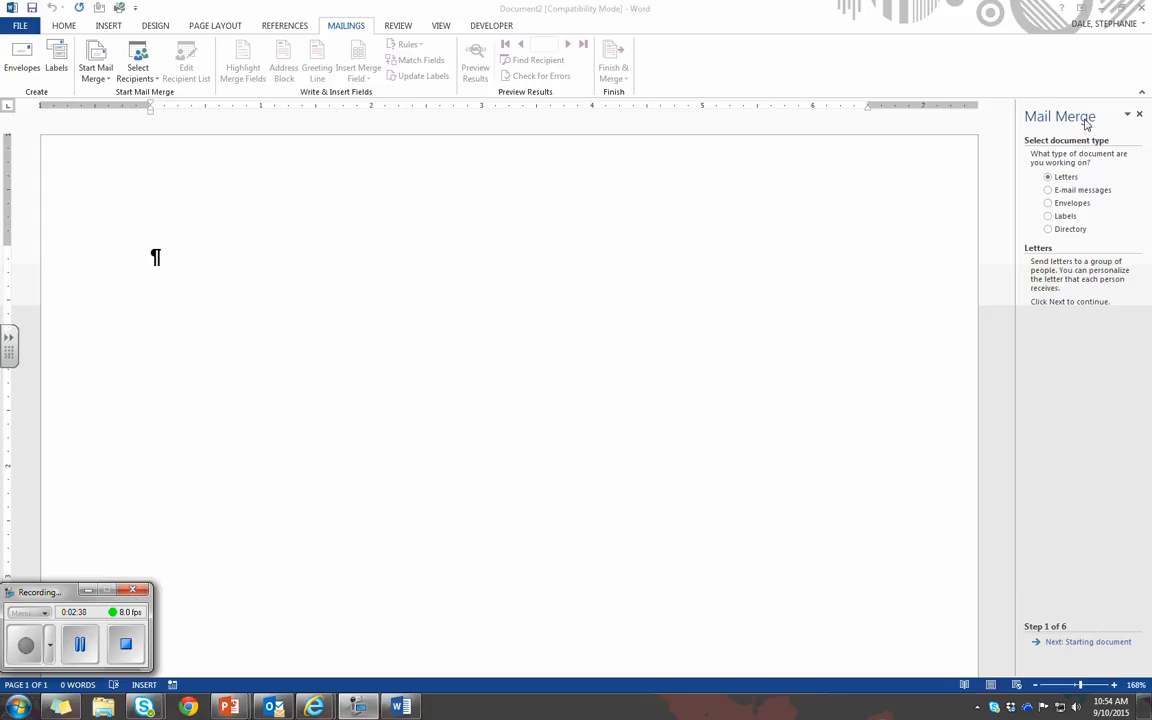
click(1048, 177)
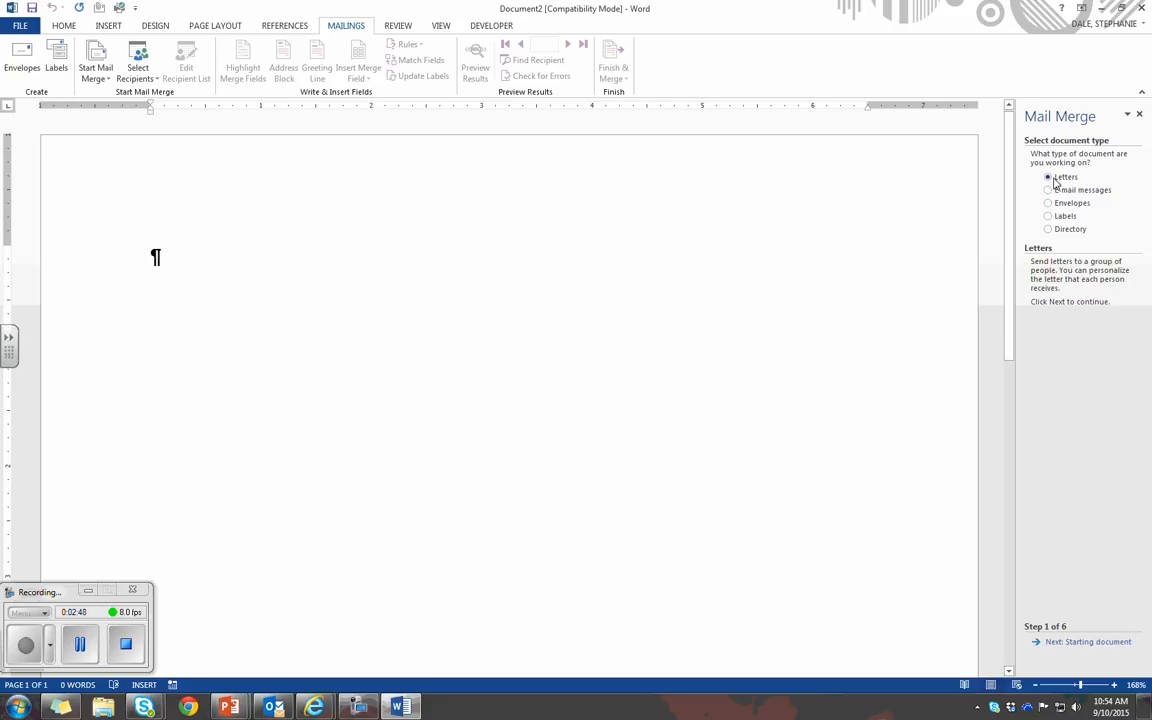
click(1082, 645)
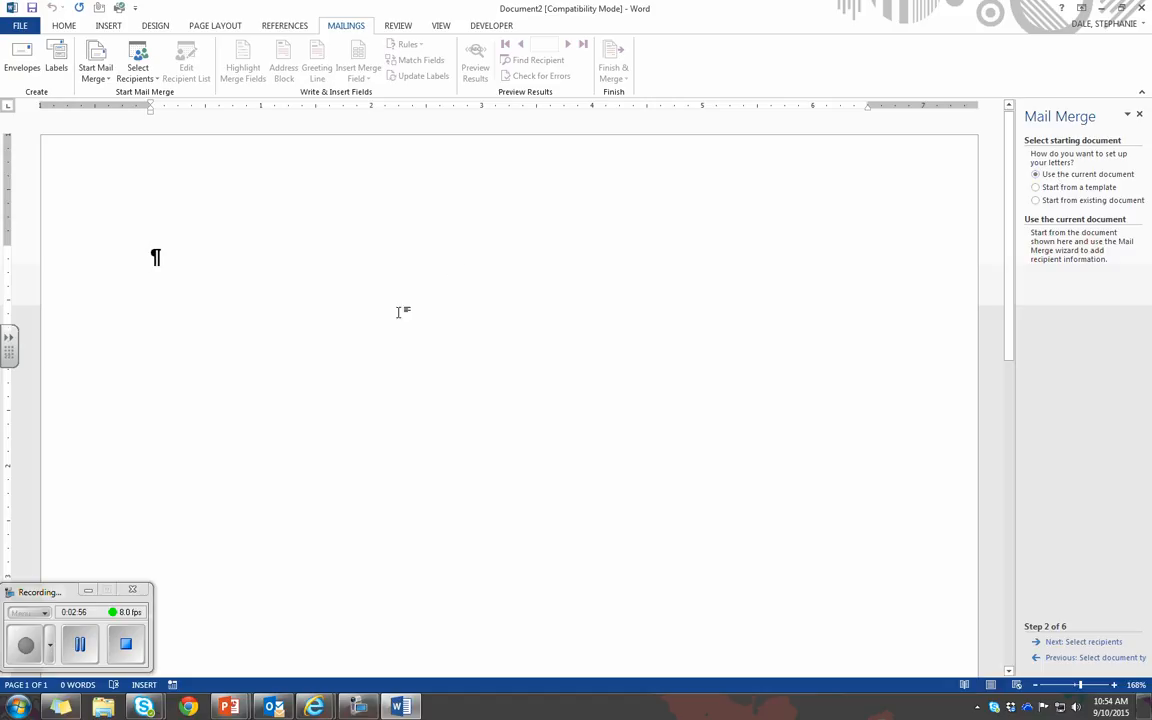
Start from an existing document by opening Scholarship from Student Assignments, Word 2013 Student Data Files, Student Data Files Lesson 11
click(1050, 203)
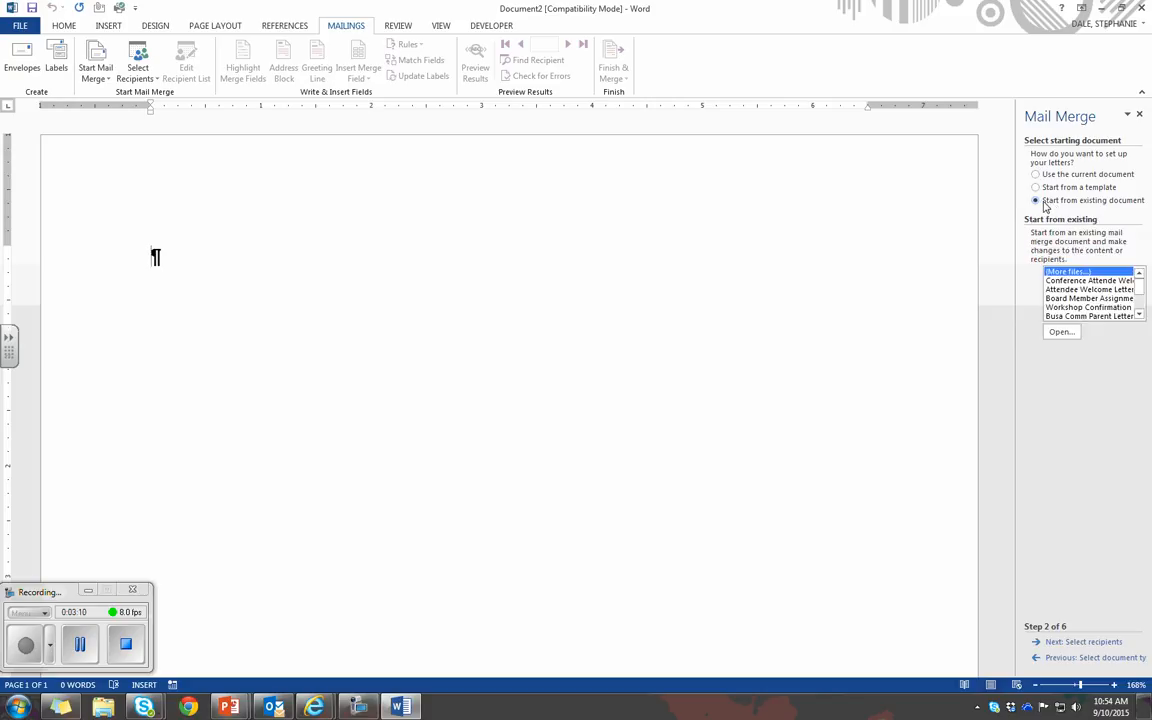
click(1069, 336)
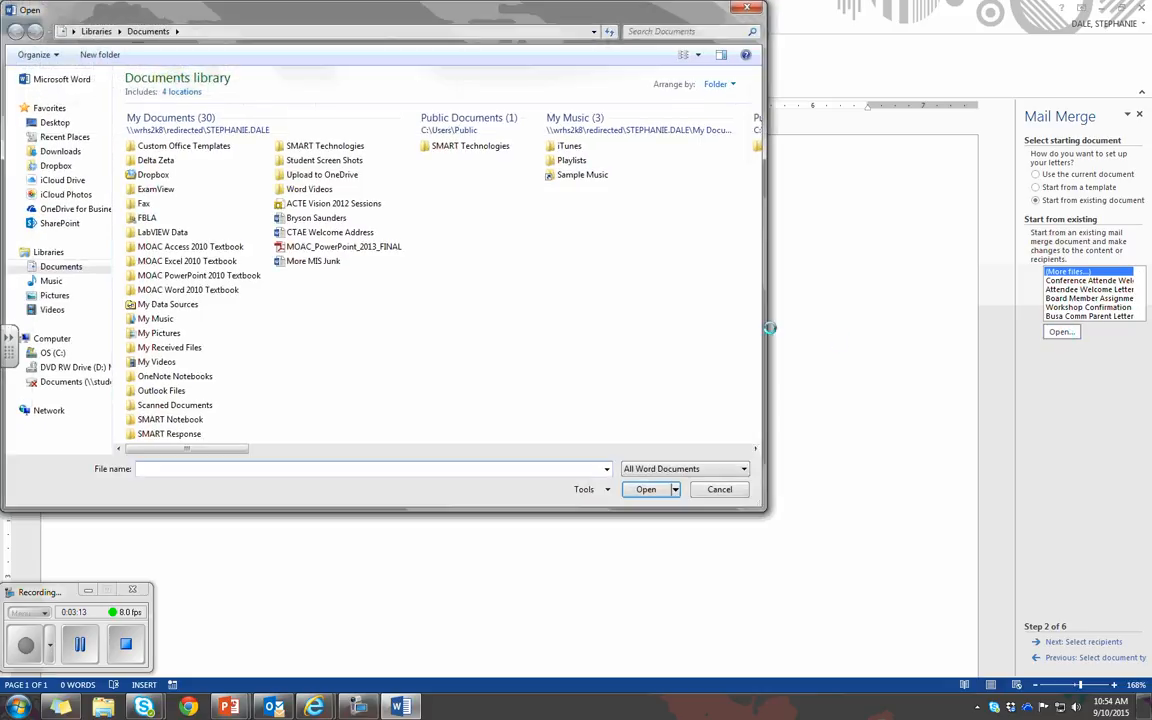
click(76, 124)
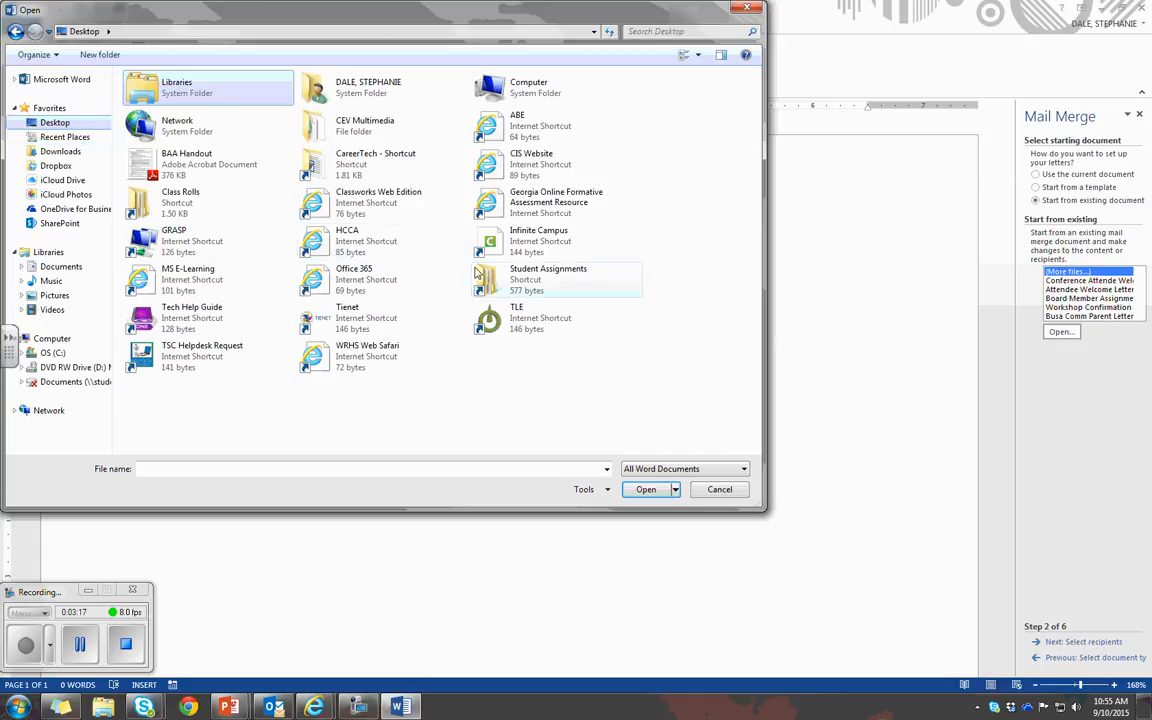
click(481, 287)
double_click(481, 286)
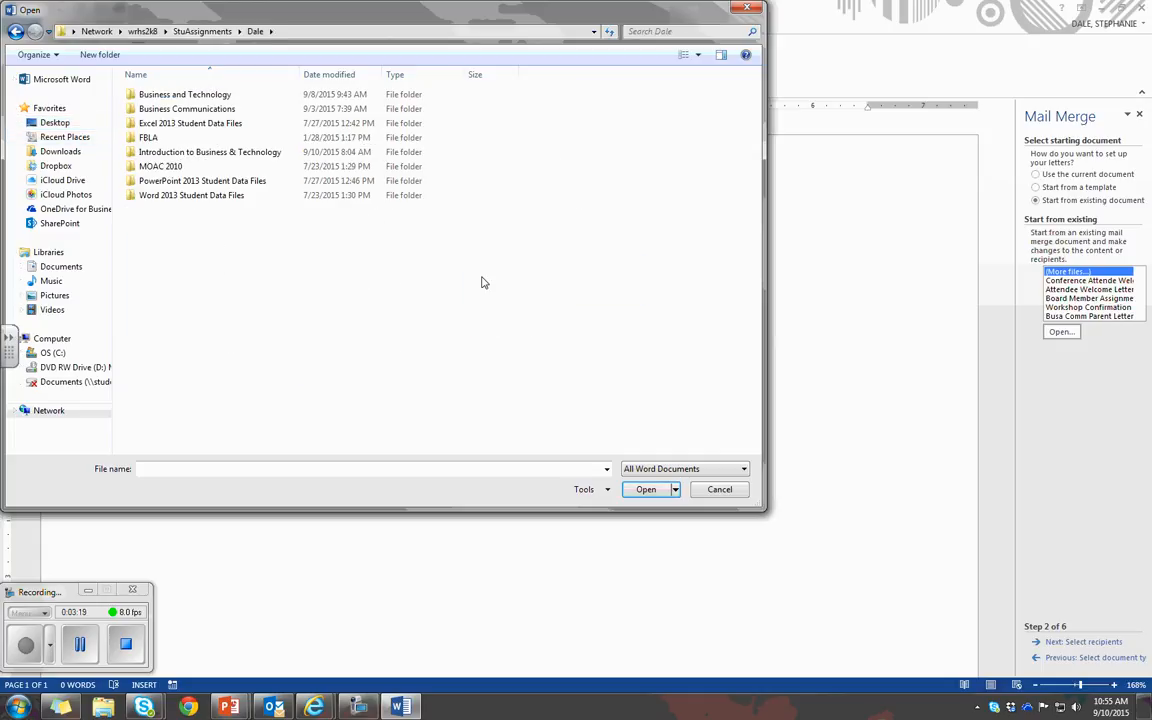
double_click(200, 199)
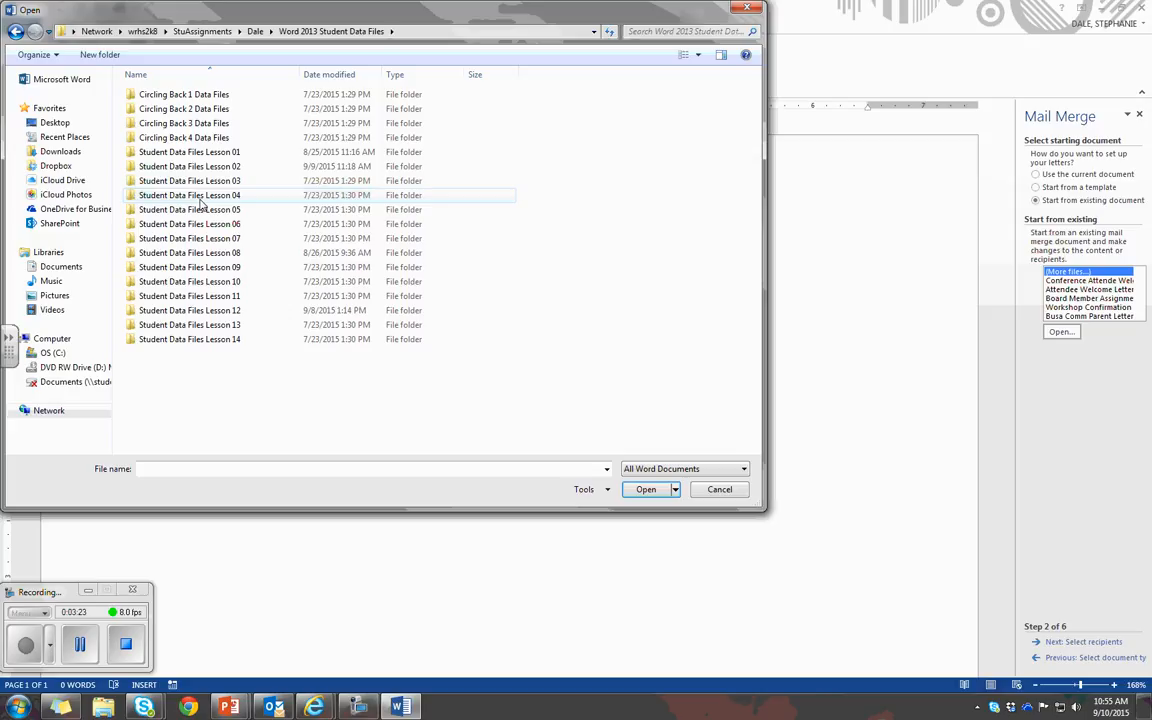
click(228, 299)
double_click(228, 299)
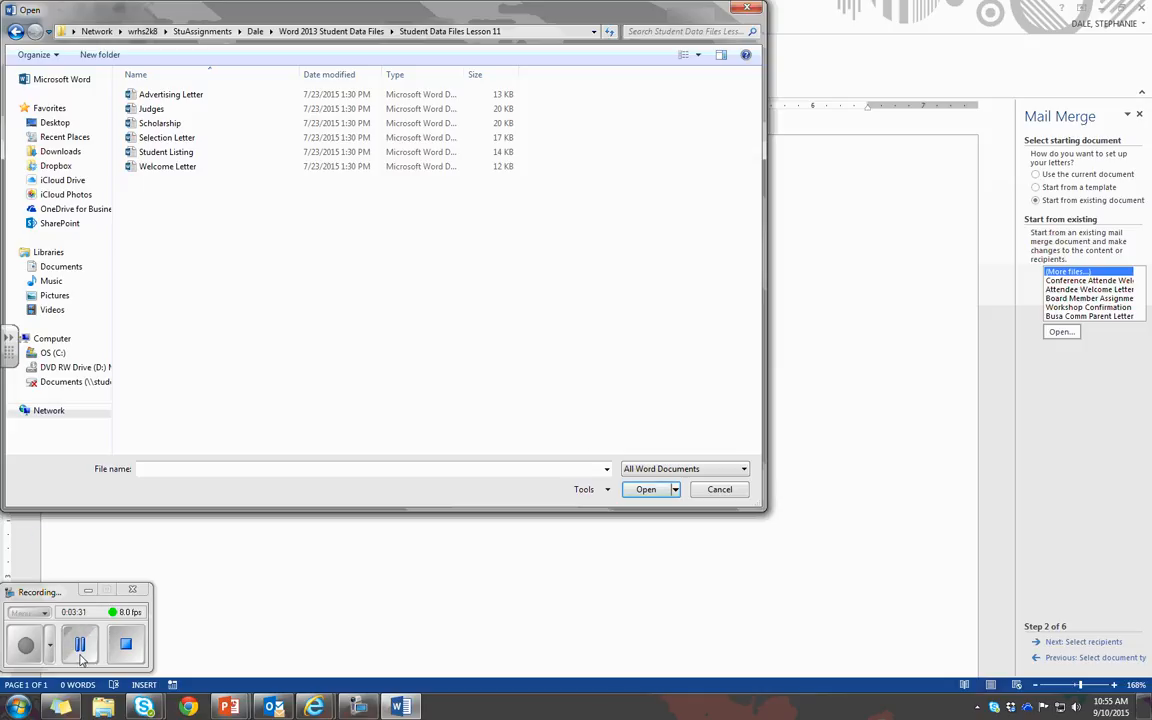
click(77, 594)
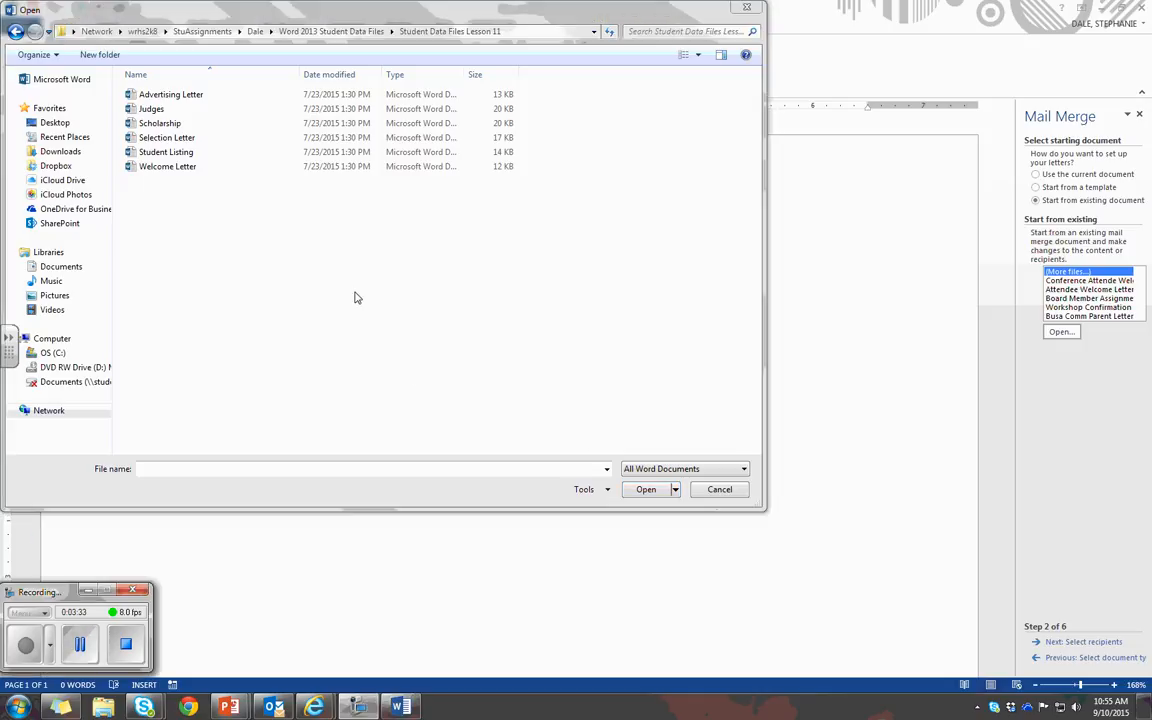
click(155, 122)
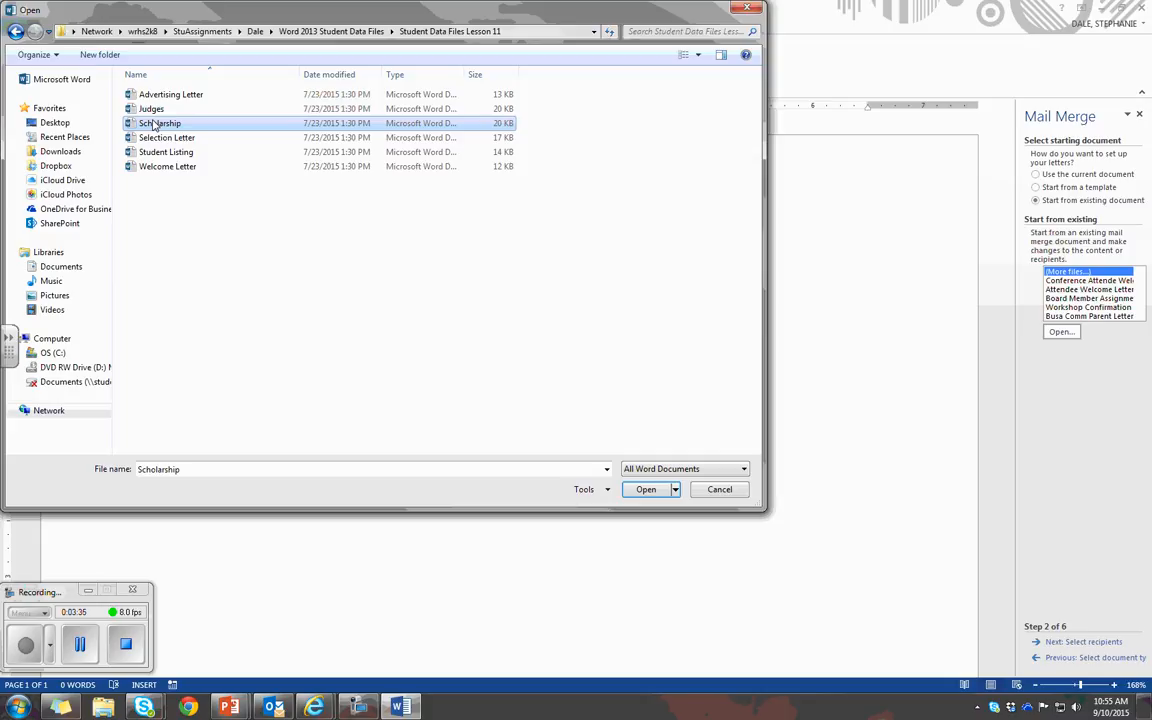
click(645, 490)
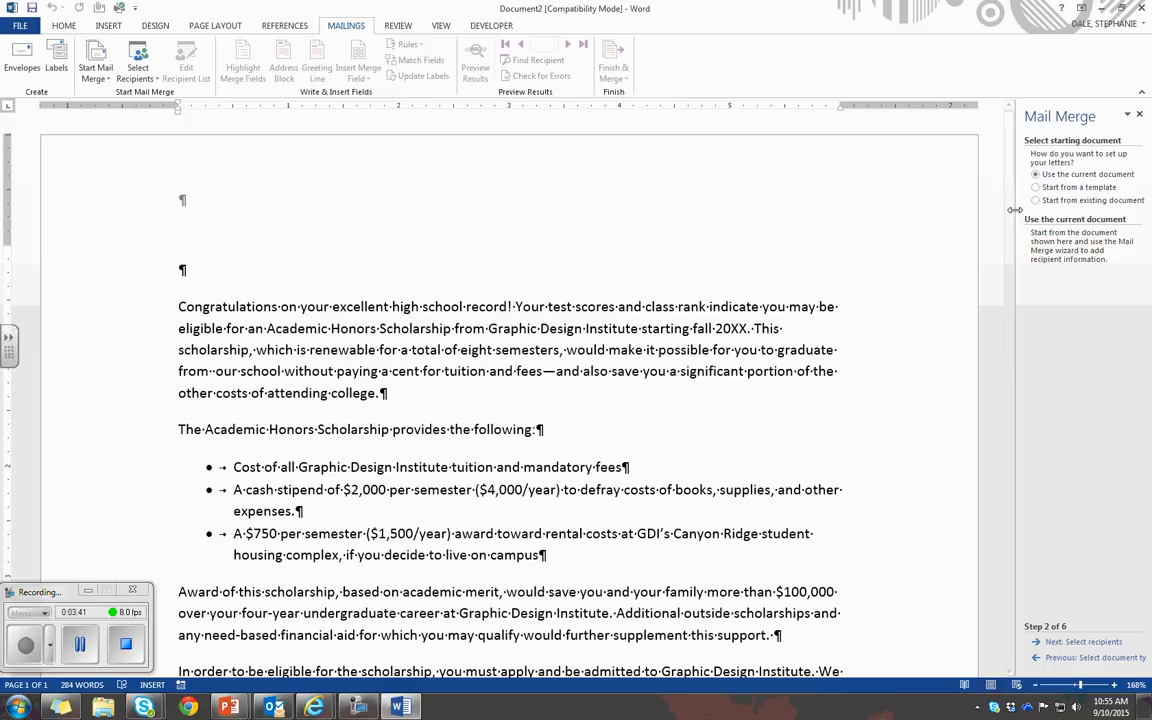
Advance to recipient selection and browse for an existing list in the Student Assignments folder on the Desktop
click(1080, 642)
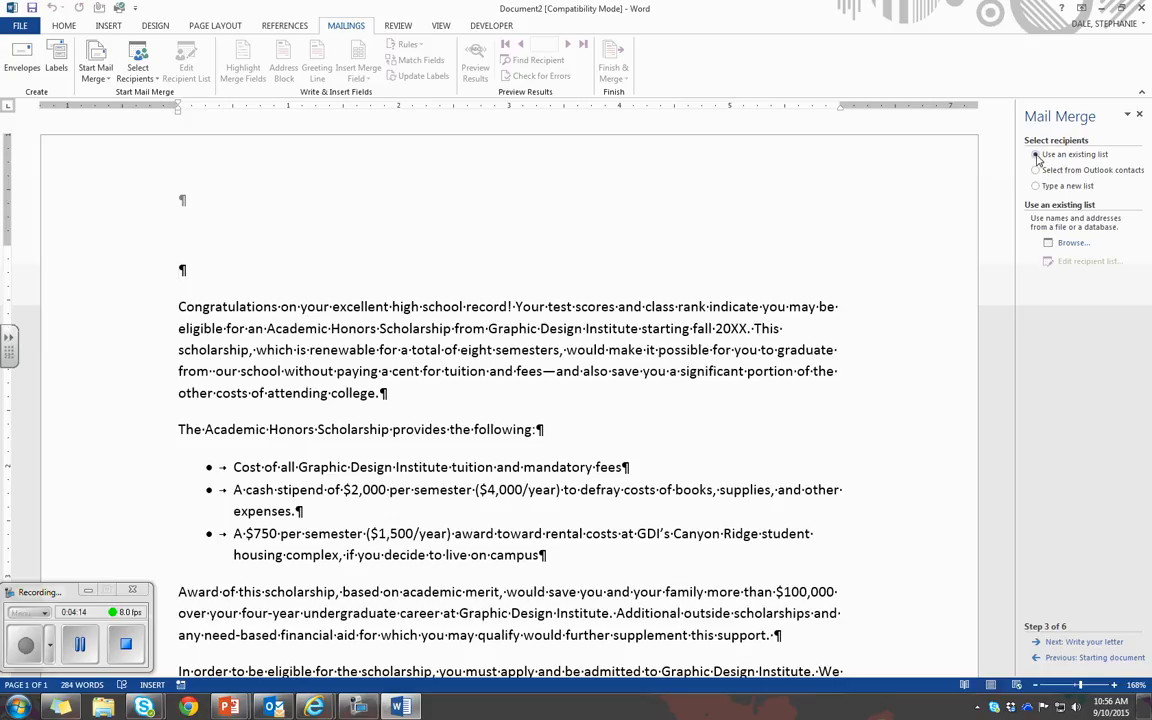
click(1071, 244)
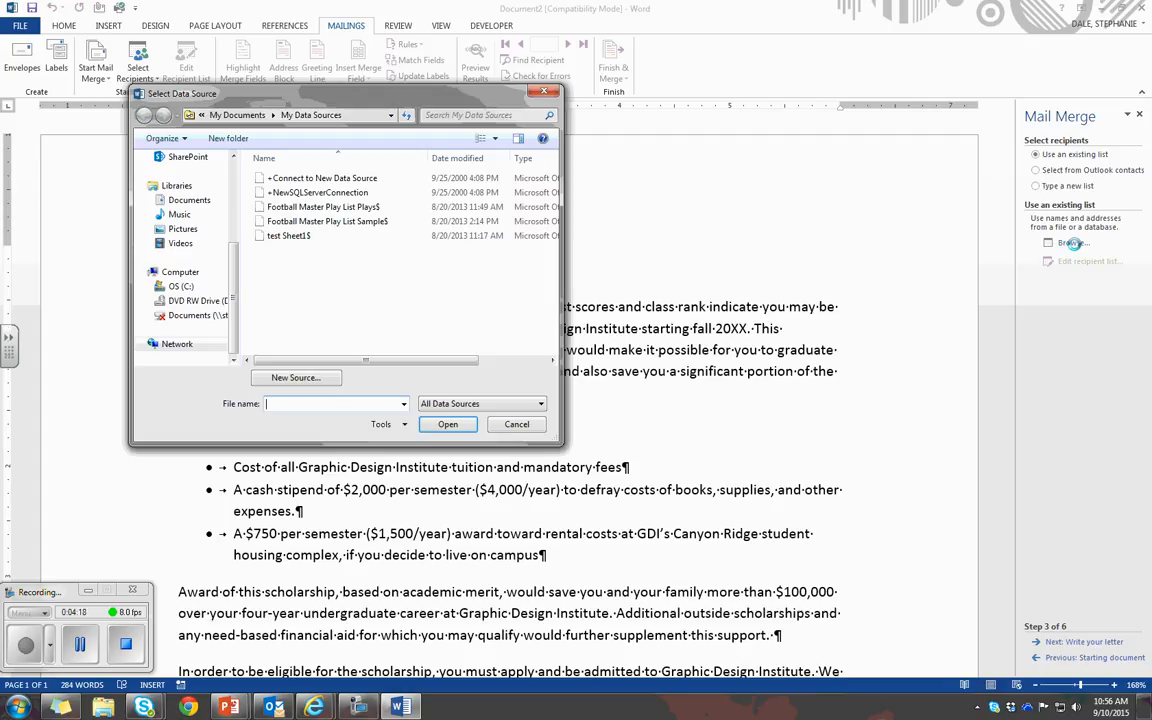
click(28, 644)
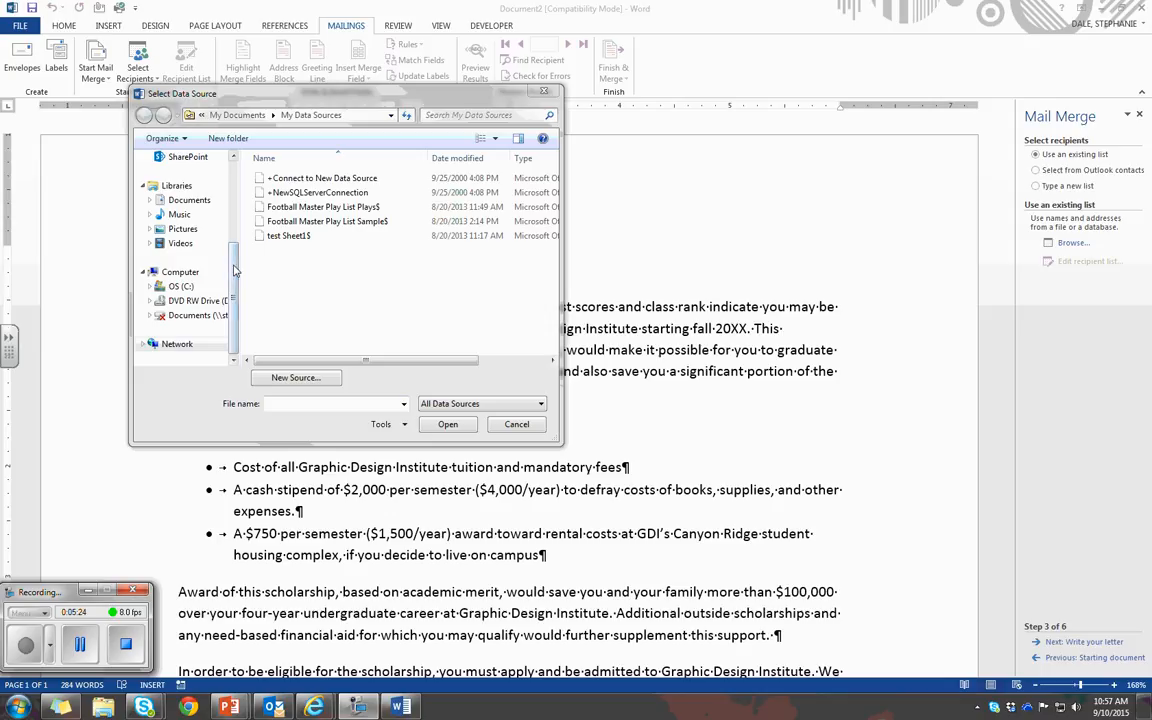
scroll(190, 250, up, 4)
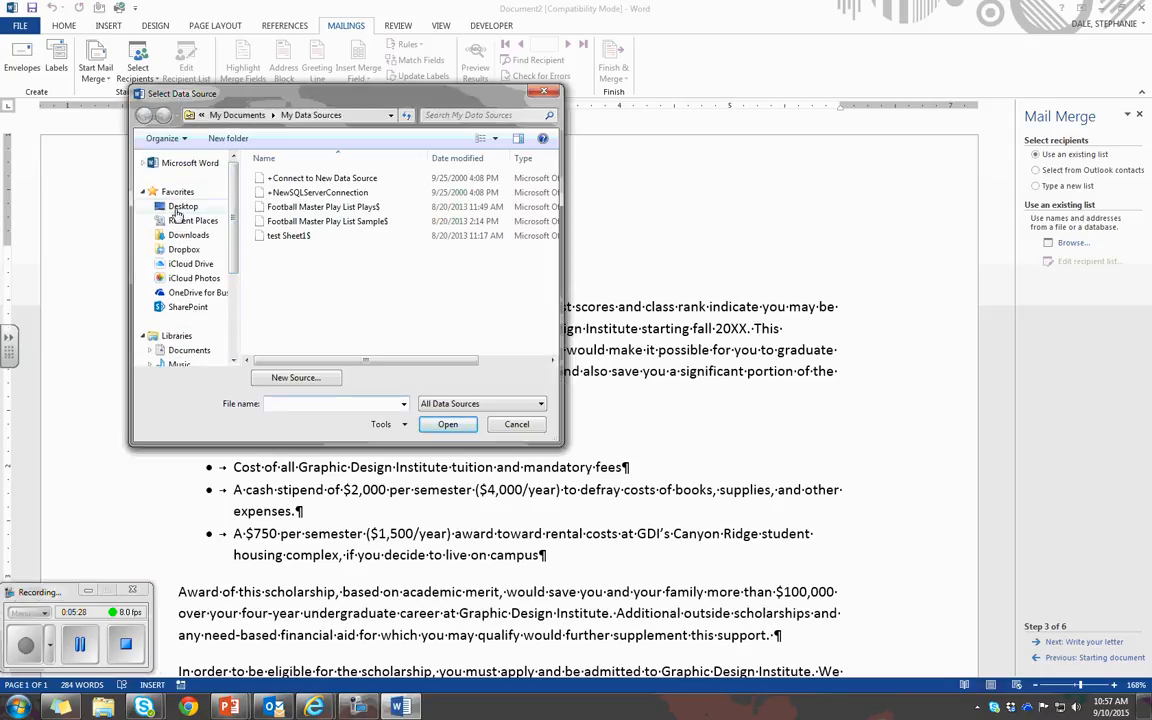
click(180, 206)
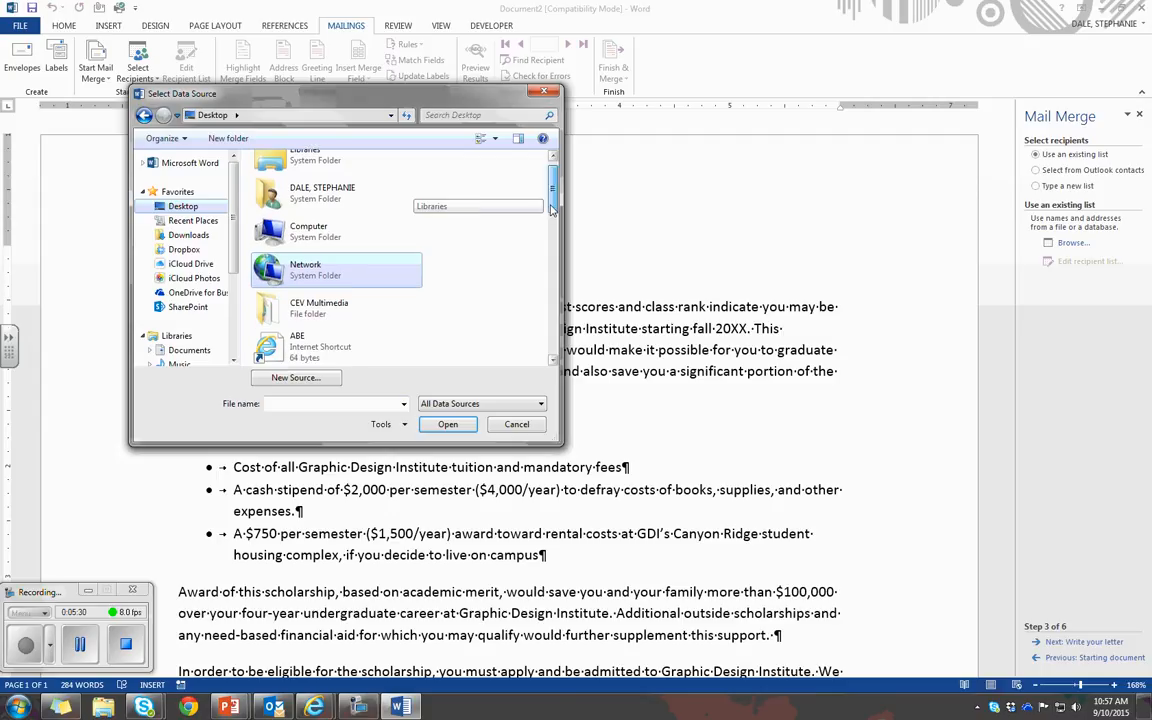
drag(552, 197, 552, 270)
scroll(265, 235, down, 4)
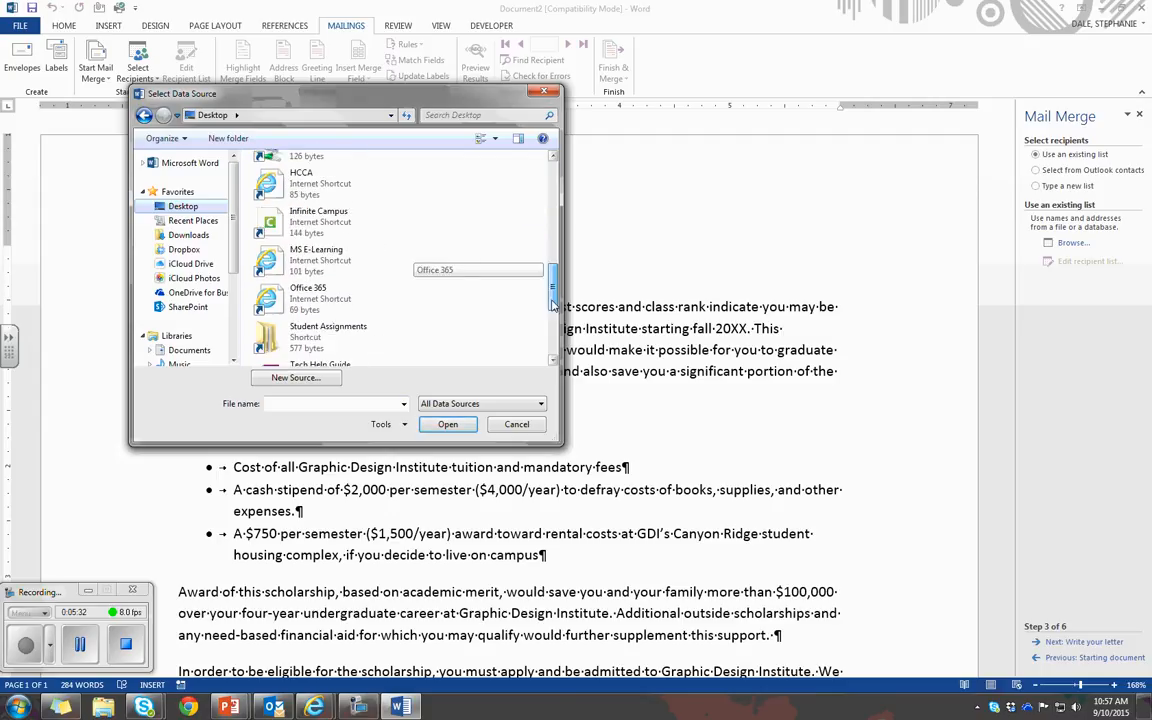
click(267, 234)
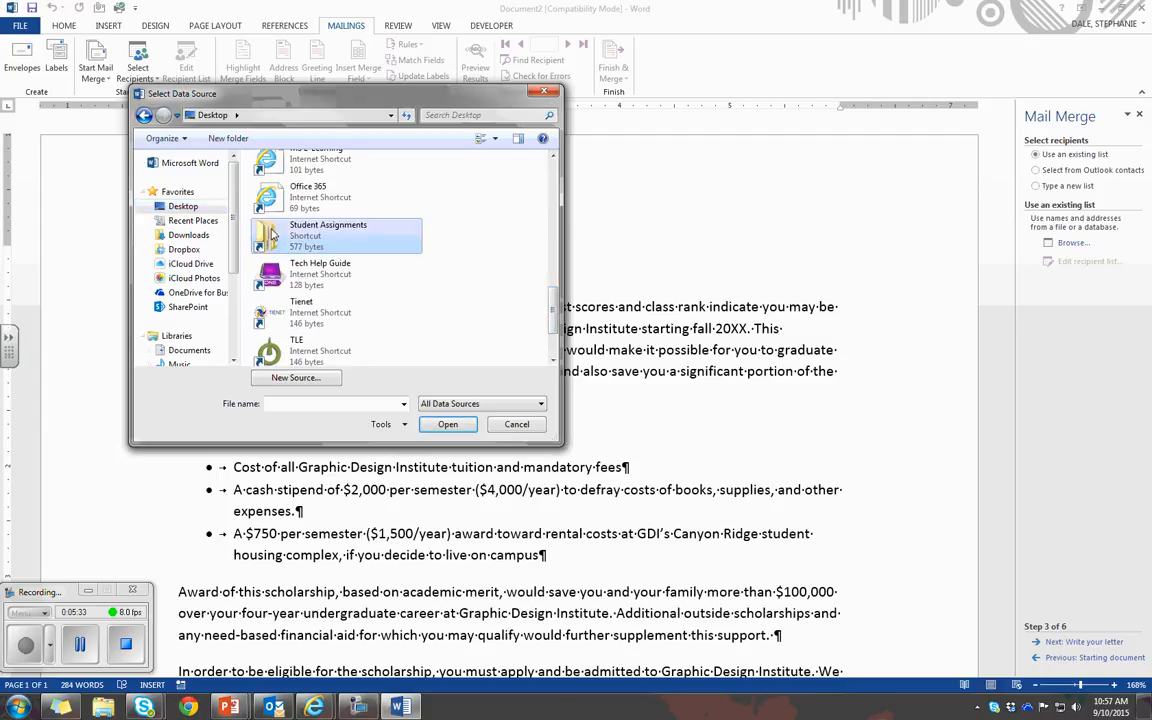
click(440, 426)
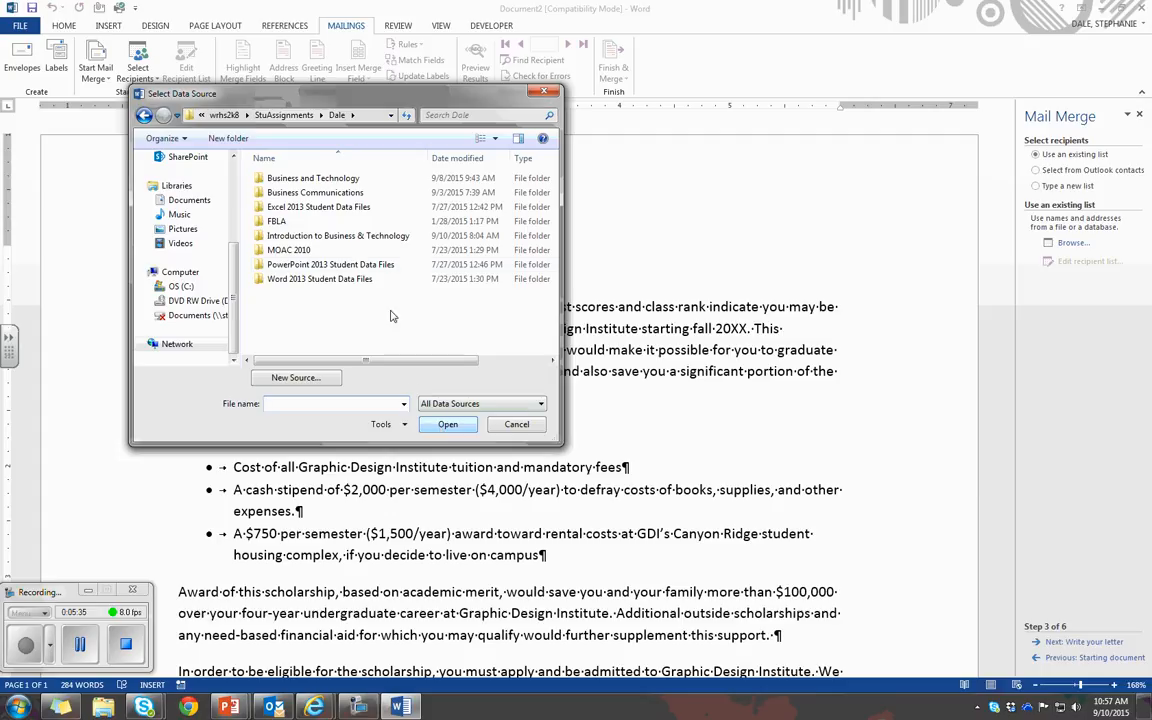
Load the Student List.mdb data source from Student Data Files Lesson 11 within Word 2013 Student Data Files
click(362, 280)
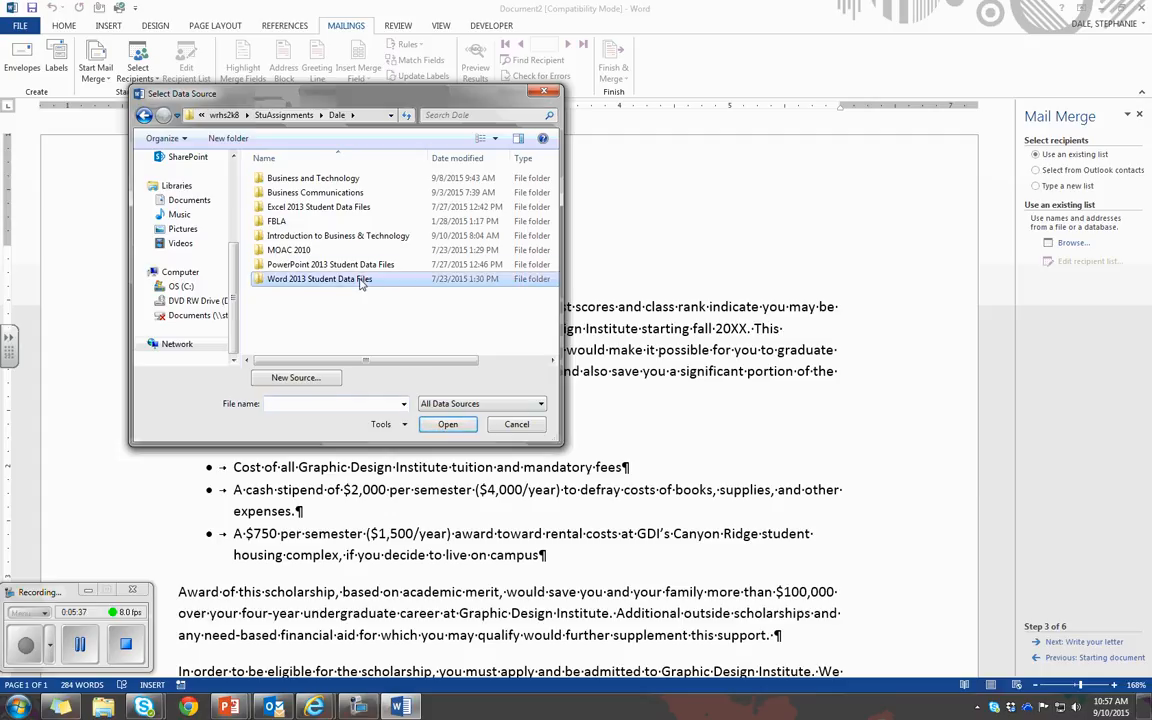
double_click(362, 280)
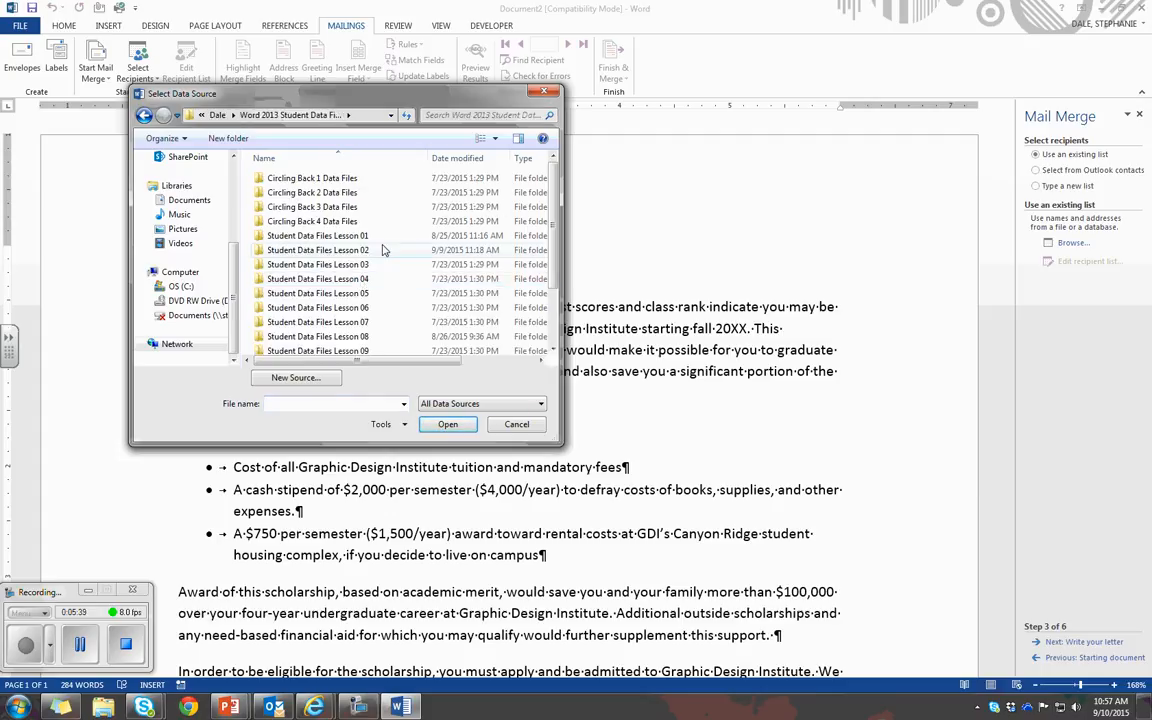
scroll(400, 303, down, 2)
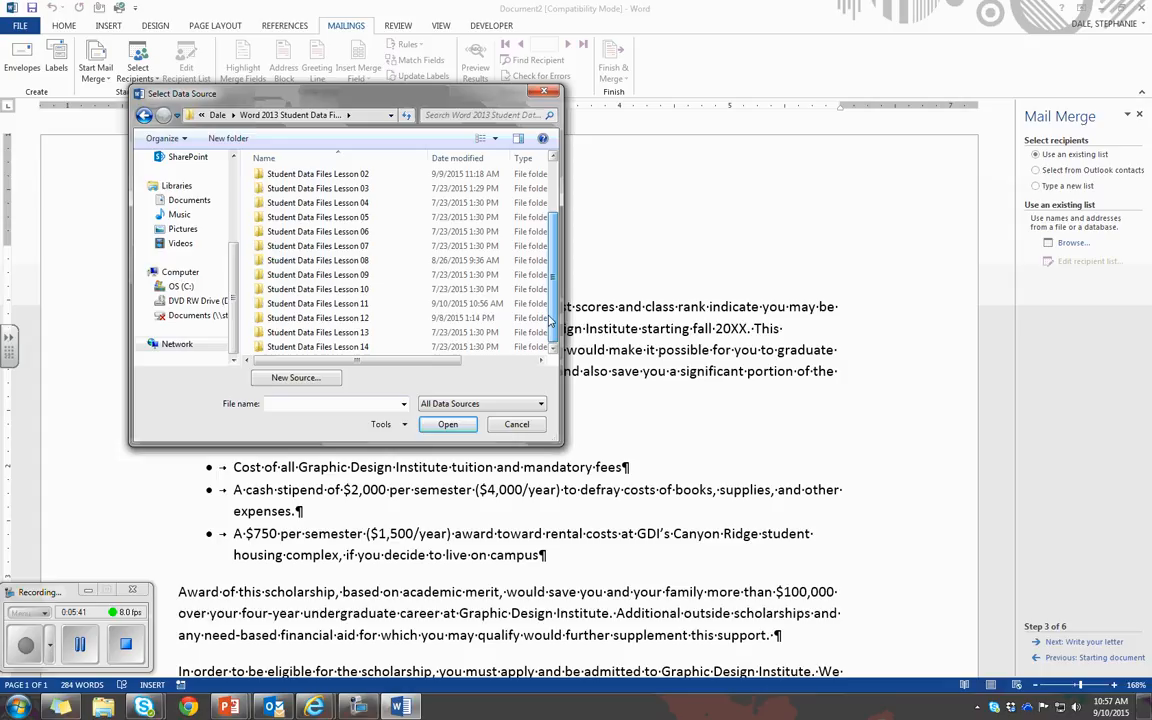
click(366, 304)
double_click(366, 304)
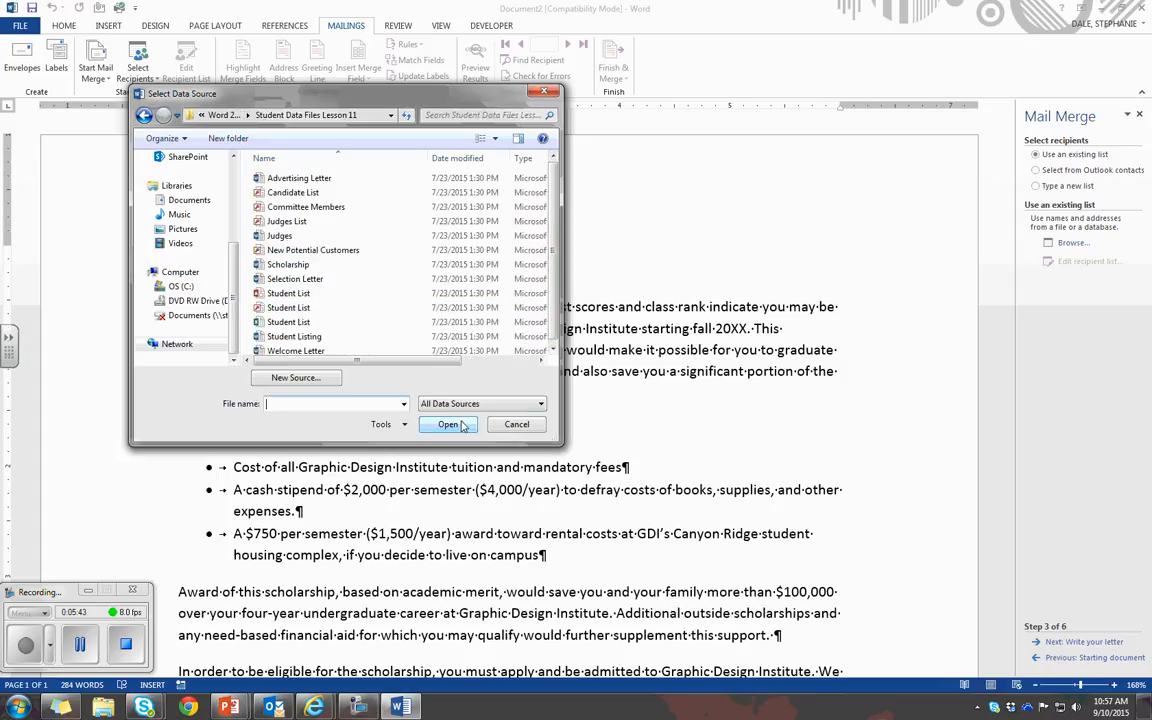
click(293, 309)
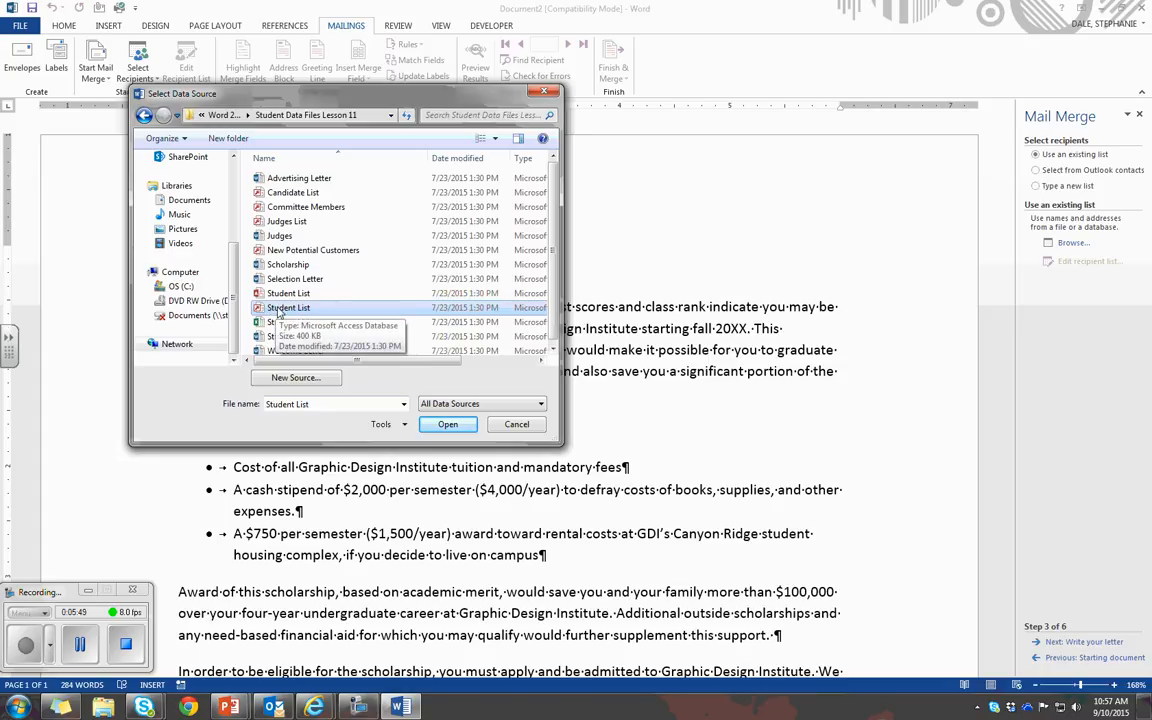
click(446, 424)
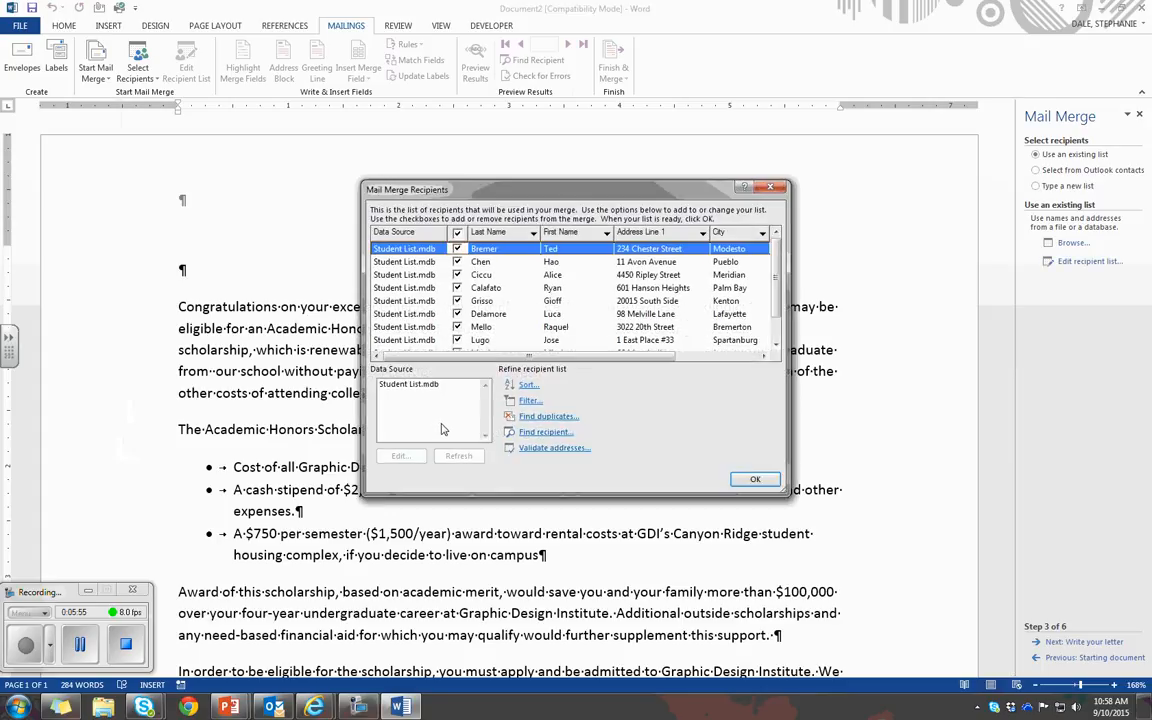
Review the mail merge recipients, accept the list with everyone included, and advance to the letter-writing stage
drag(553, 194, 414, 168)
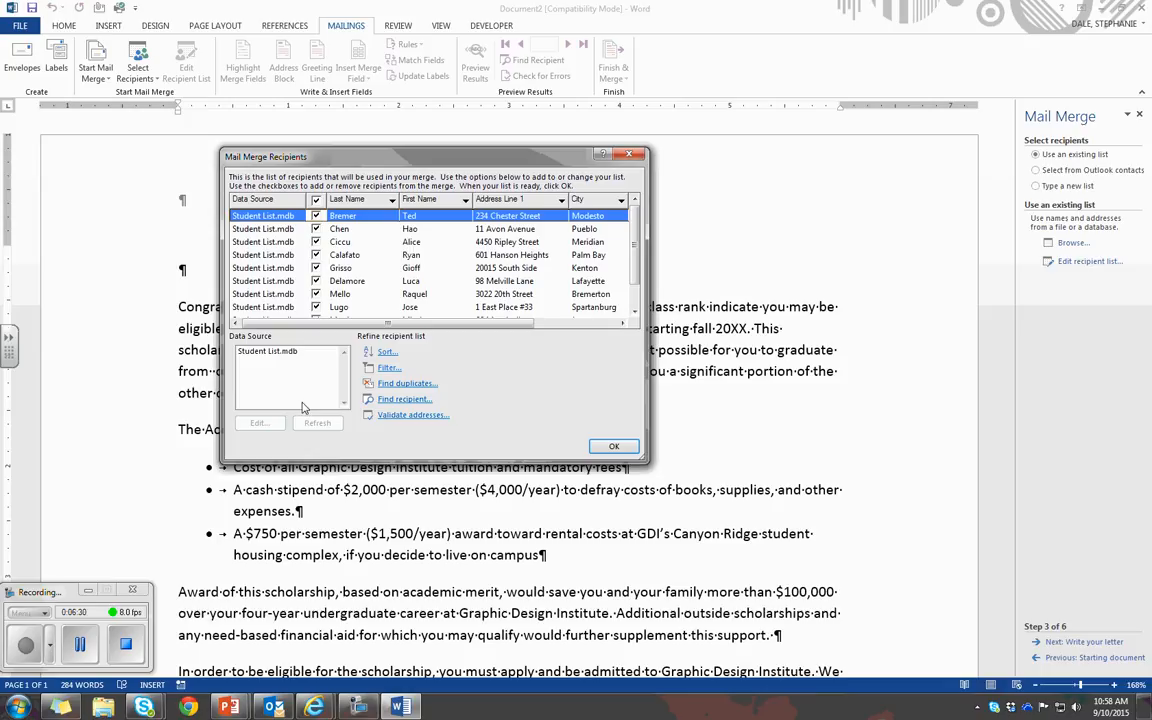
scroll(636, 240, down, 1)
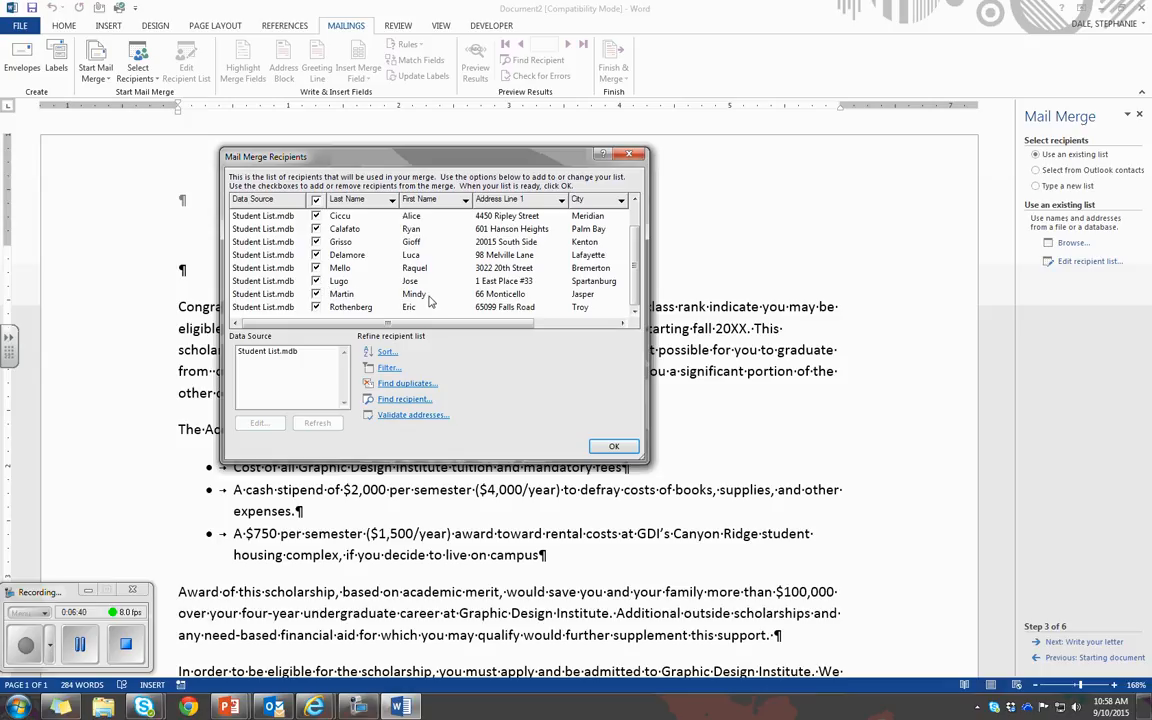
click(316, 294)
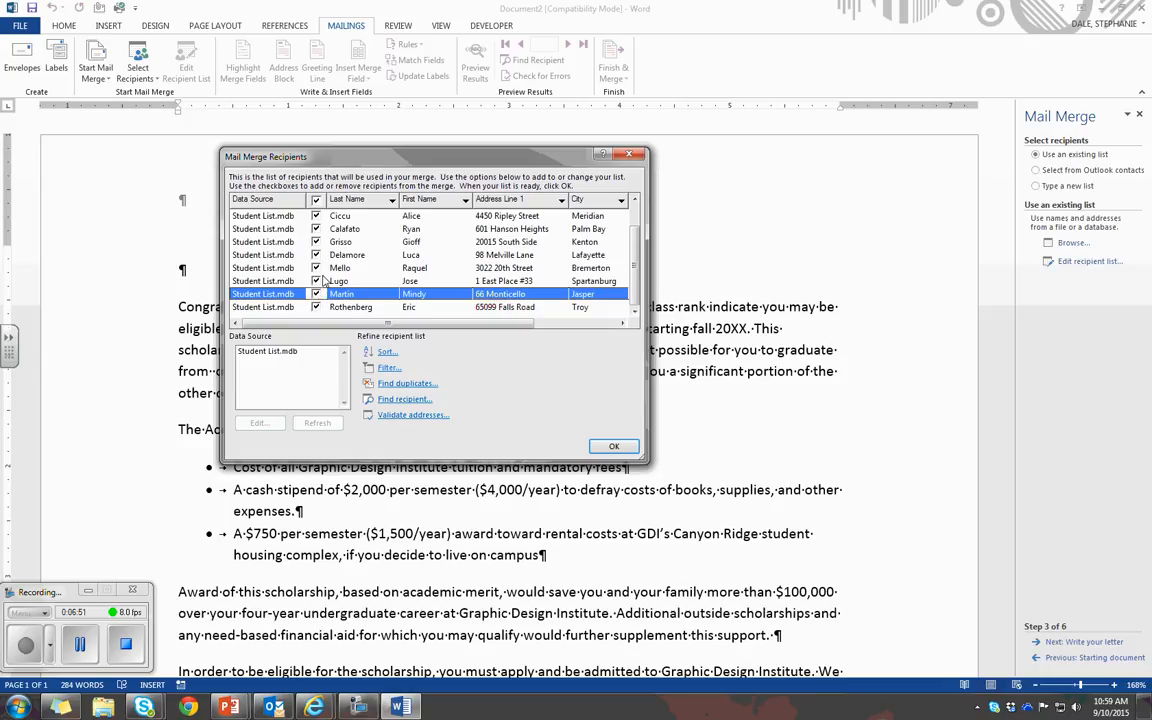
scroll(367, 294, up, 1)
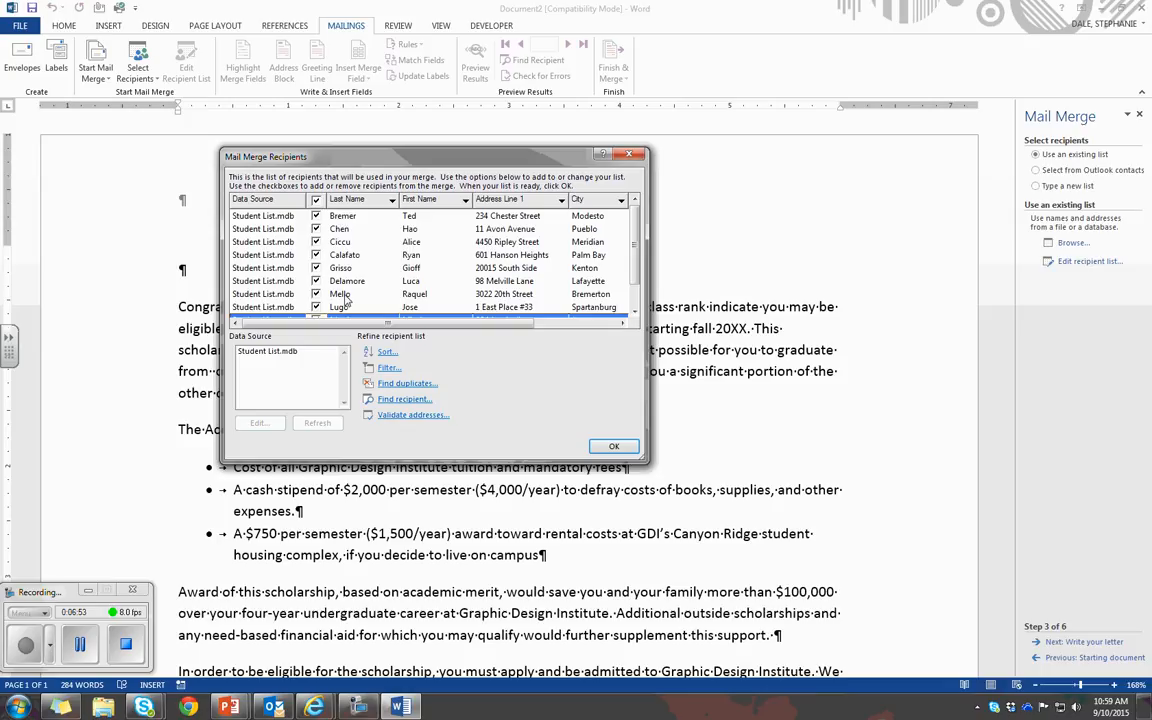
click(620, 447)
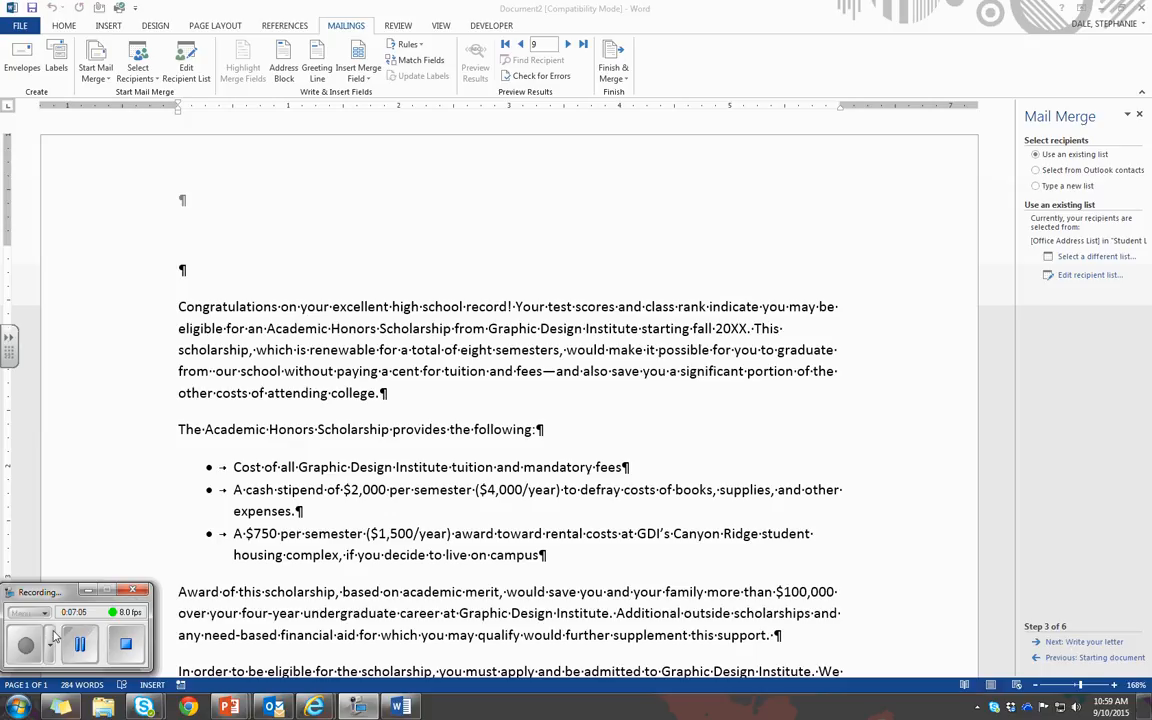
click(1093, 561)
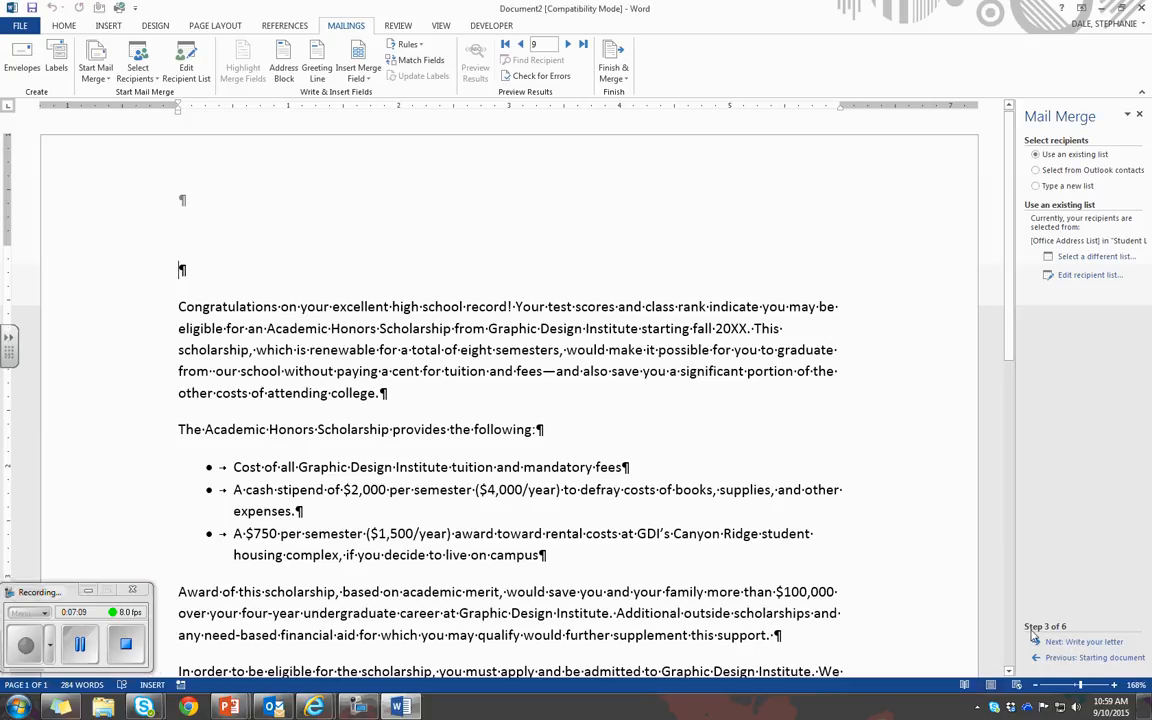
click(1058, 641)
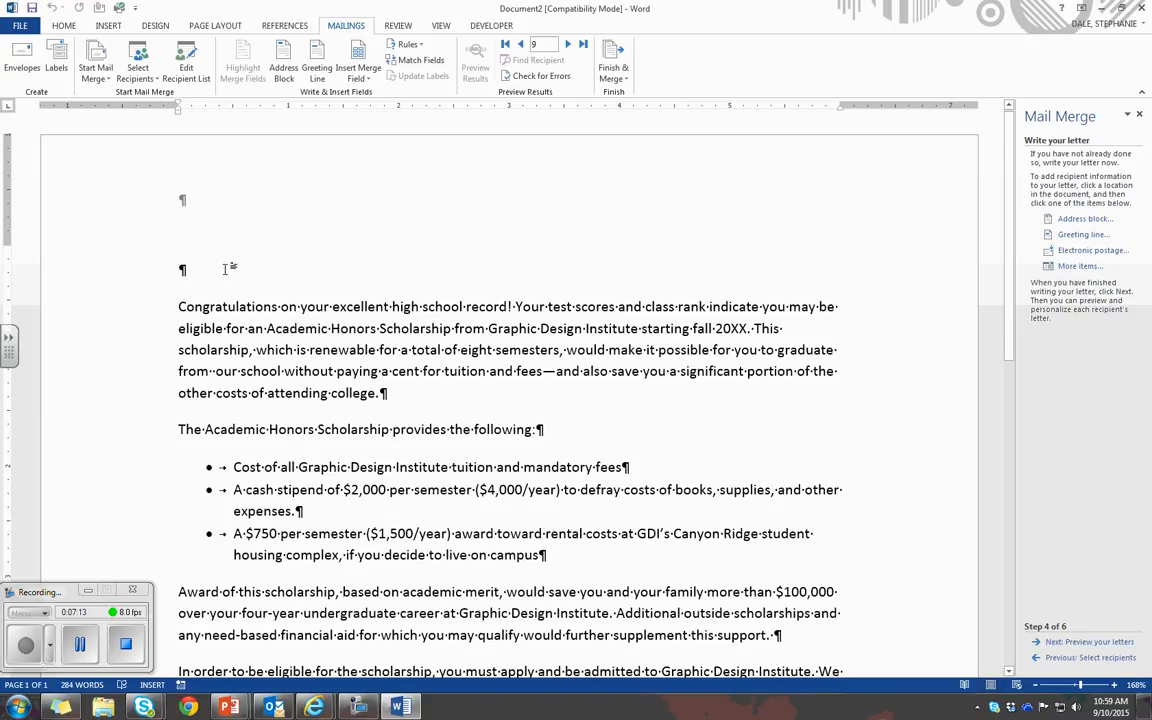
Enter the date September 10, 2015 above the letter's first paragraph and add two empty paragraphs beneath it
click(180, 269)
text(Septe)
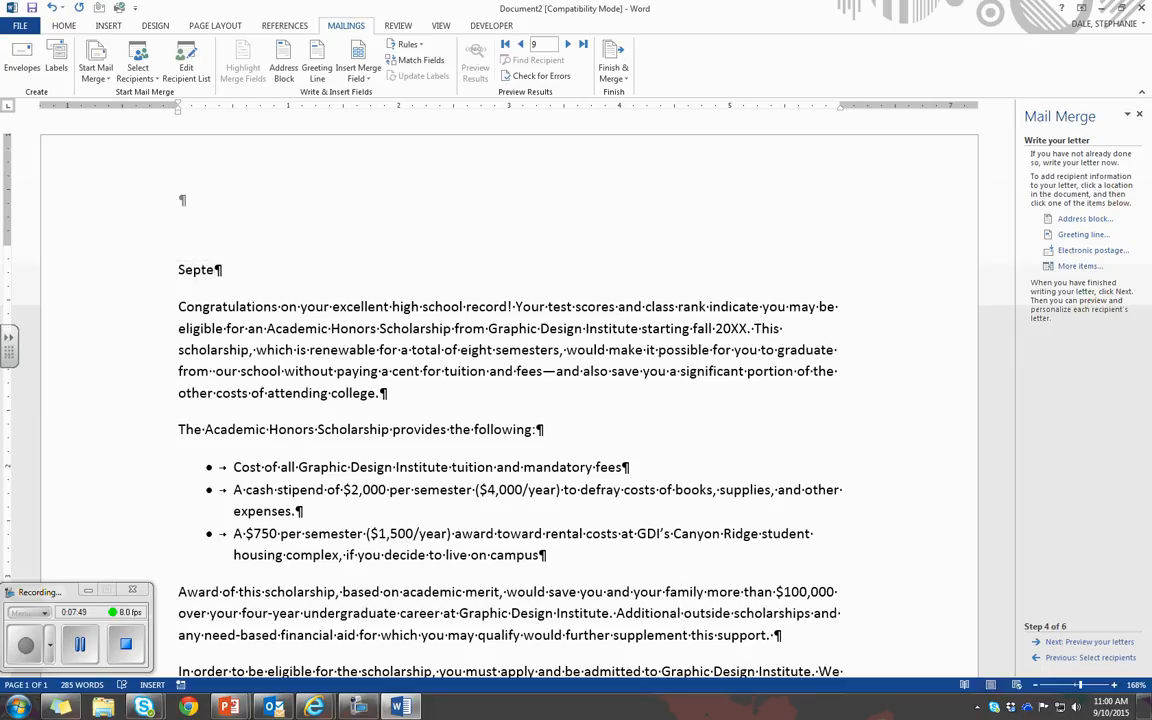
key(Return)
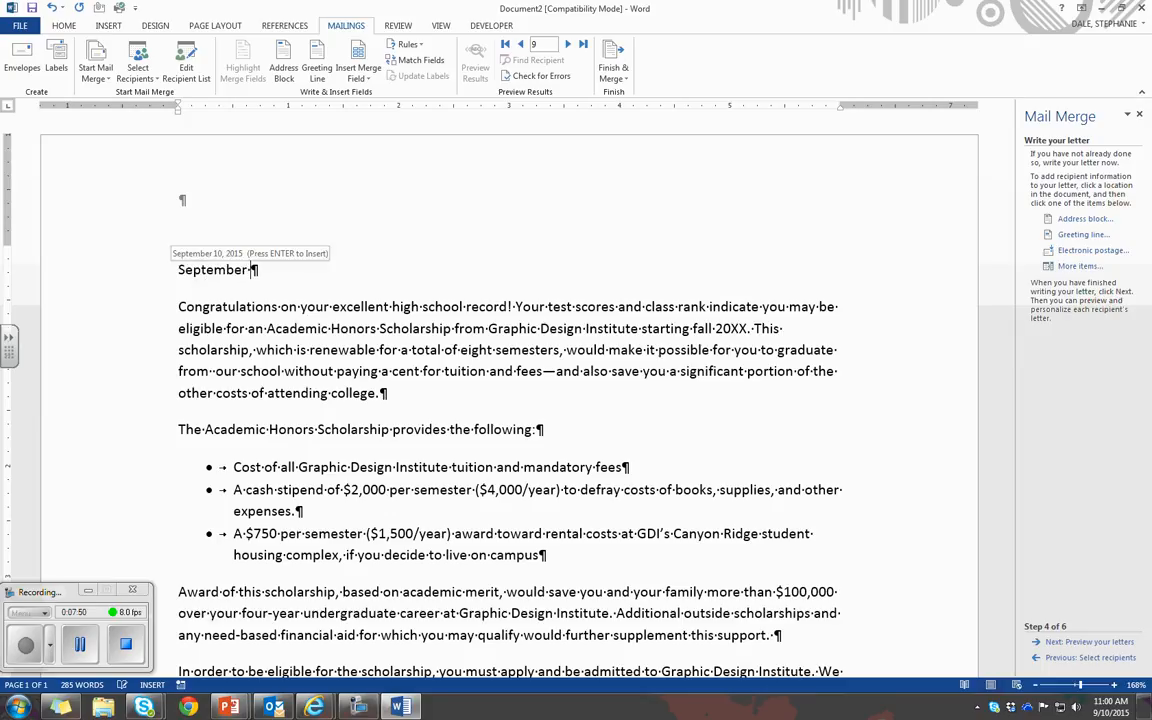
key(Return)
key(Return)
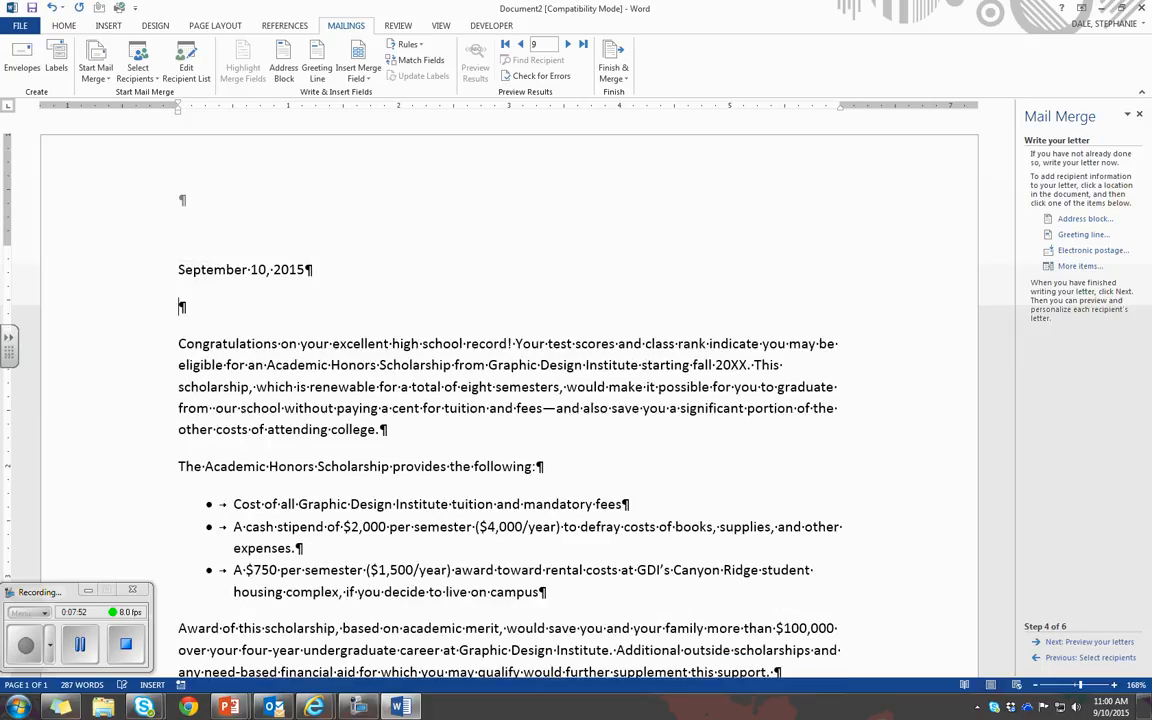
key(Return)
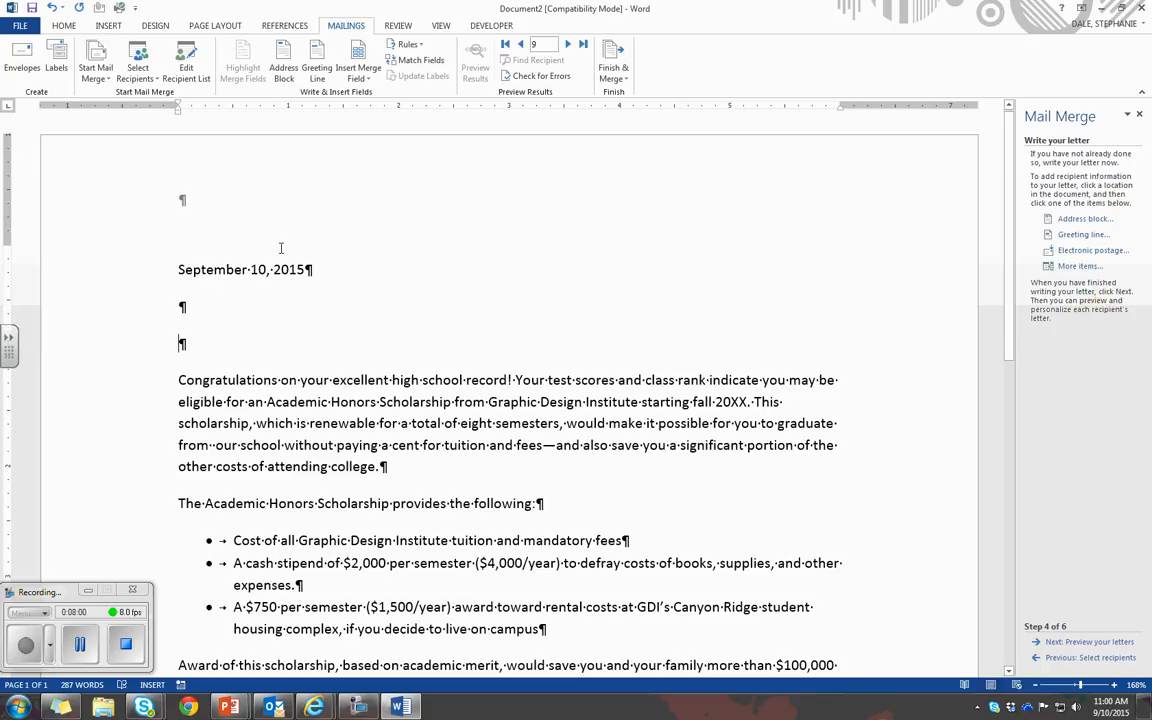
Insert an address block on the second empty line below the date, checking its preview for several recipients
click(1080, 220)
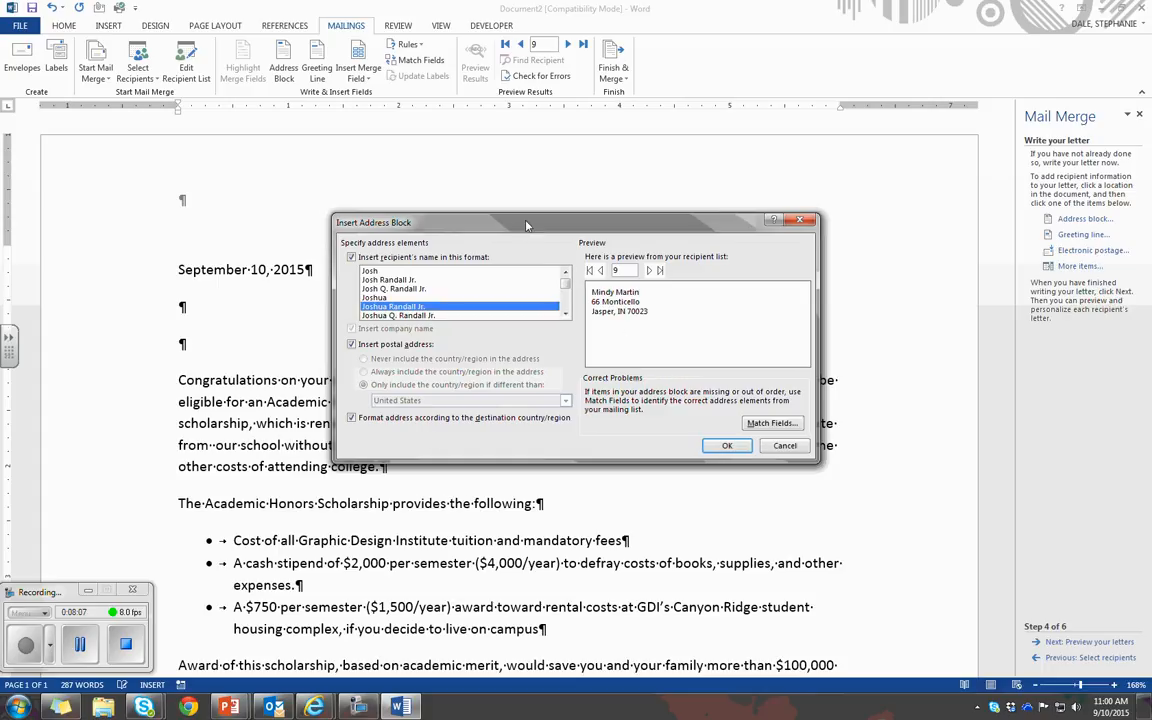
drag(480, 222, 417, 211)
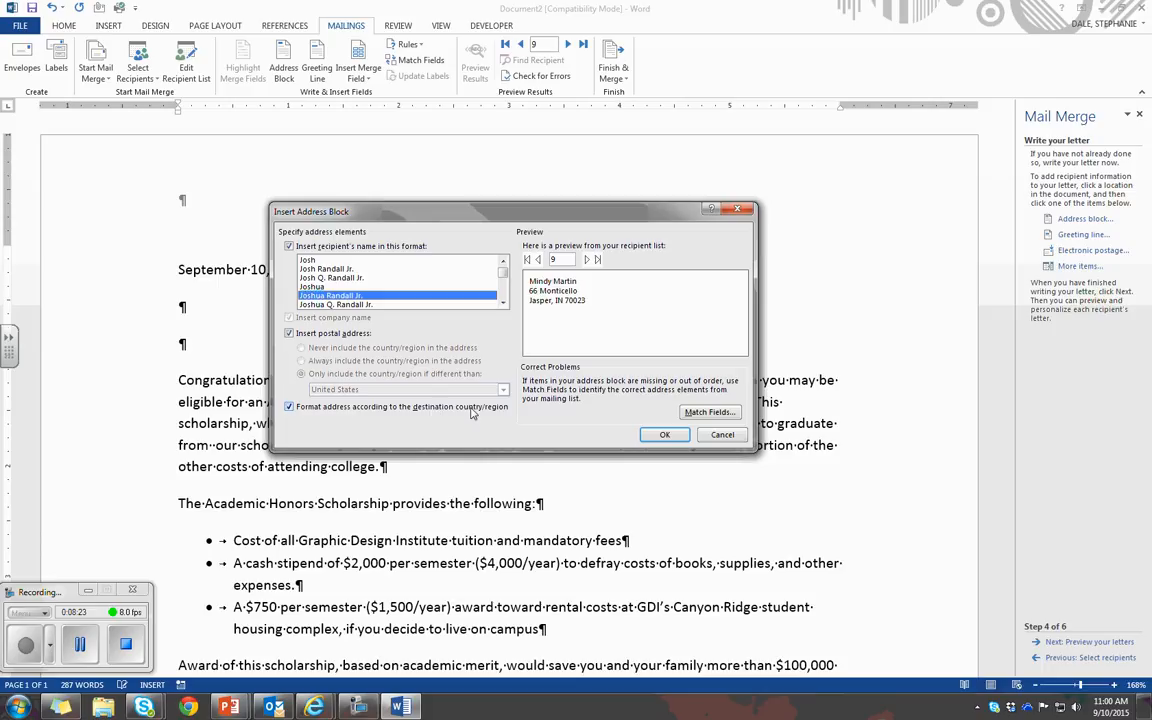
click(538, 259)
click(538, 259)
click(538, 259)
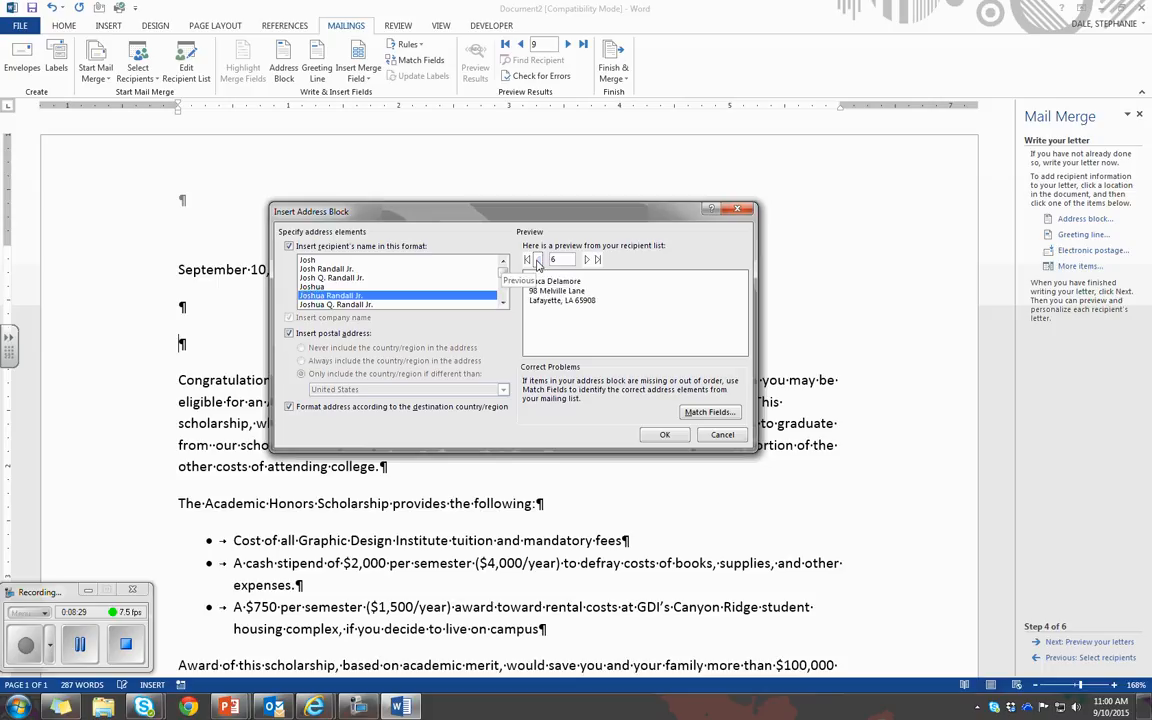
click(538, 259)
click(538, 259)
click(538, 259)
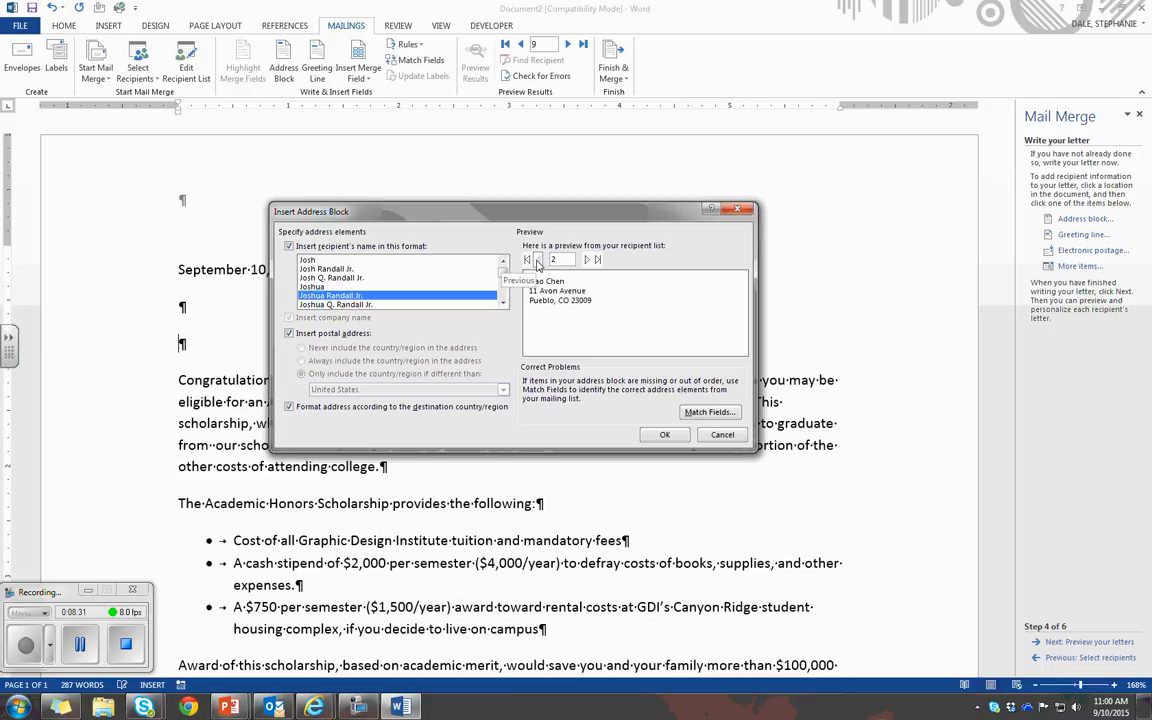
click(587, 260)
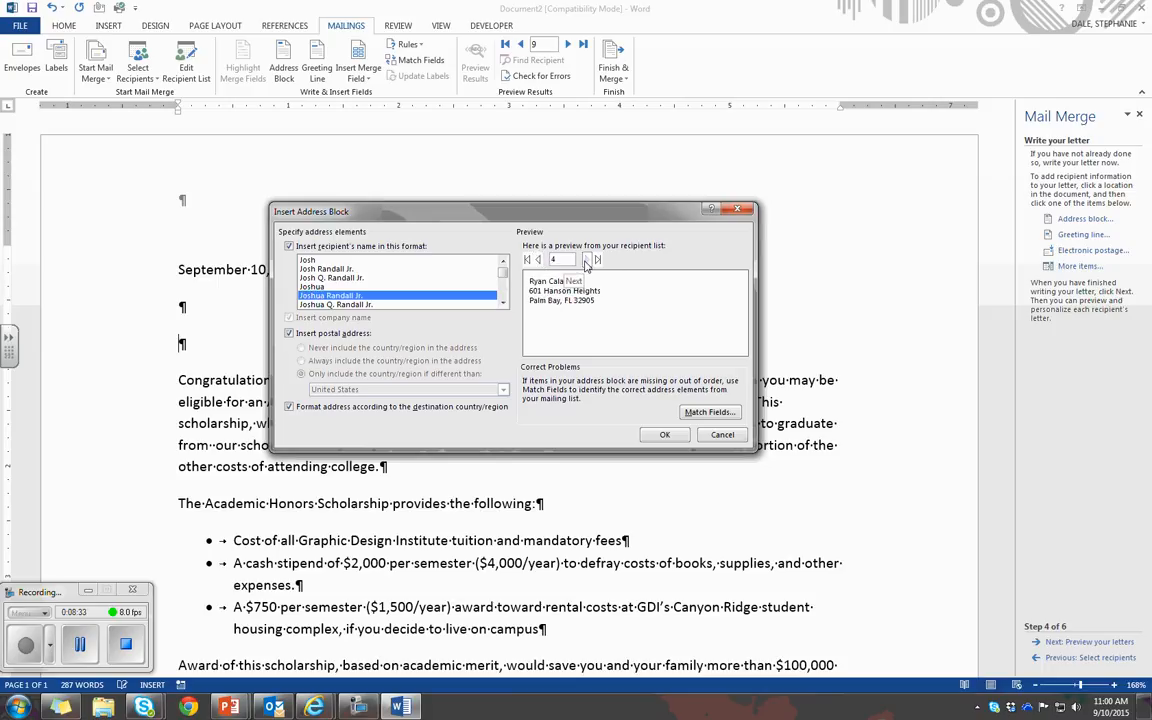
click(587, 260)
click(587, 260)
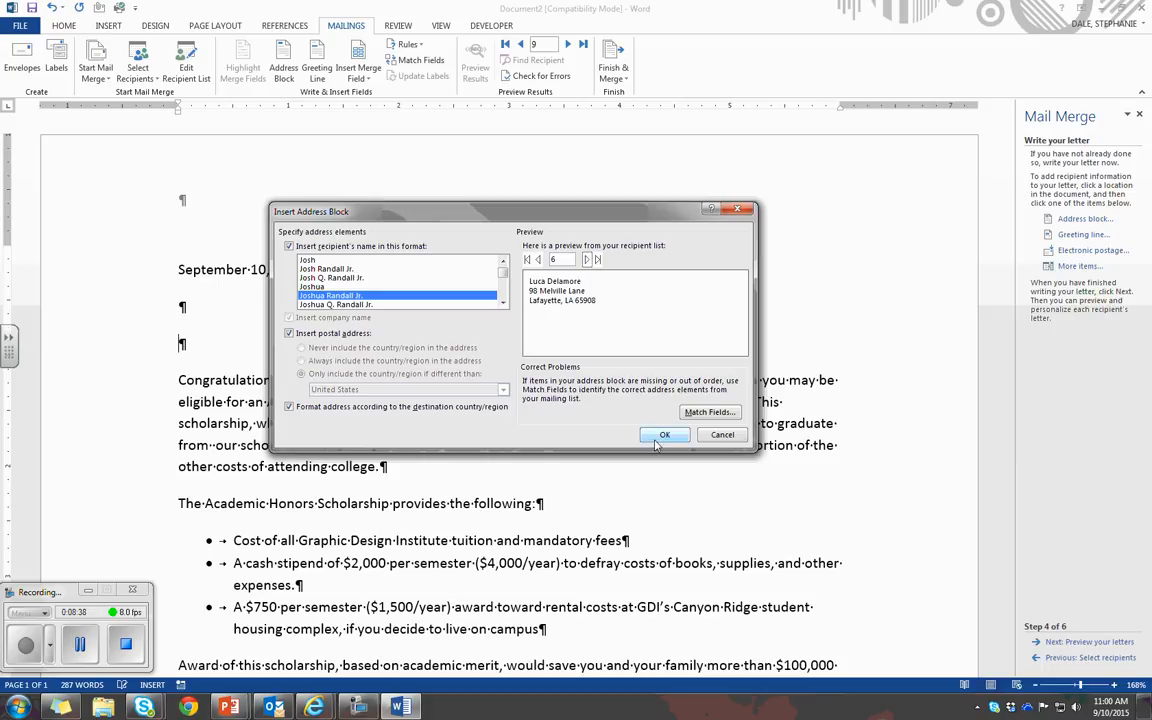
key(Return)
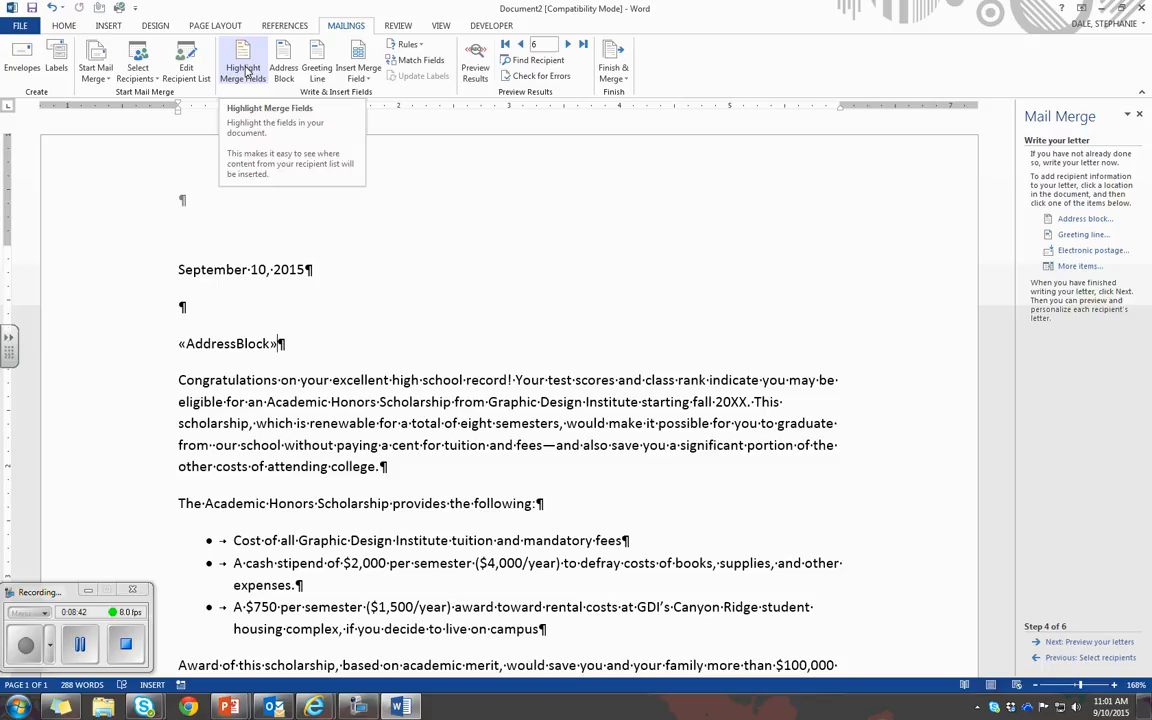
Turn on highlighting of merge fields and add an empty paragraph below the address block
click(251, 77)
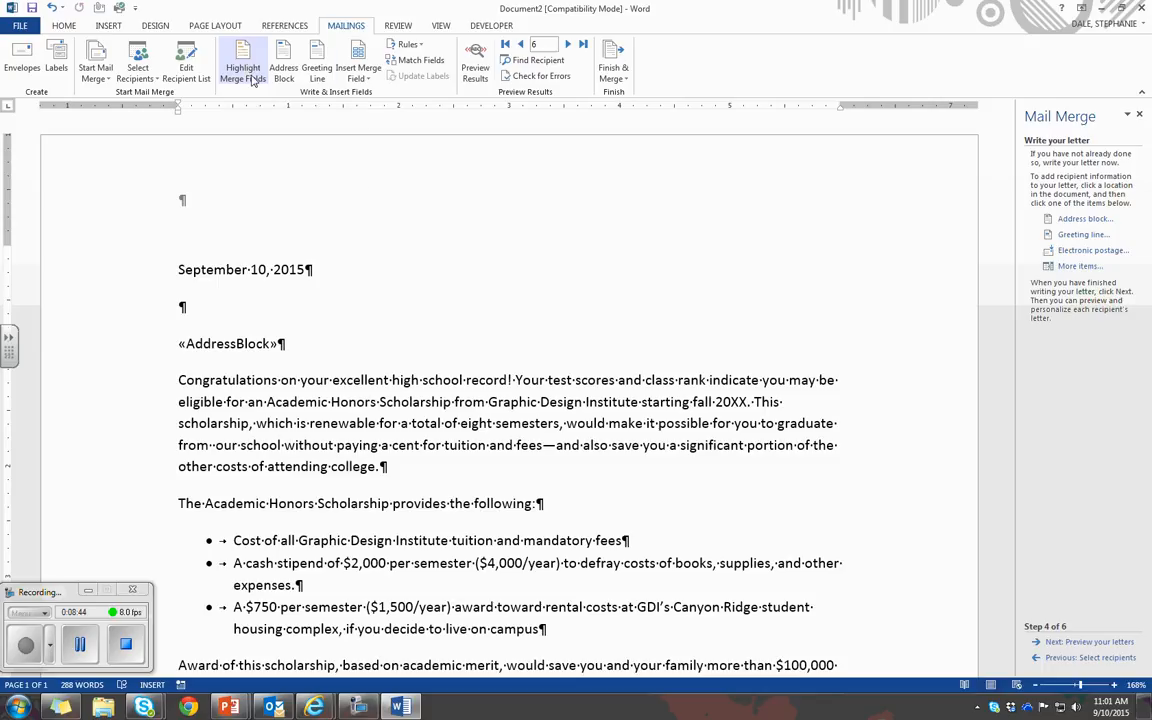
click(251, 78)
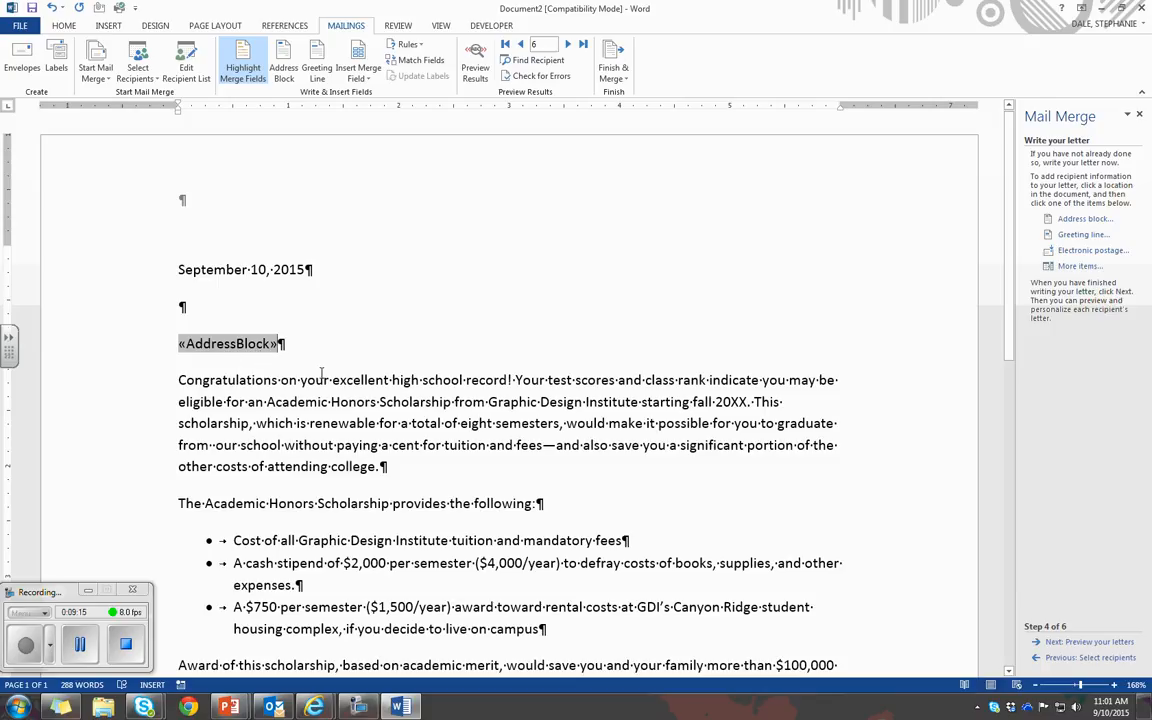
key(Return)
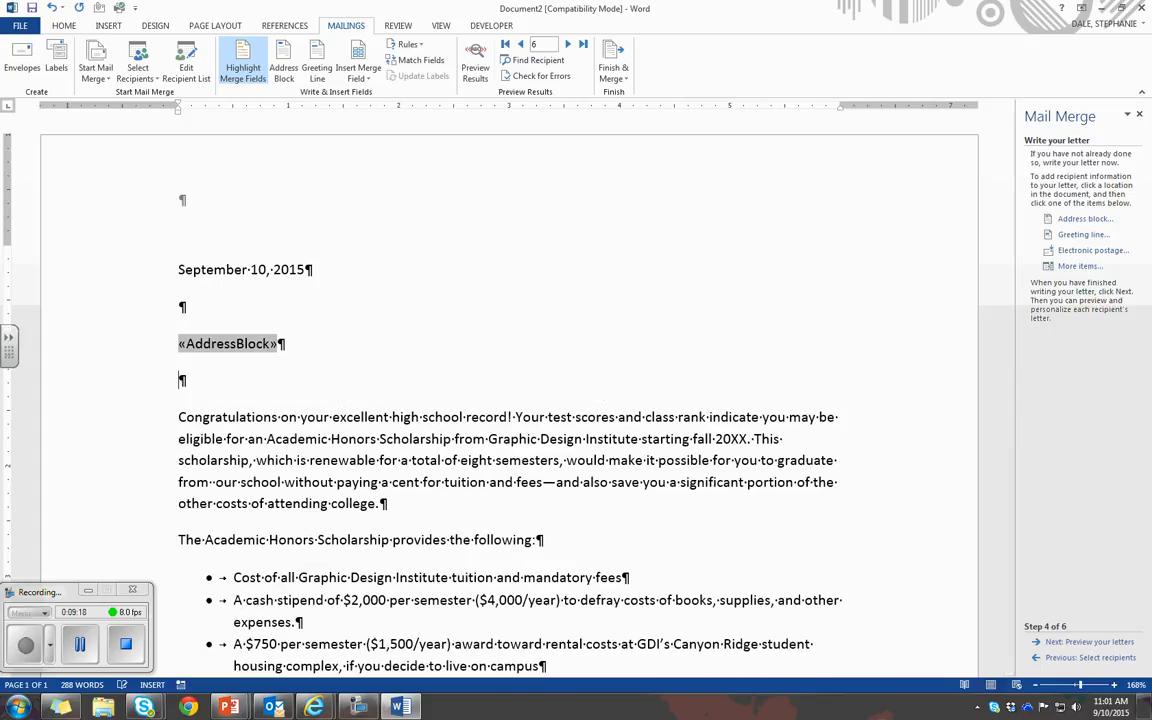
Set up a greeting line with the salutation Dear, the title and last name format, and a colon
click(1091, 238)
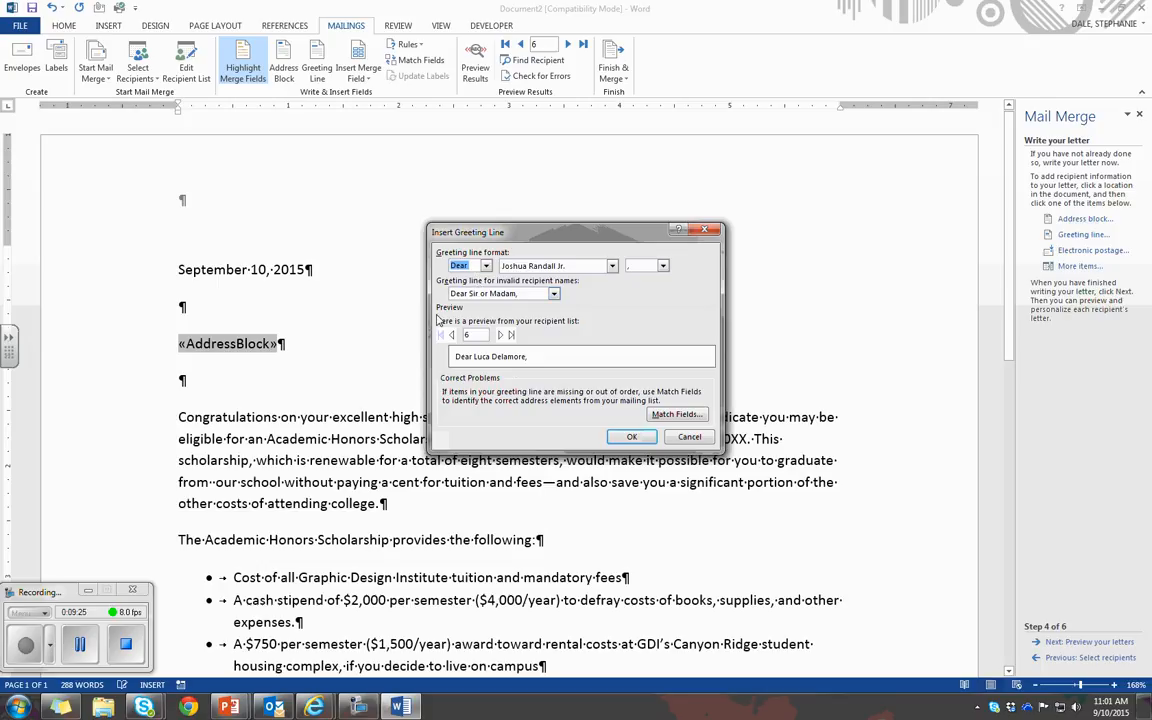
click(484, 266)
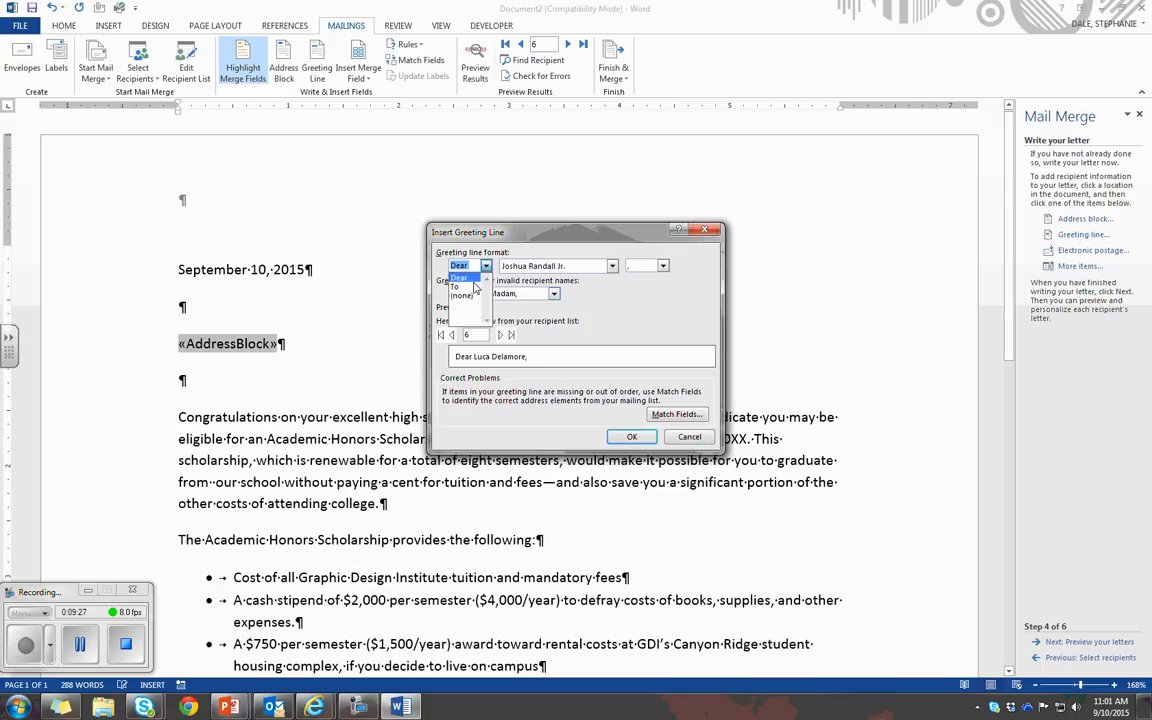
click(472, 280)
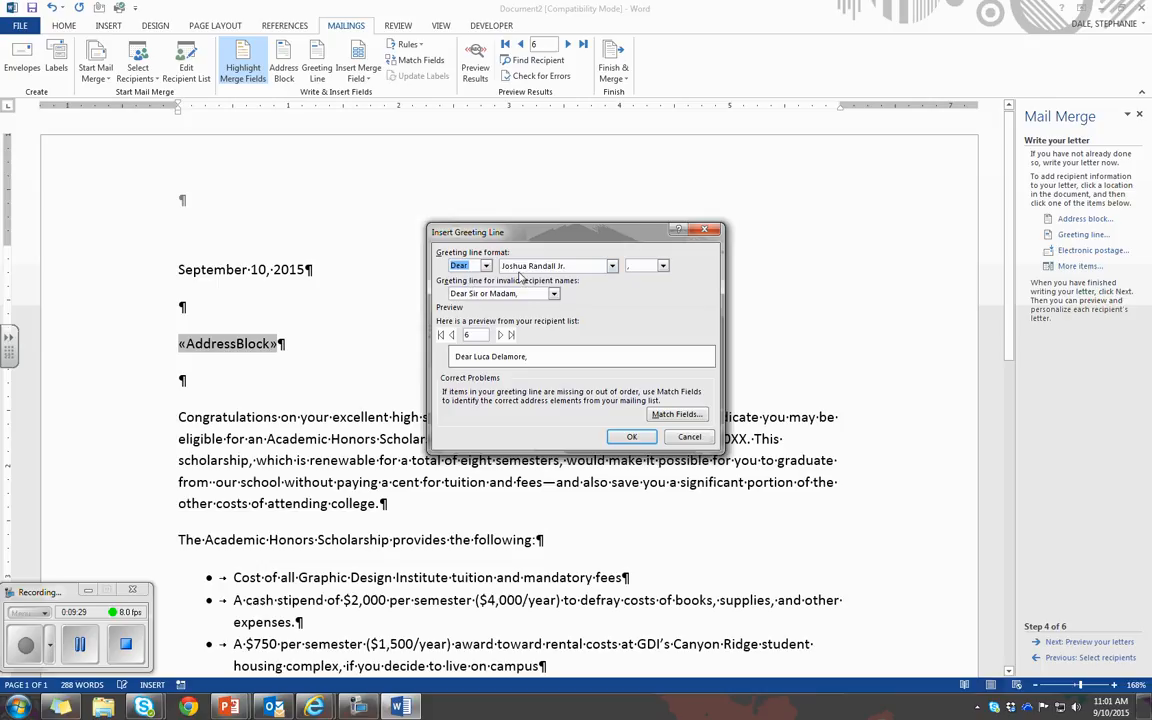
click(612, 266)
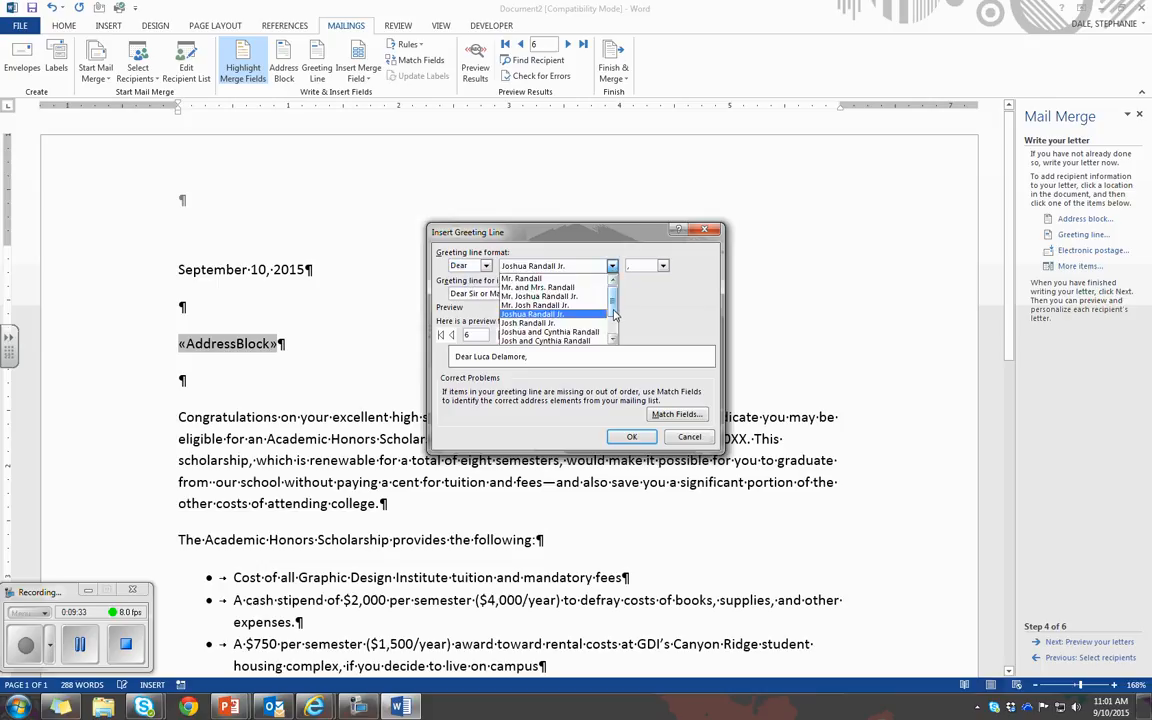
click(524, 280)
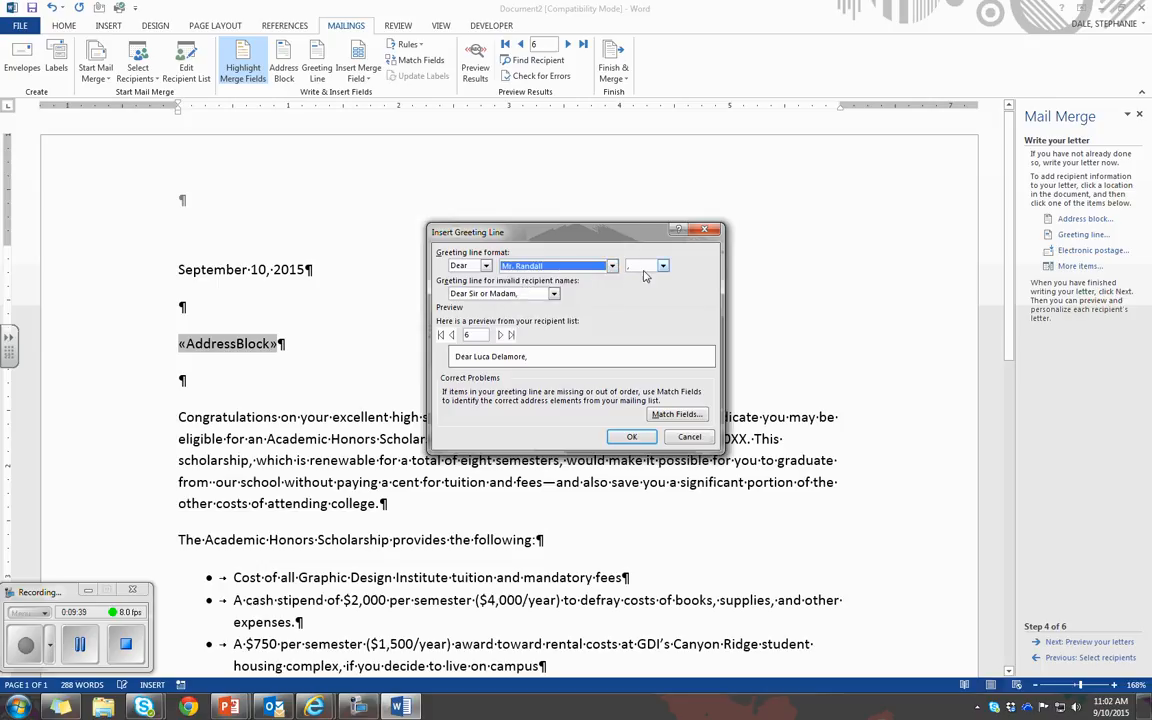
click(643, 266)
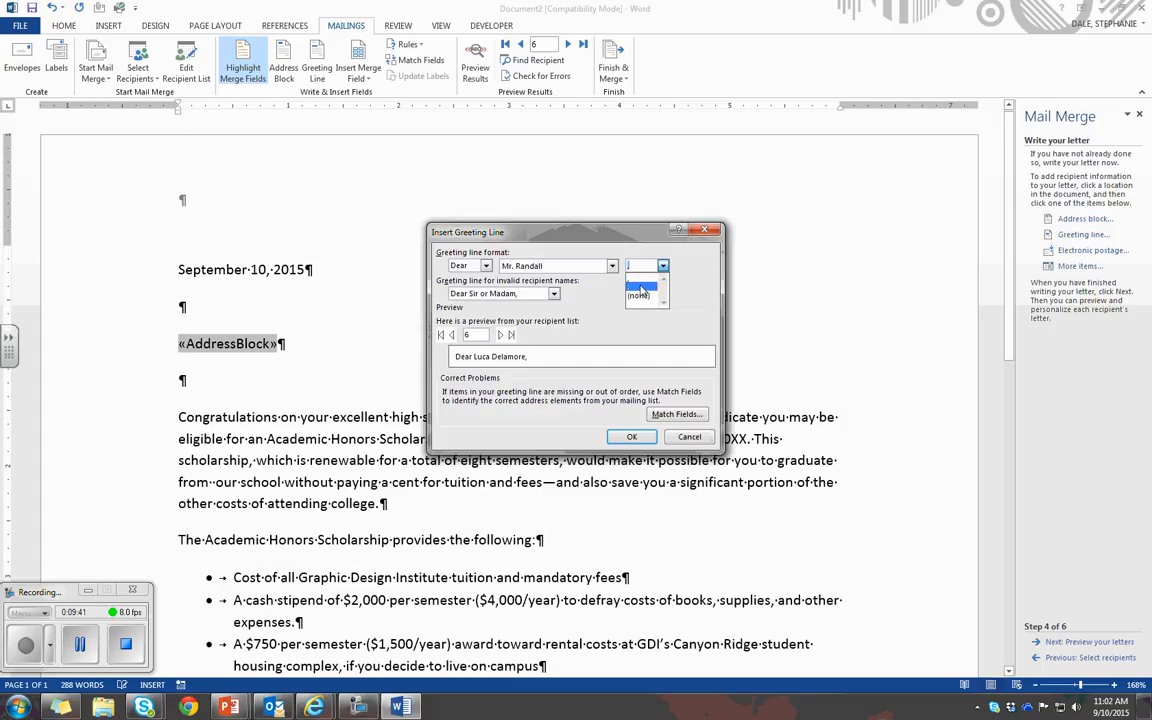
click(637, 287)
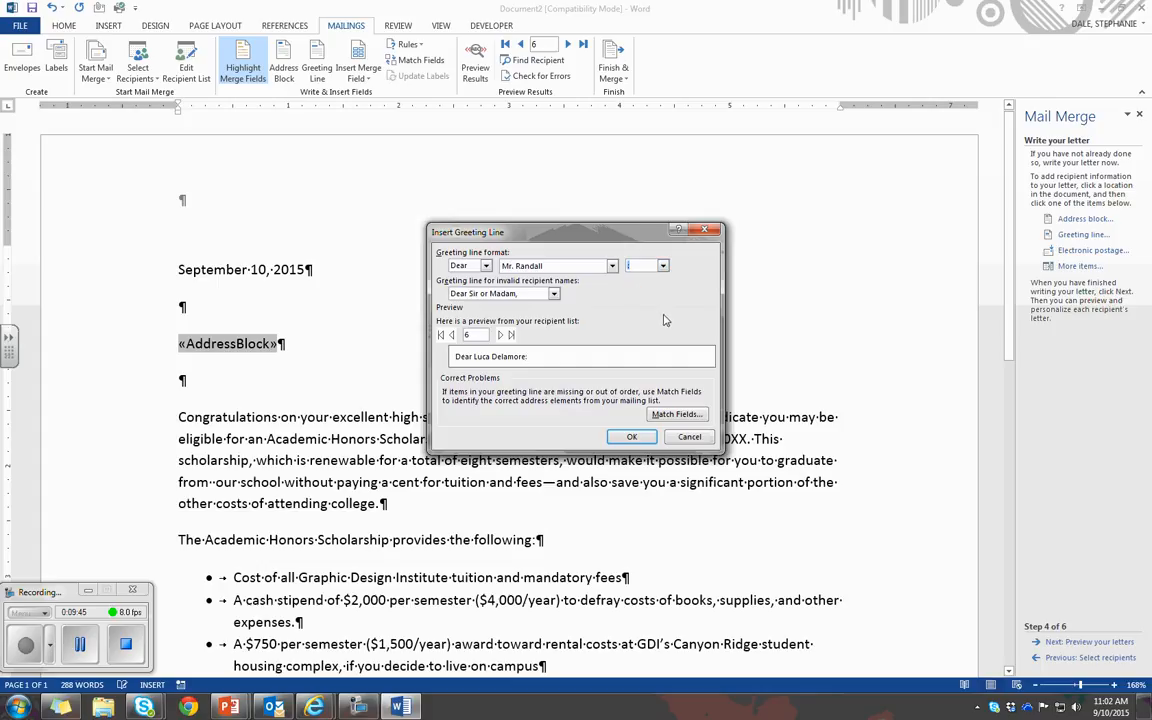
Preview the greeting for several recipients and insert the greeting line below the address block
click(452, 336)
click(452, 336)
click(452, 336)
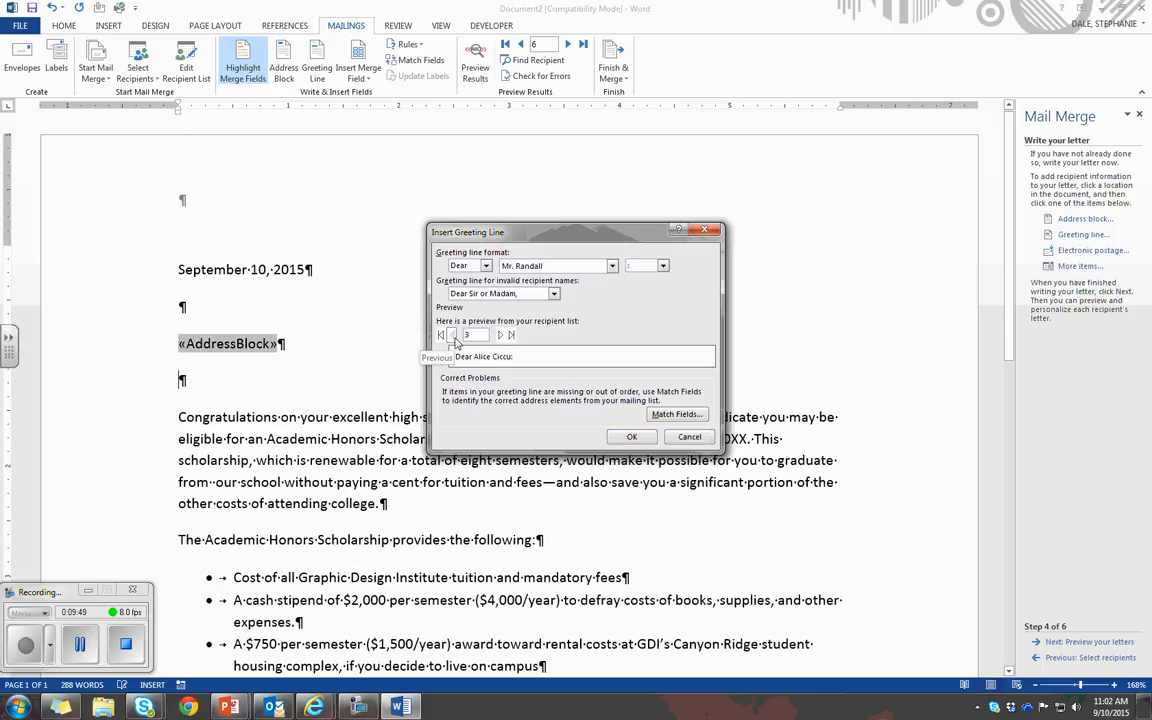
click(452, 336)
click(500, 336)
click(500, 336)
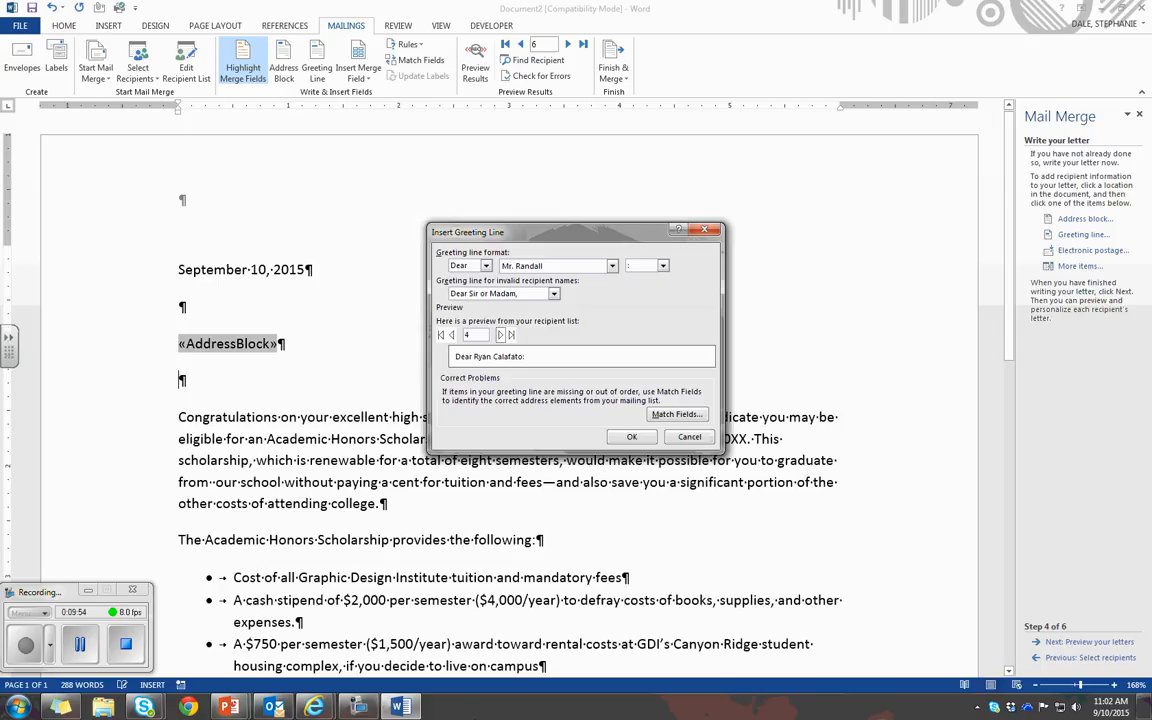
key(Return)
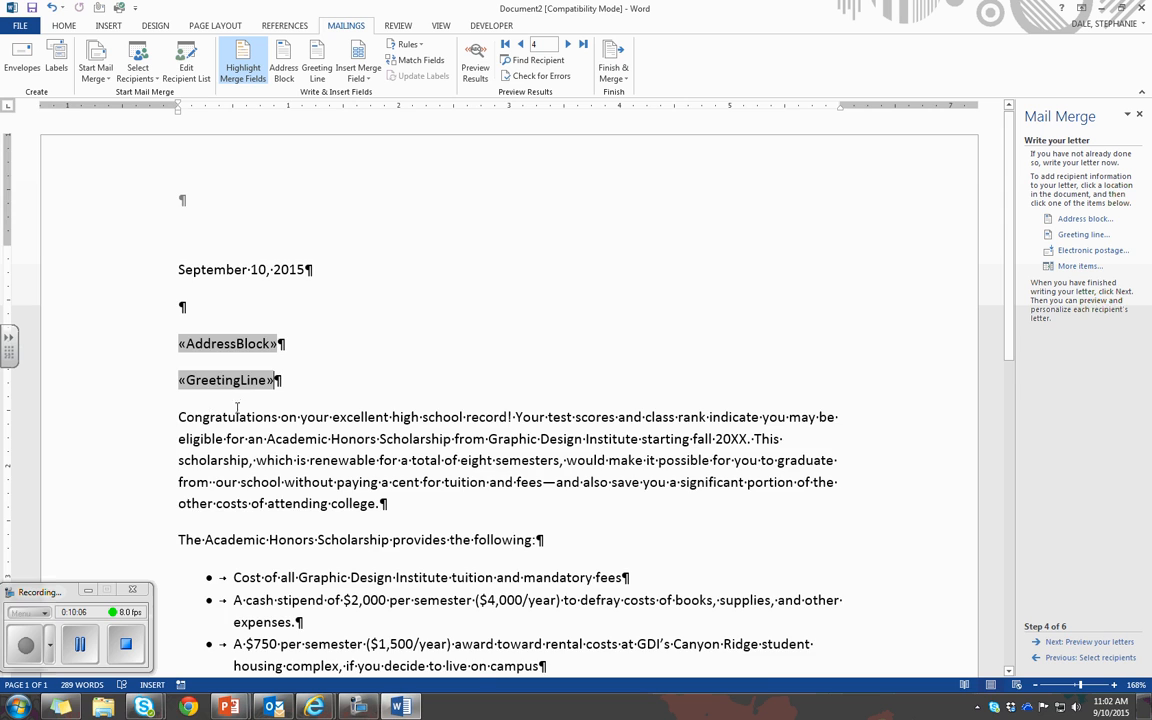
Look through the letter's body and closing, then advance to the letter preview stage and view the merged address and greeting
scroll(326, 419, down, 3)
scroll(326, 419, down, 10)
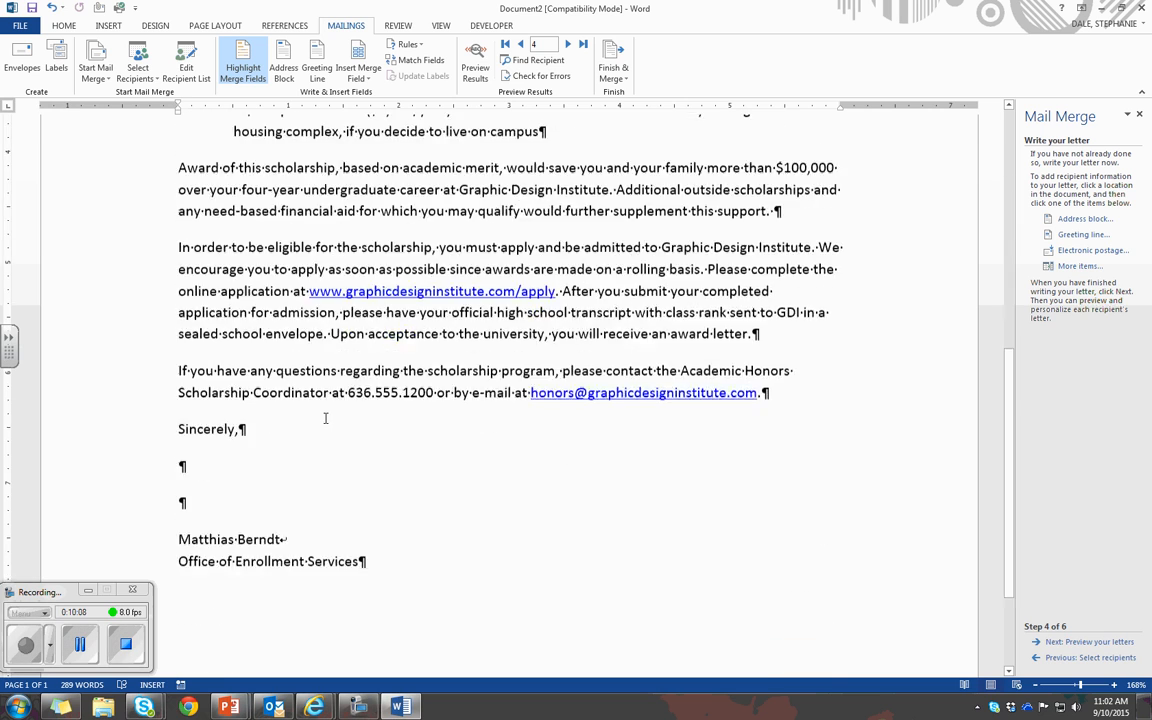
scroll(325, 420, up, 2)
scroll(325, 420, up, 6)
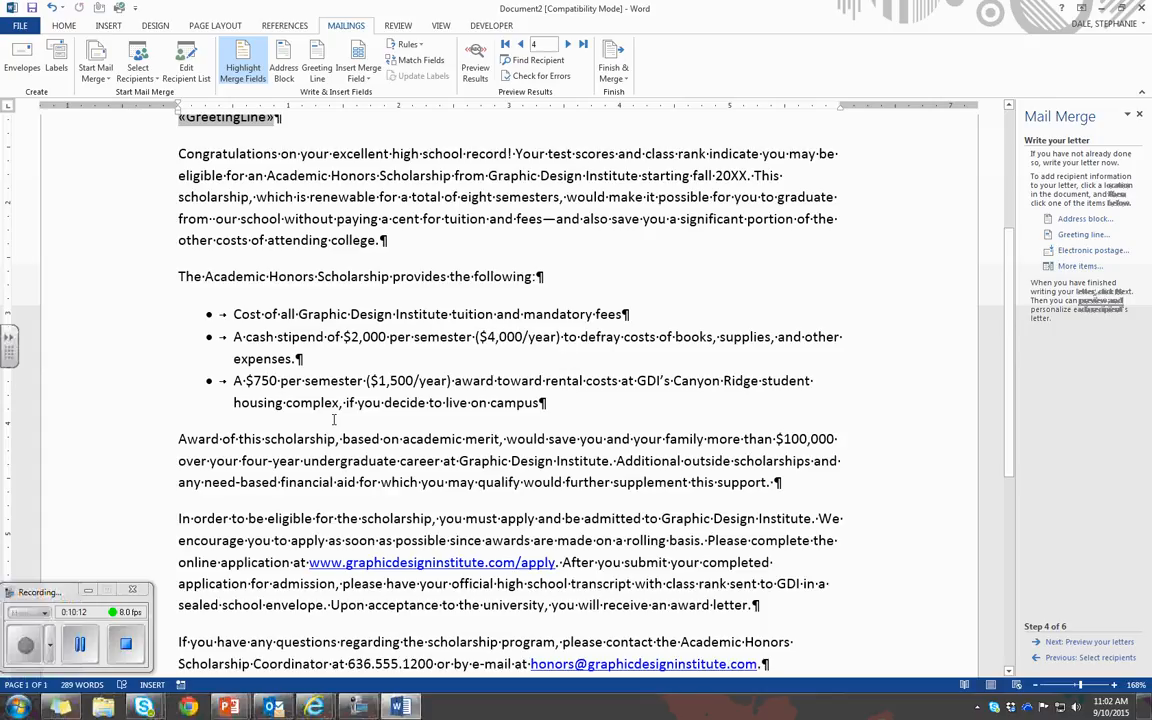
click(1066, 645)
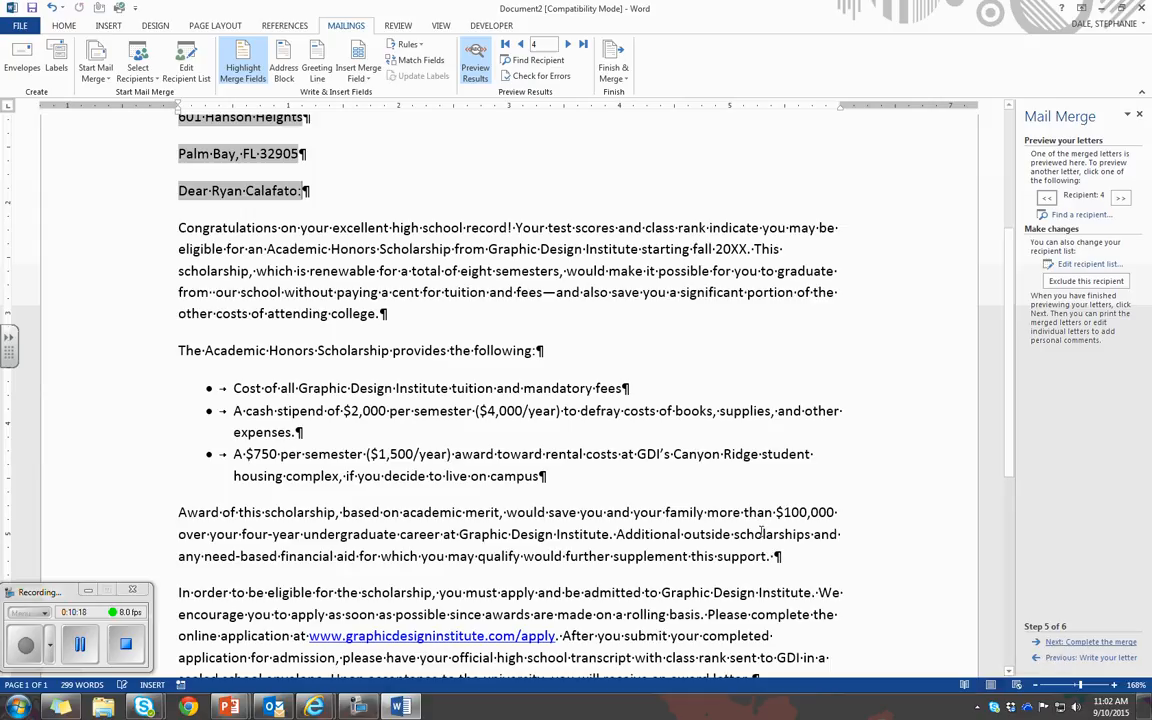
scroll(762, 531, up, 3)
scroll(762, 531, up, 3)
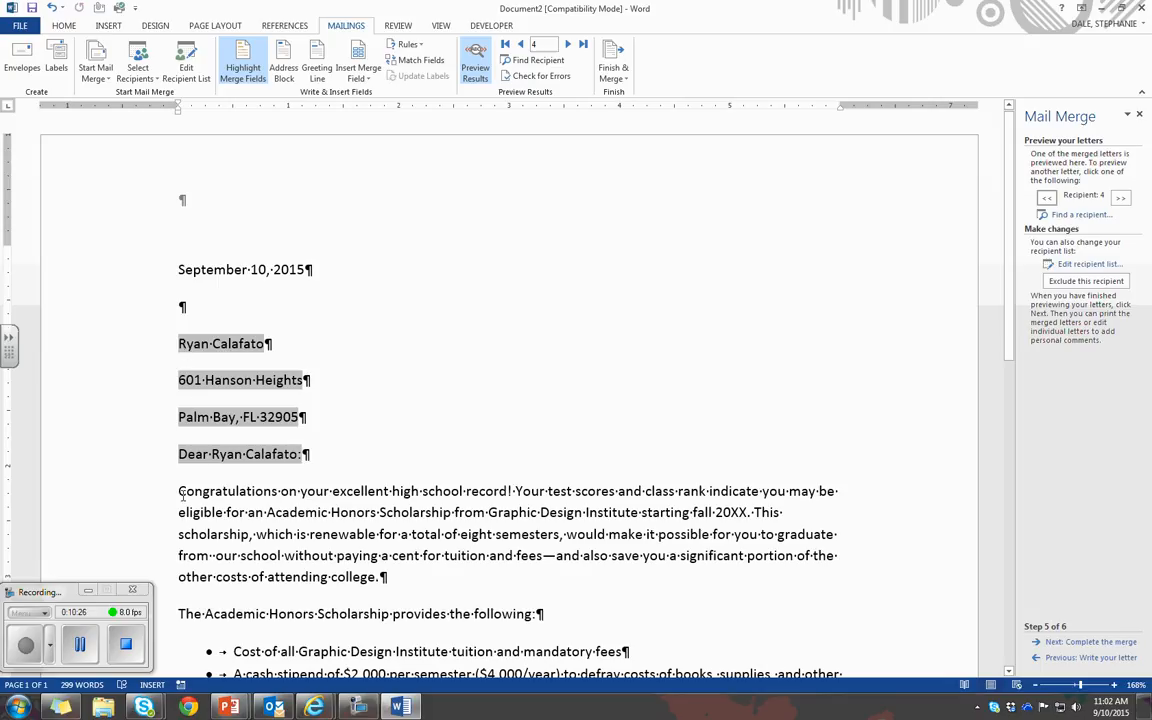
Look over the merged letter and step the preview back through the recipients to the first one
scroll(185, 493, down, 8)
scroll(200, 495, up, 6)
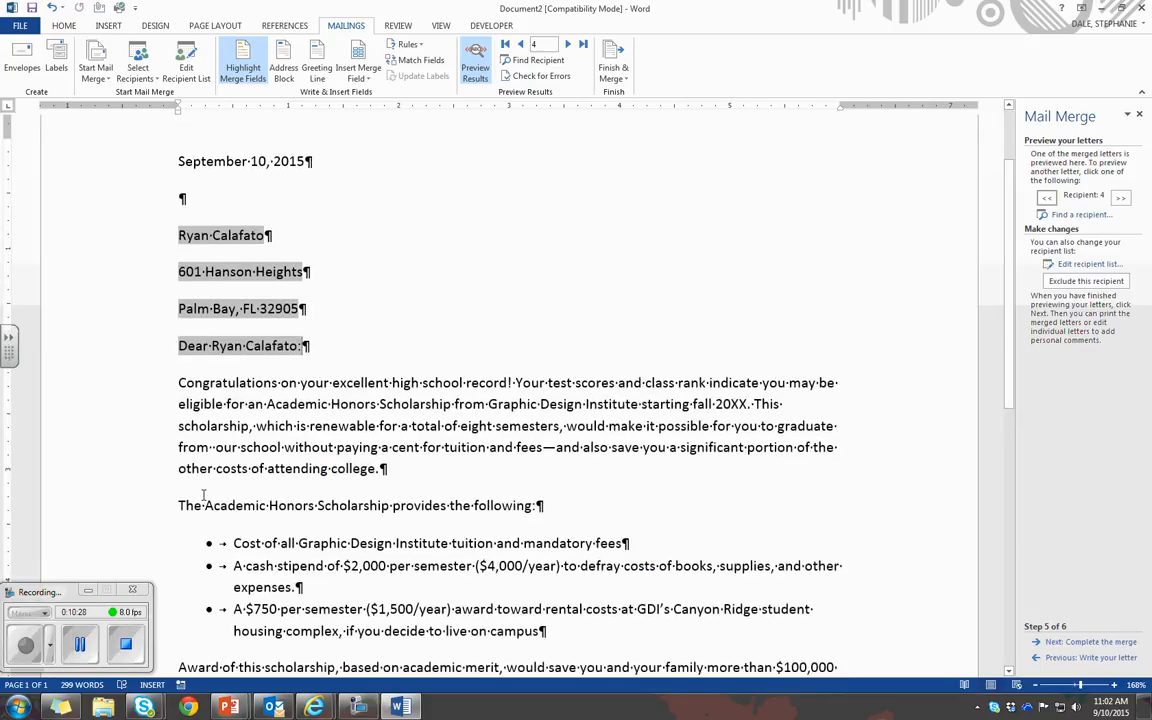
scroll(203, 495, up, 2)
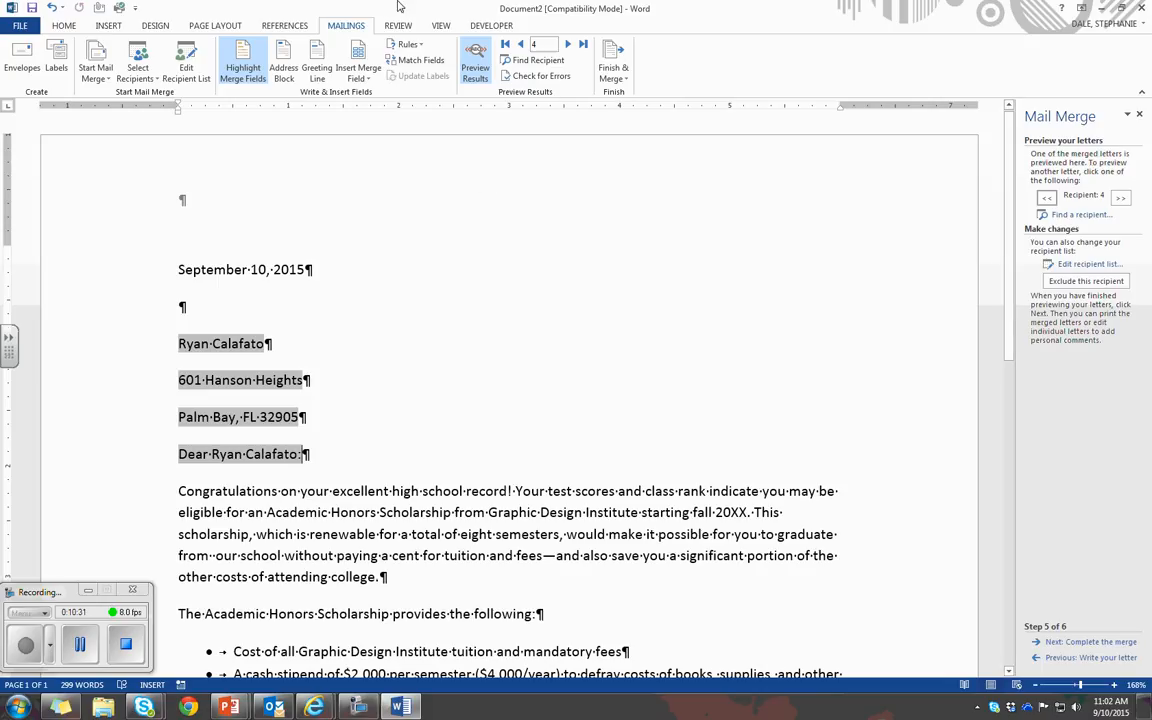
click(520, 46)
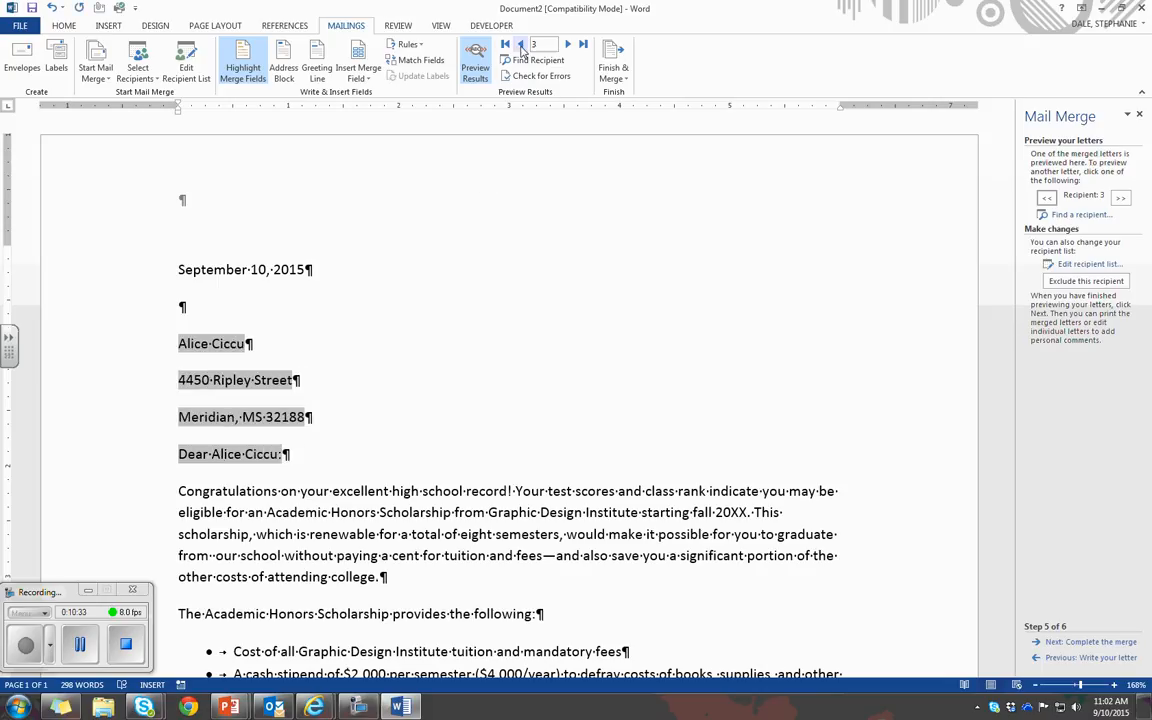
click(520, 46)
click(520, 46)
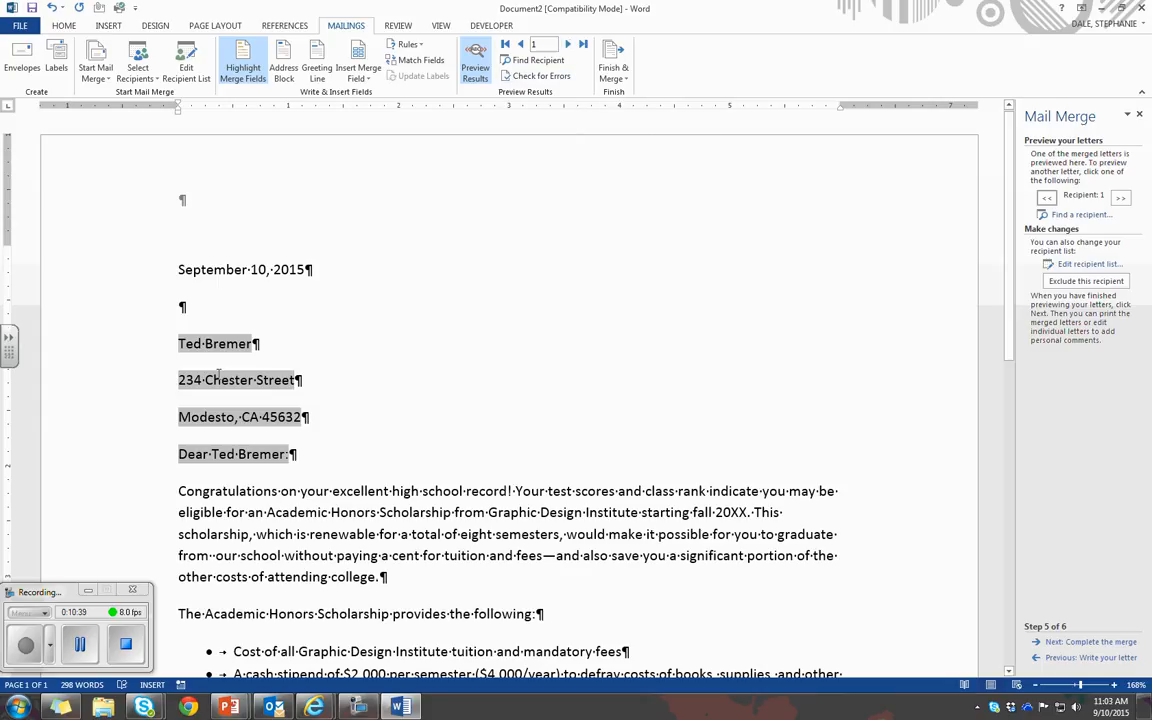
Advance to the final merge stage and merge all records into a new document of individual letters
click(1063, 643)
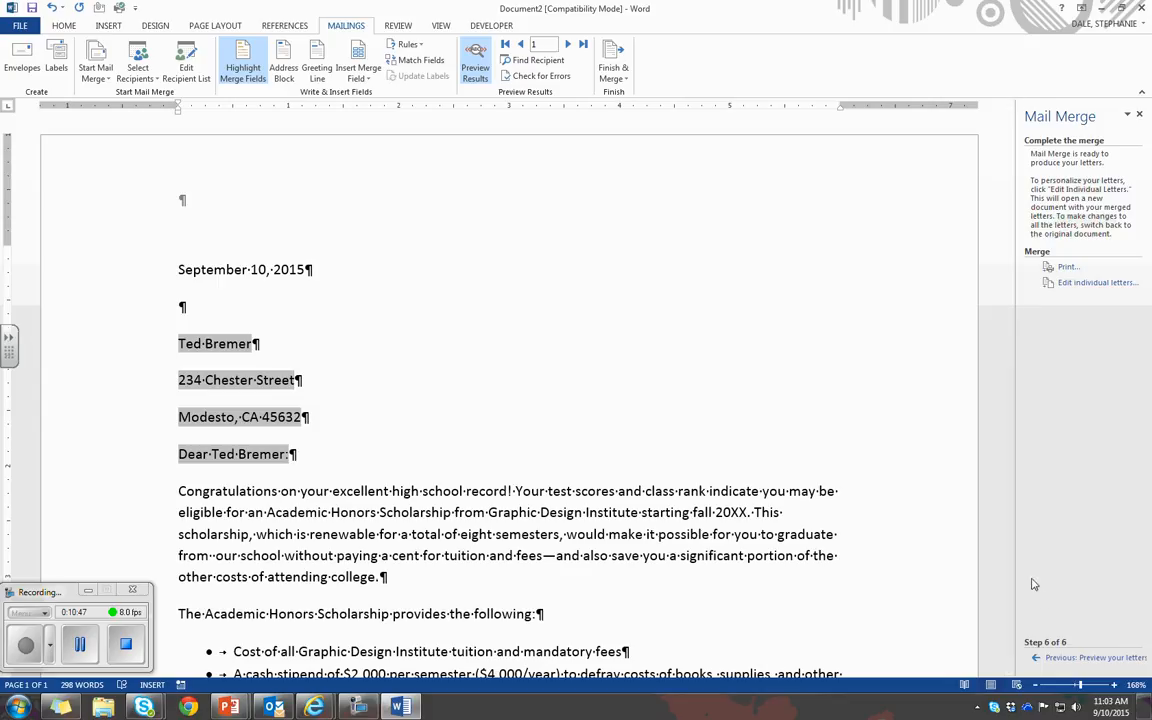
click(1099, 284)
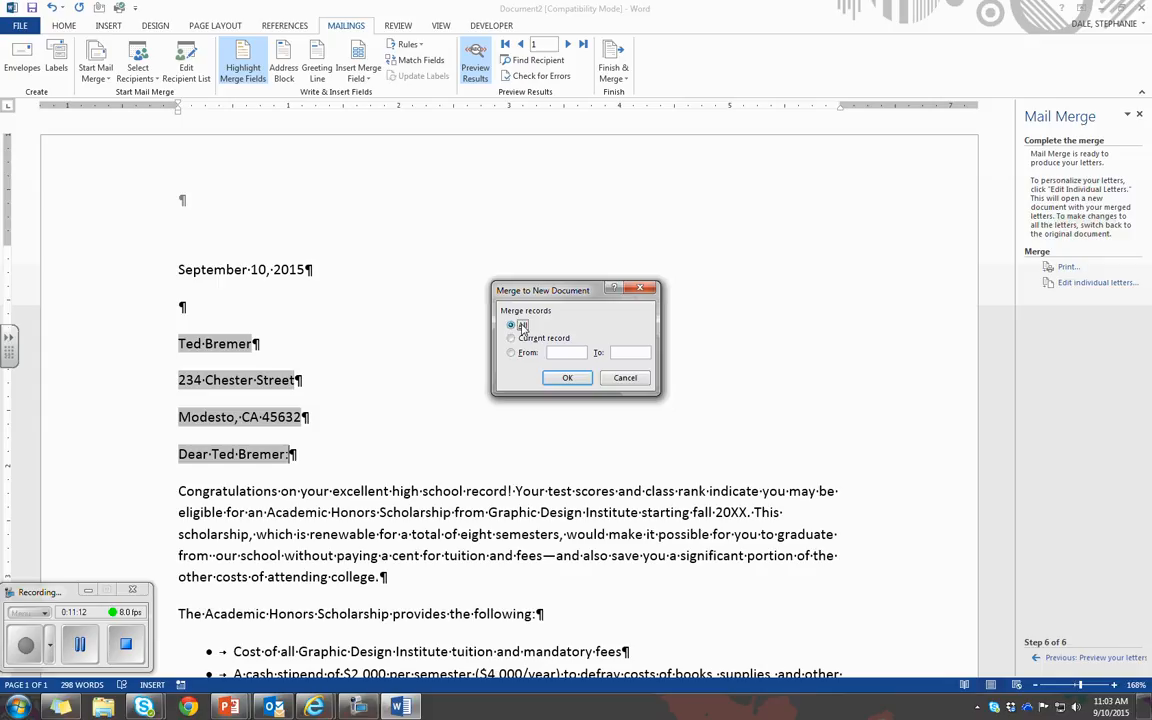
click(567, 379)
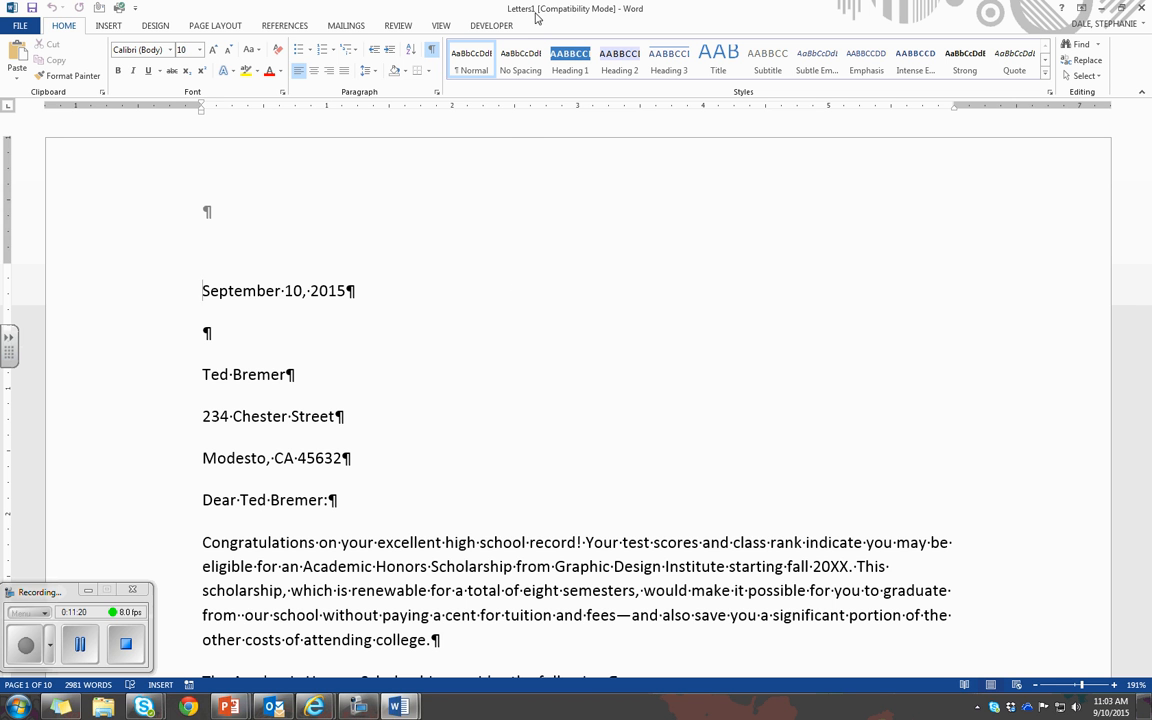
Look through the individual merged letters and check each one's date, address block, greeting and closing
scroll(411, 415, down, 10)
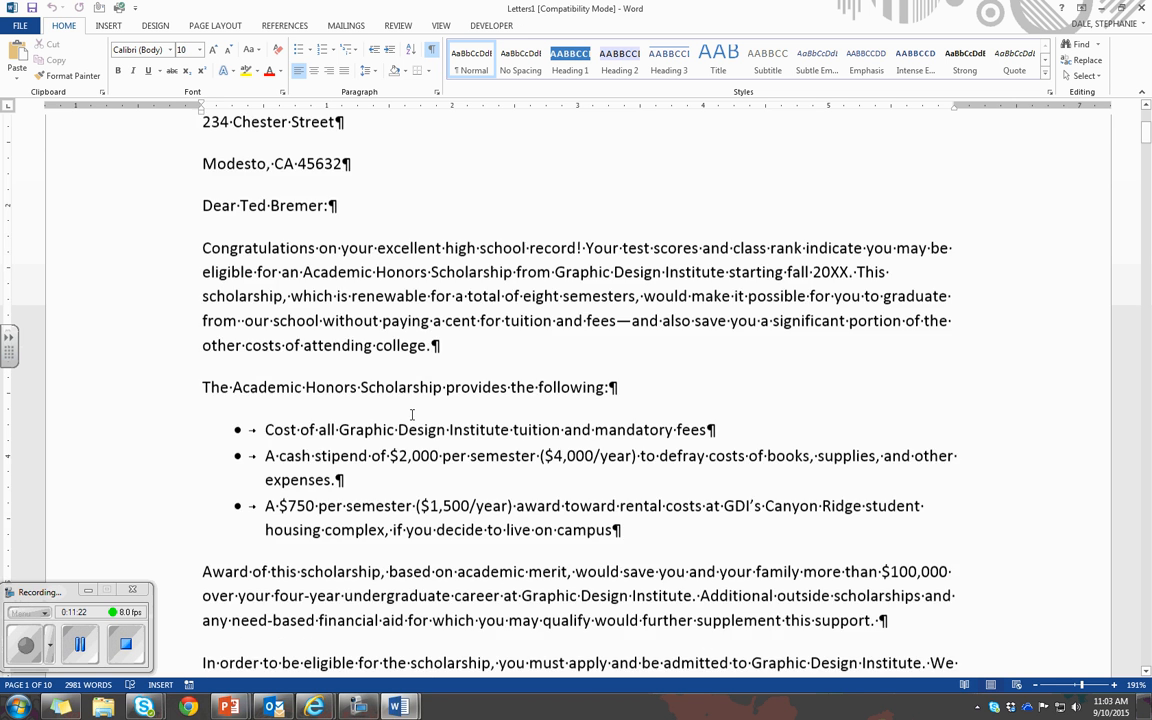
scroll(411, 420, down, 20)
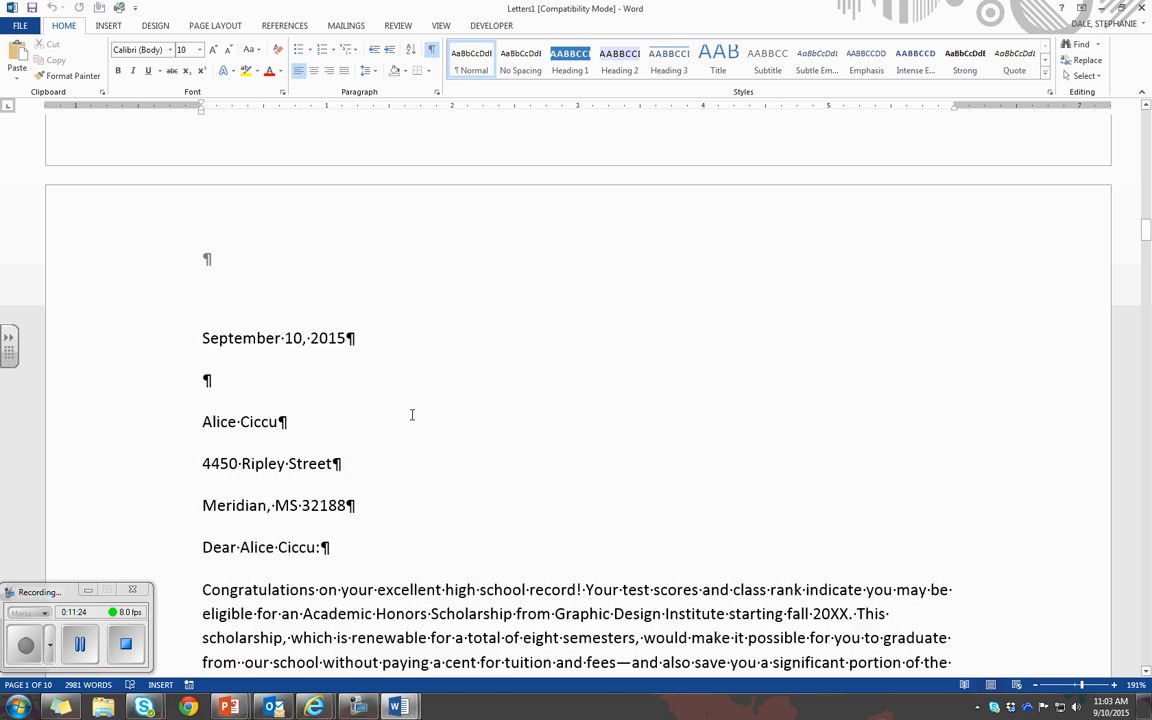
scroll(411, 415, down, 20)
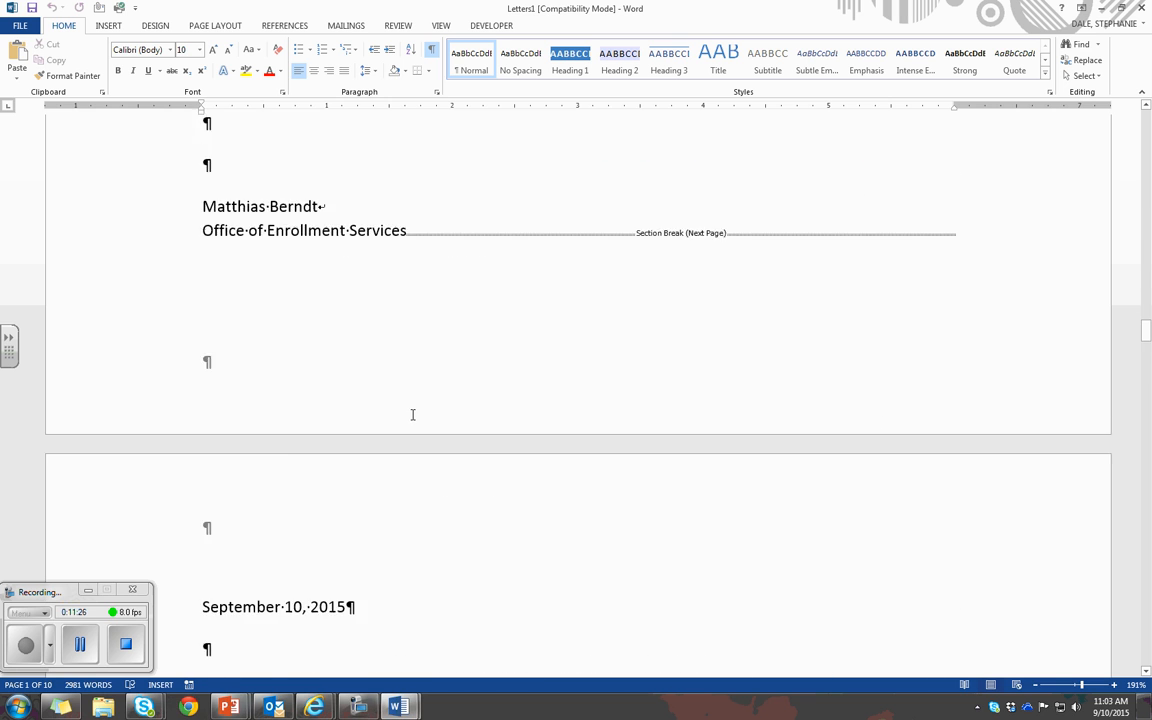
scroll(412, 415, down, 20)
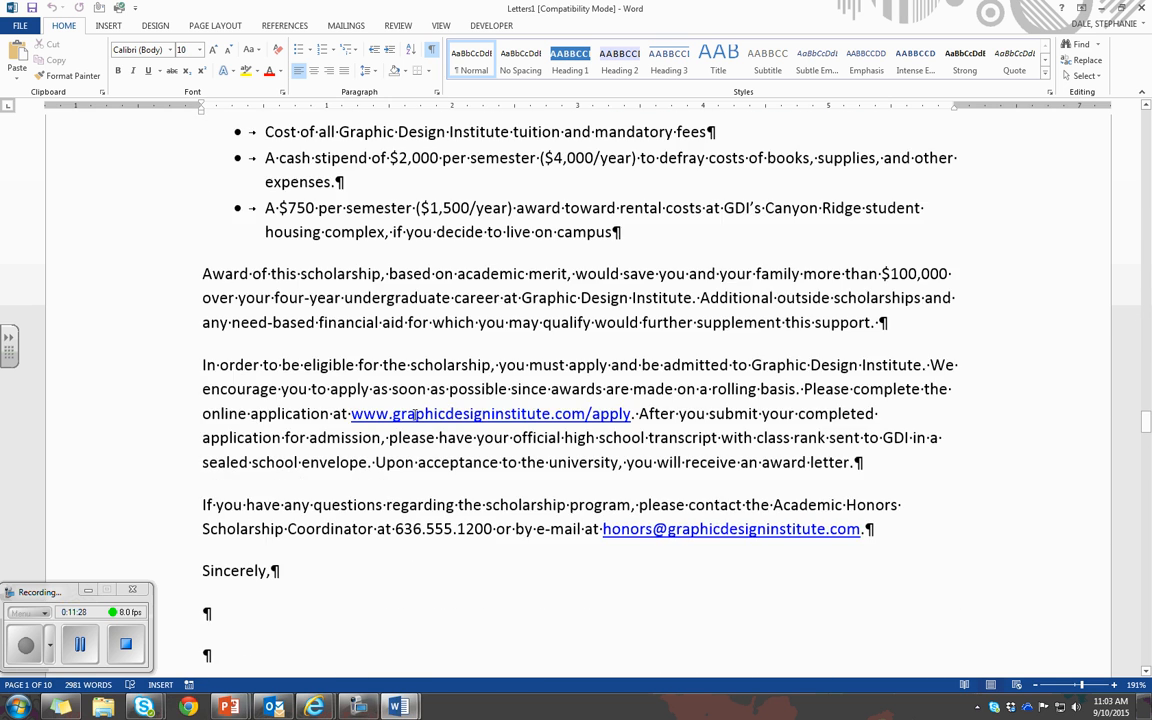
scroll(414, 414, down, 5)
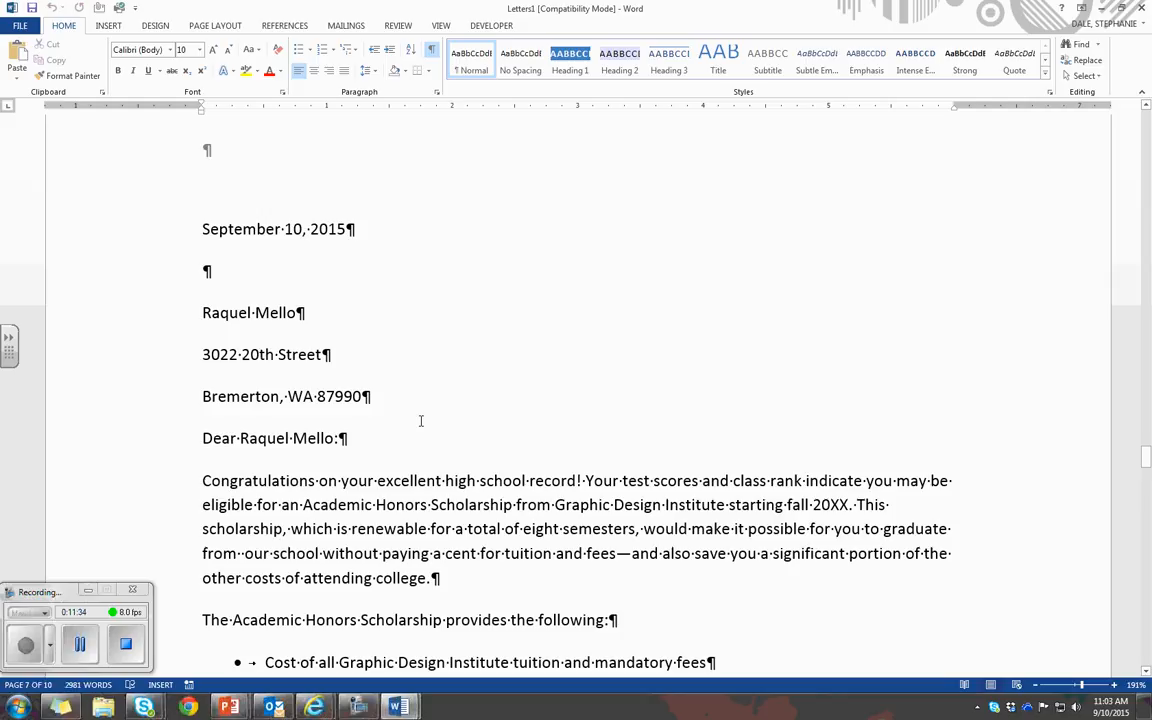
scroll(430, 420, down, 7)
scroll(437, 419, up, 6)
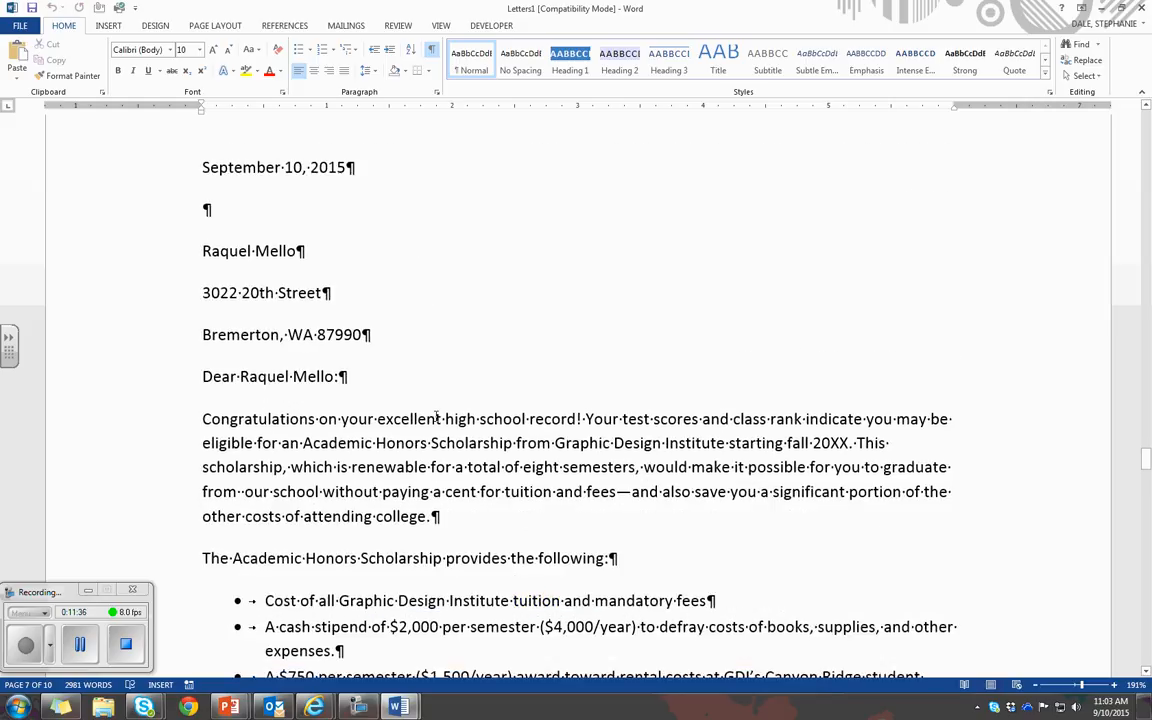
scroll(432, 416, down, 15)
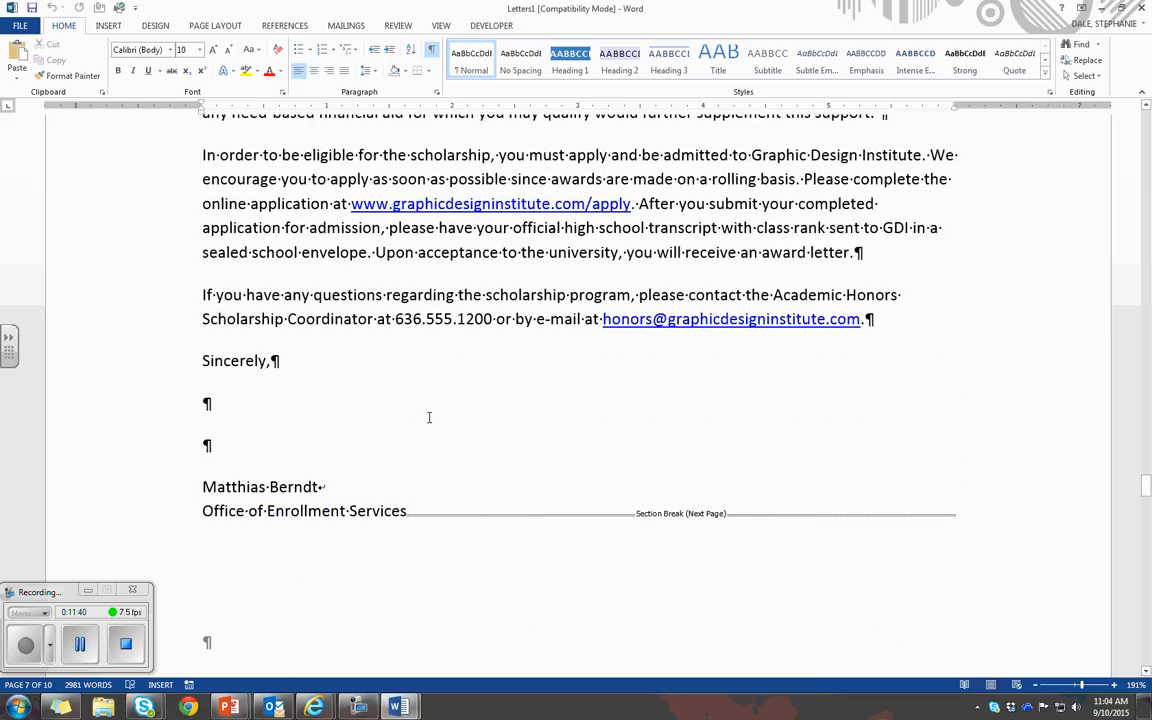
scroll(429, 417, down, 20)
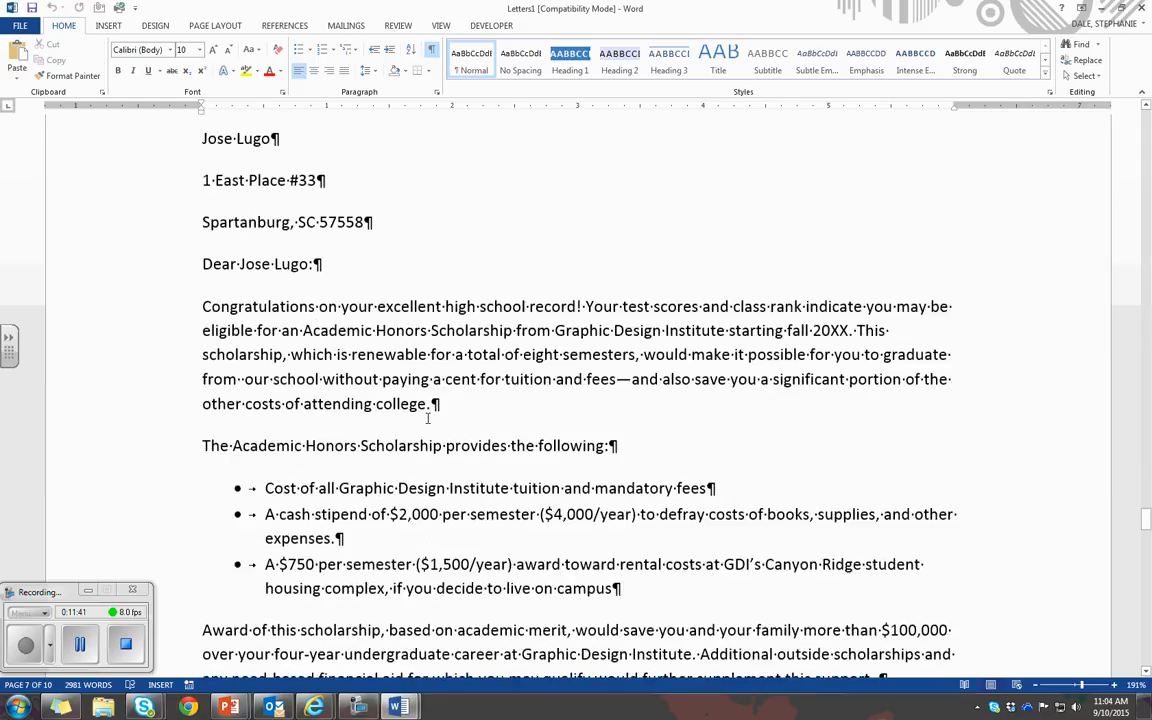
scroll(426, 420, down, 12)
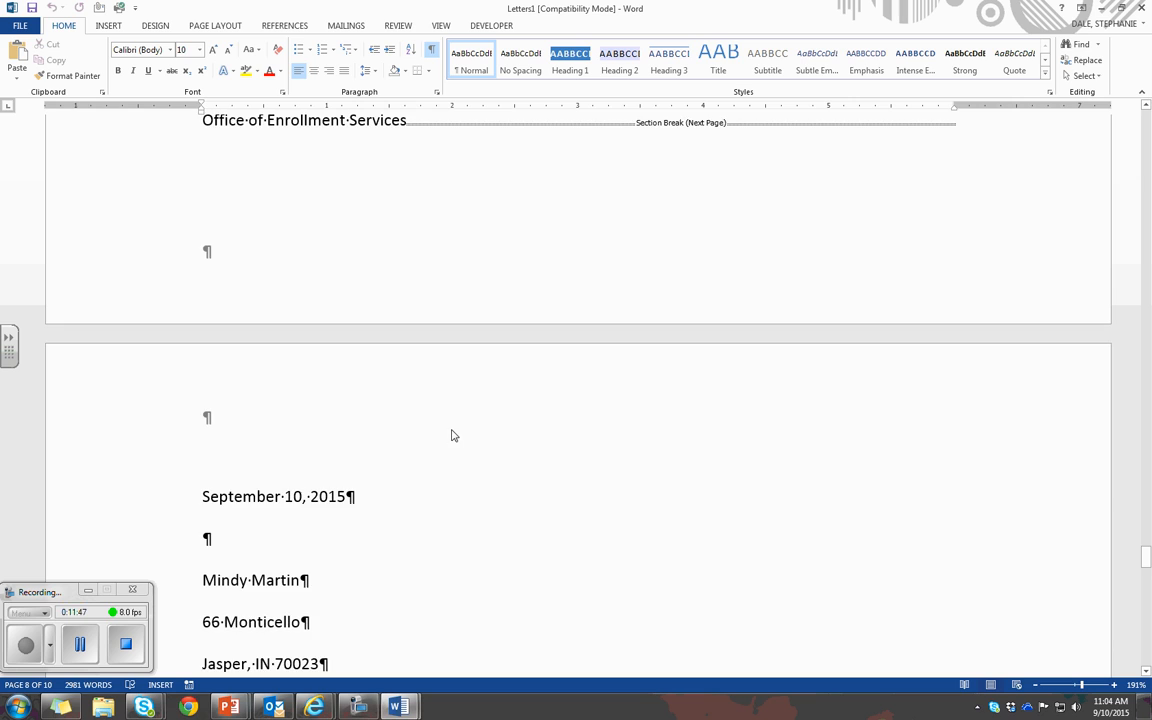
scroll(451, 435, up, 20)
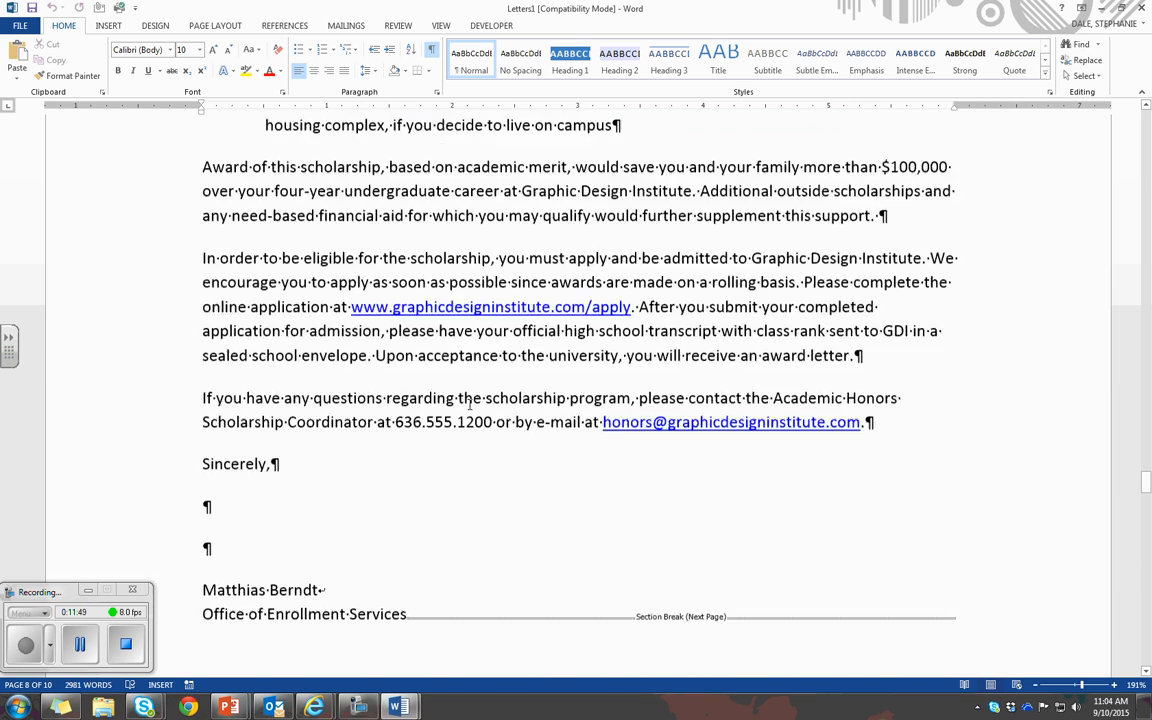
scroll(470, 403, up, 20)
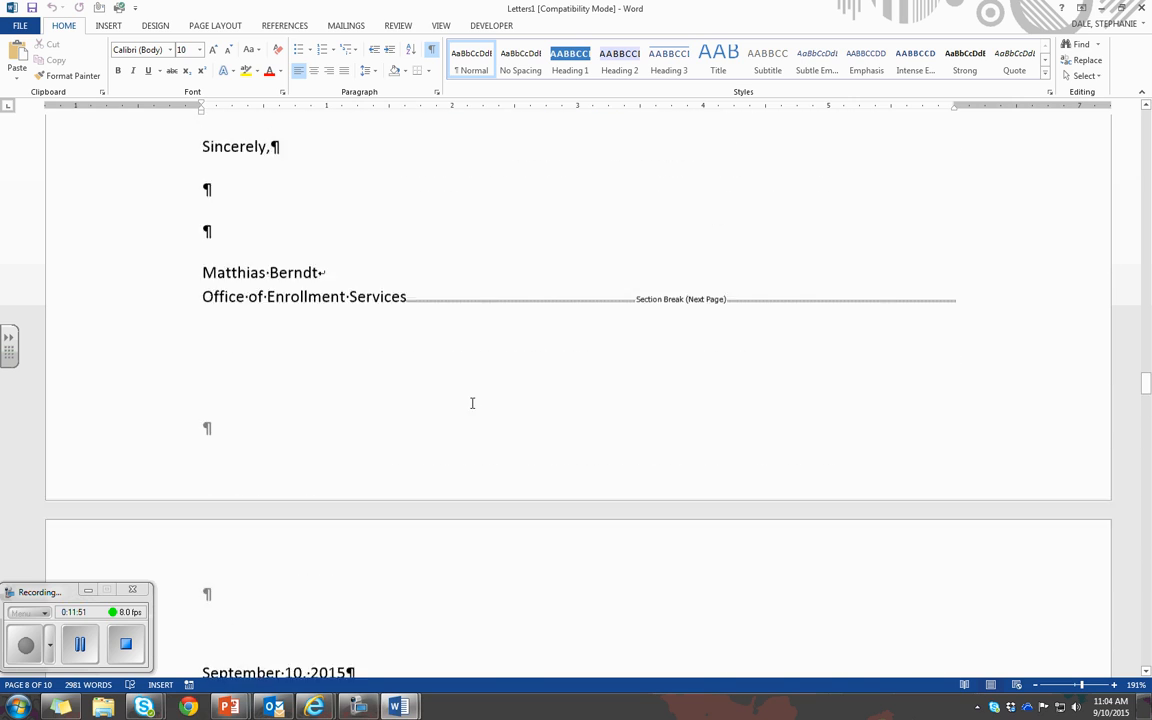
scroll(472, 403, up, 20)
scroll(470, 400, up, 20)
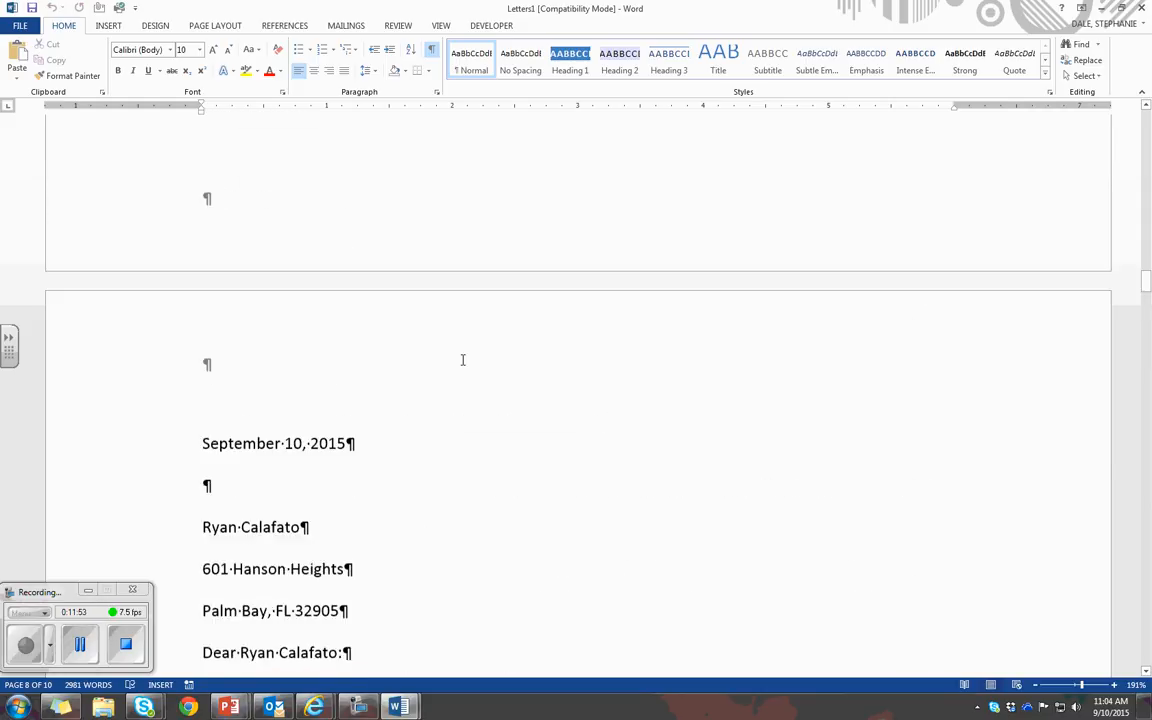
Start saving the merged letters as a new file in the My Practice Files folder of the Houston County Board of Education OneDrive
click(20, 25)
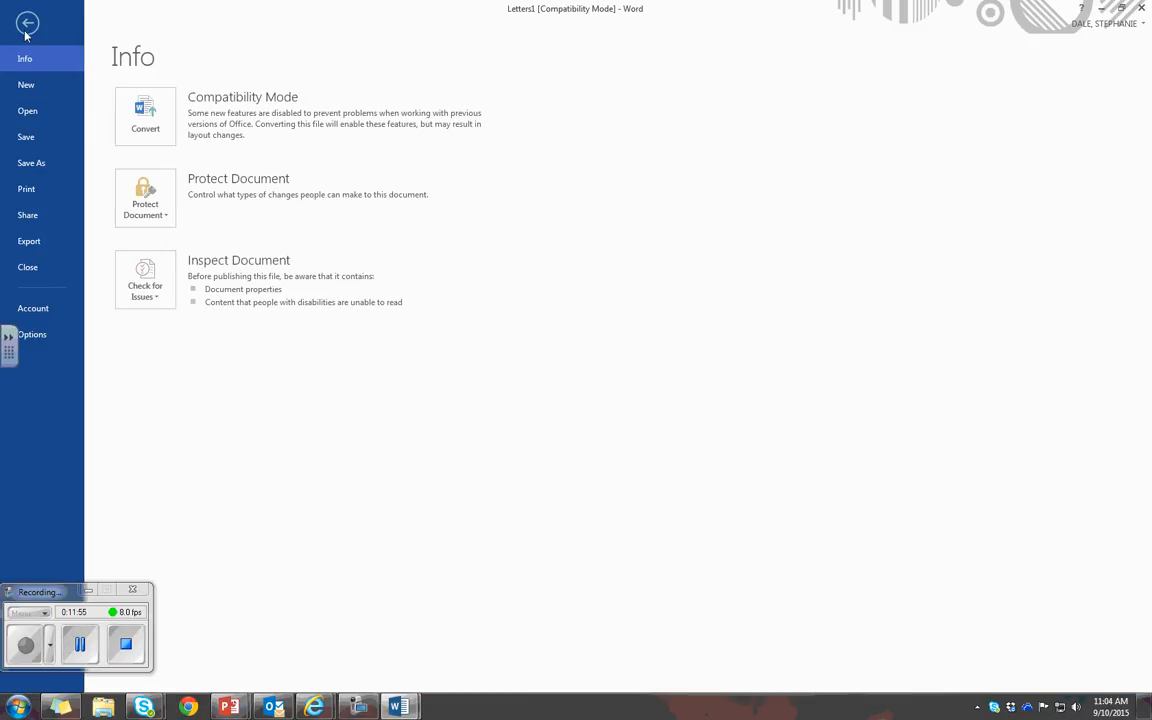
click(50, 160)
click(212, 156)
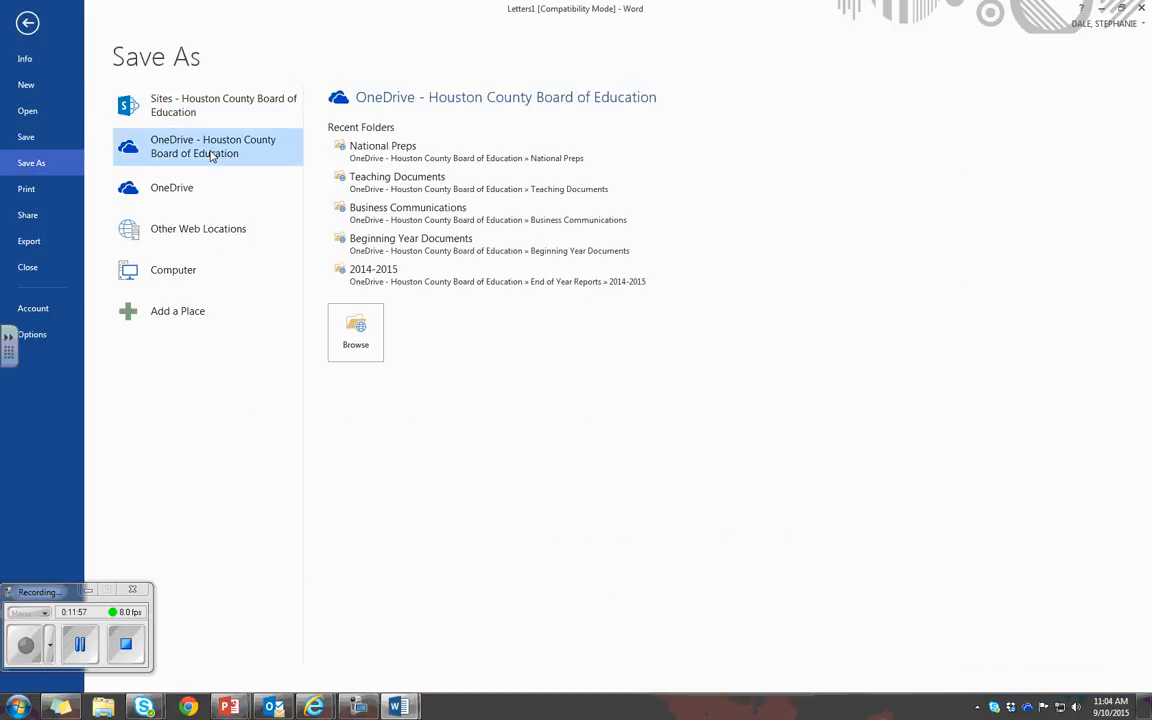
click(360, 352)
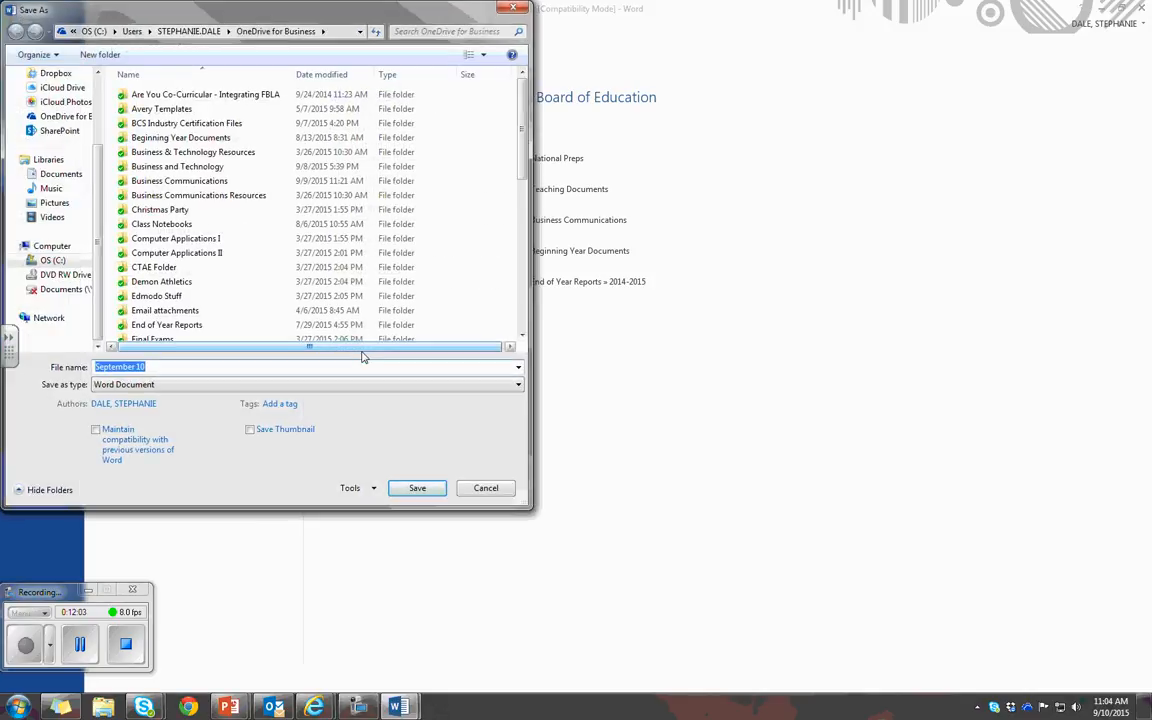
click(522, 337)
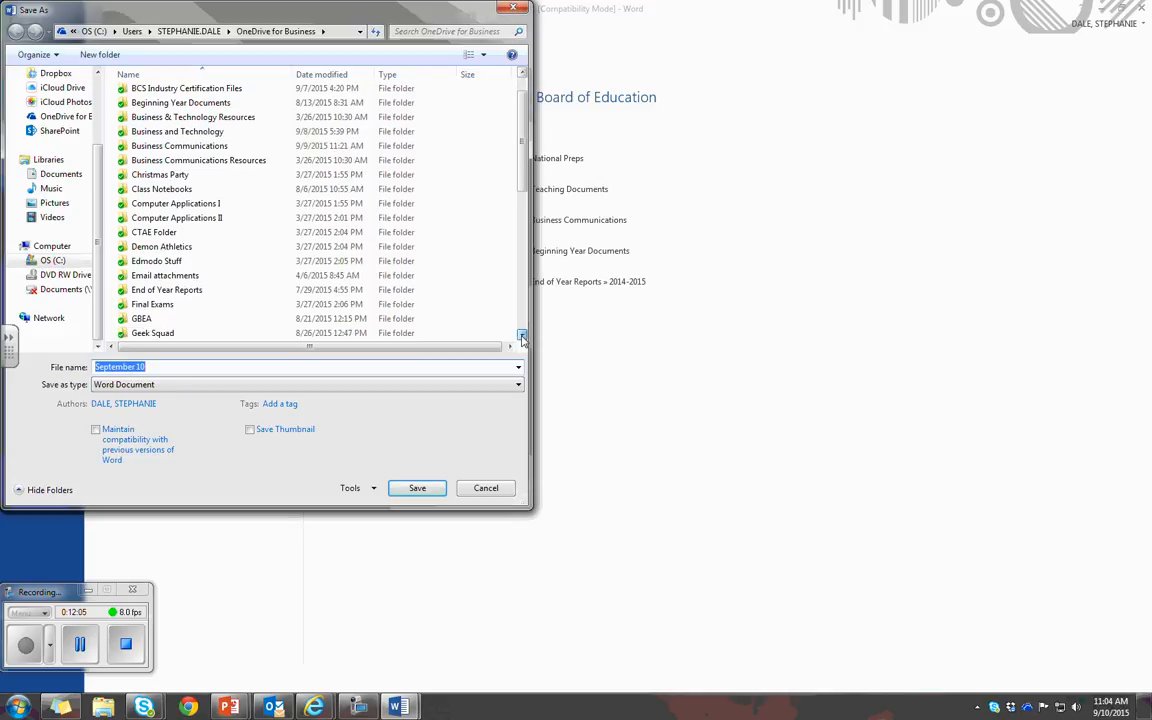
click(522, 337)
click(522, 337)
click(522, 337)
click(522, 337)
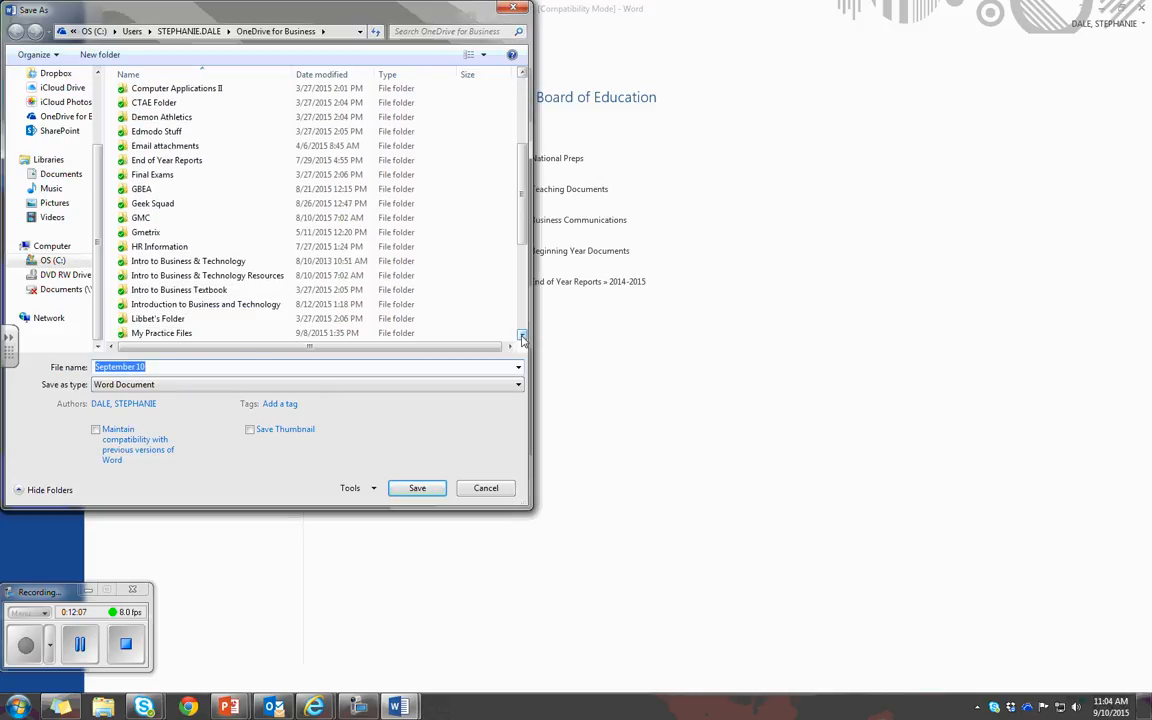
click(522, 337)
click(194, 308)
double_click(196, 310)
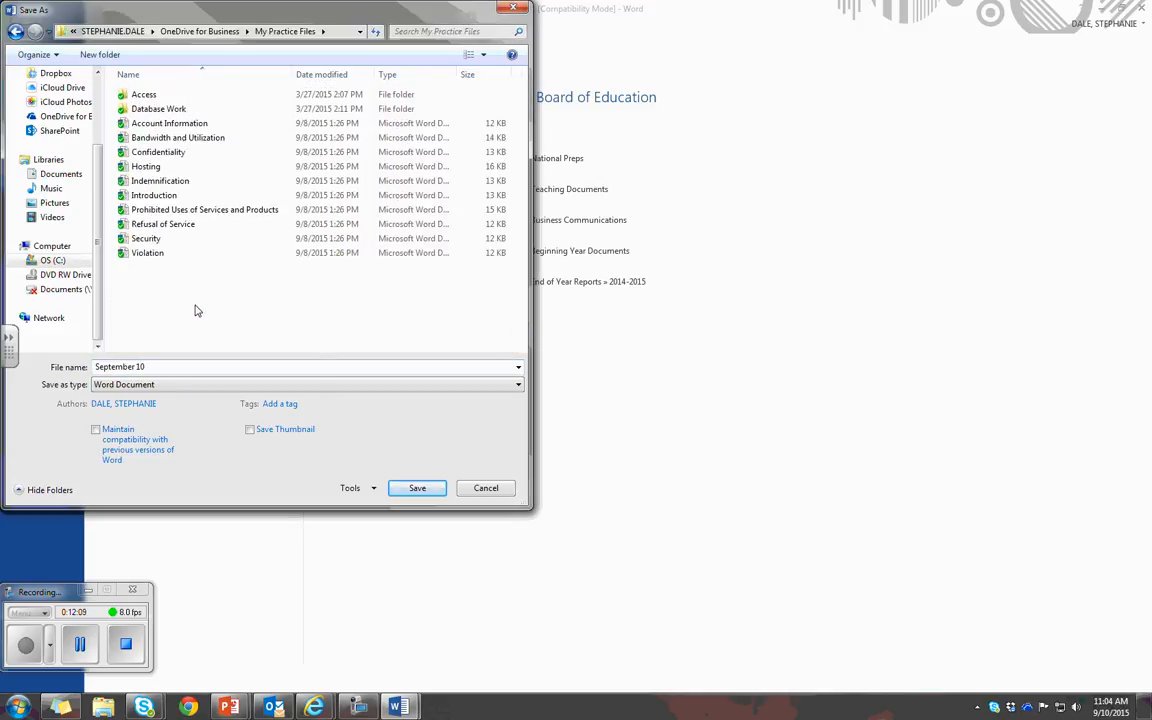
Save the merged letters under the file name Congratulations Letter and close that document
click(234, 366)
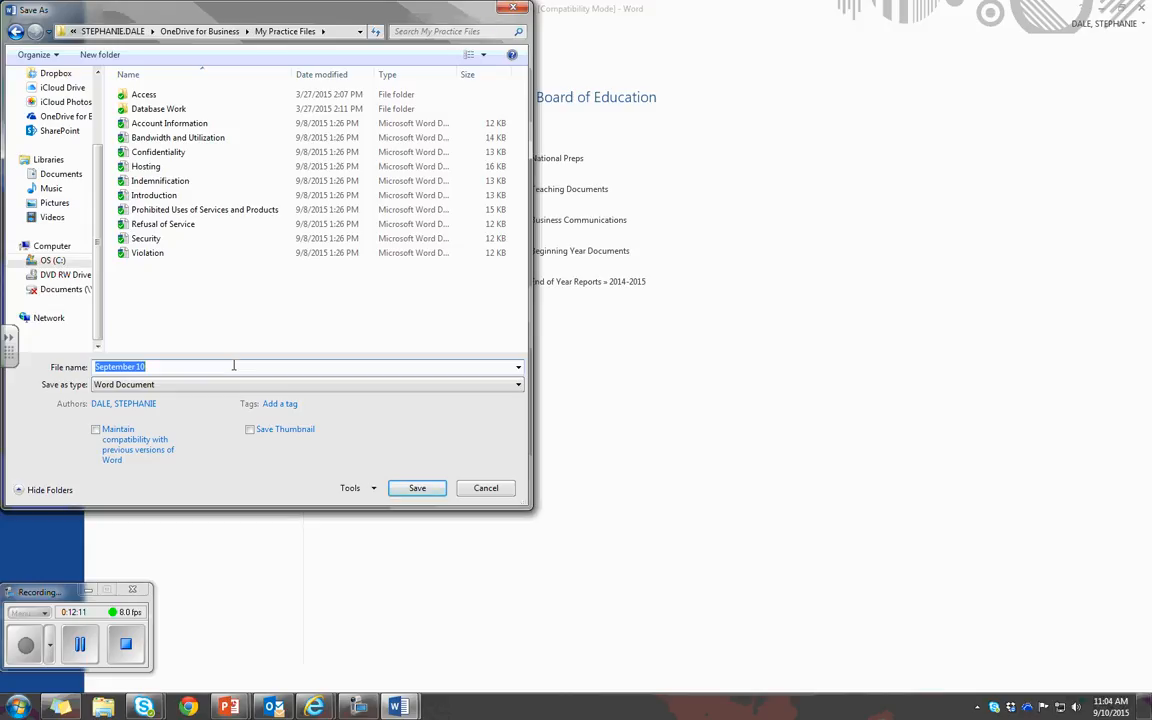
text(Congratulations Letter)
key(Return)
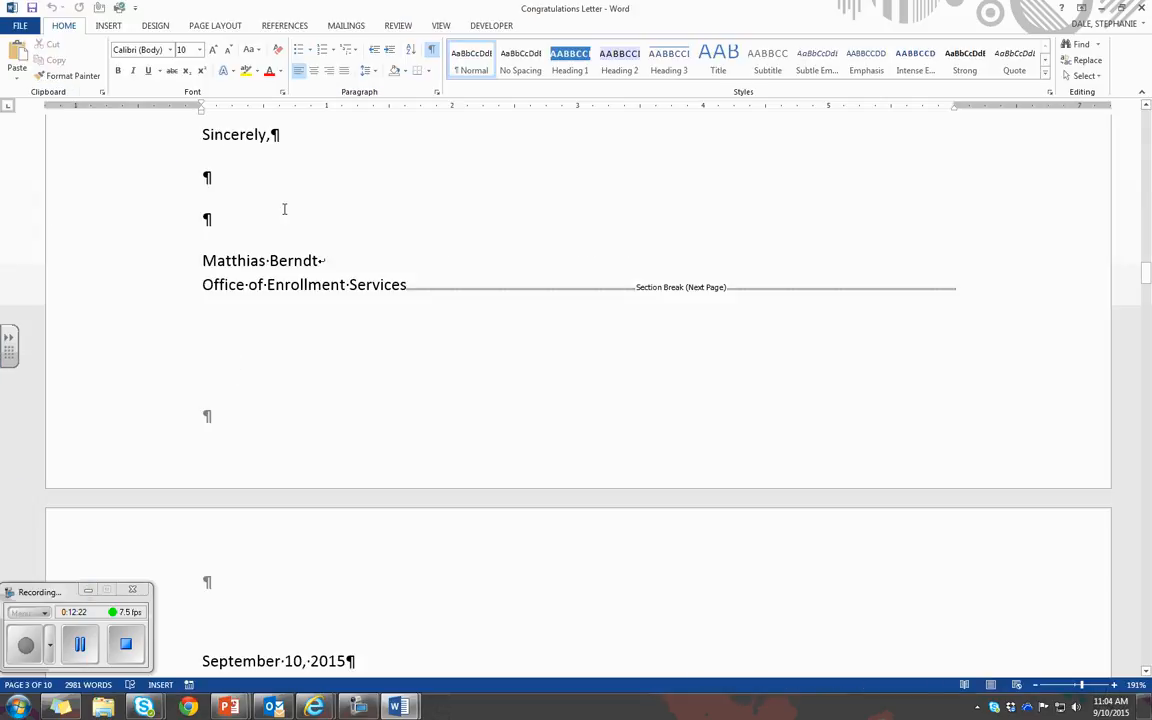
click(18, 27)
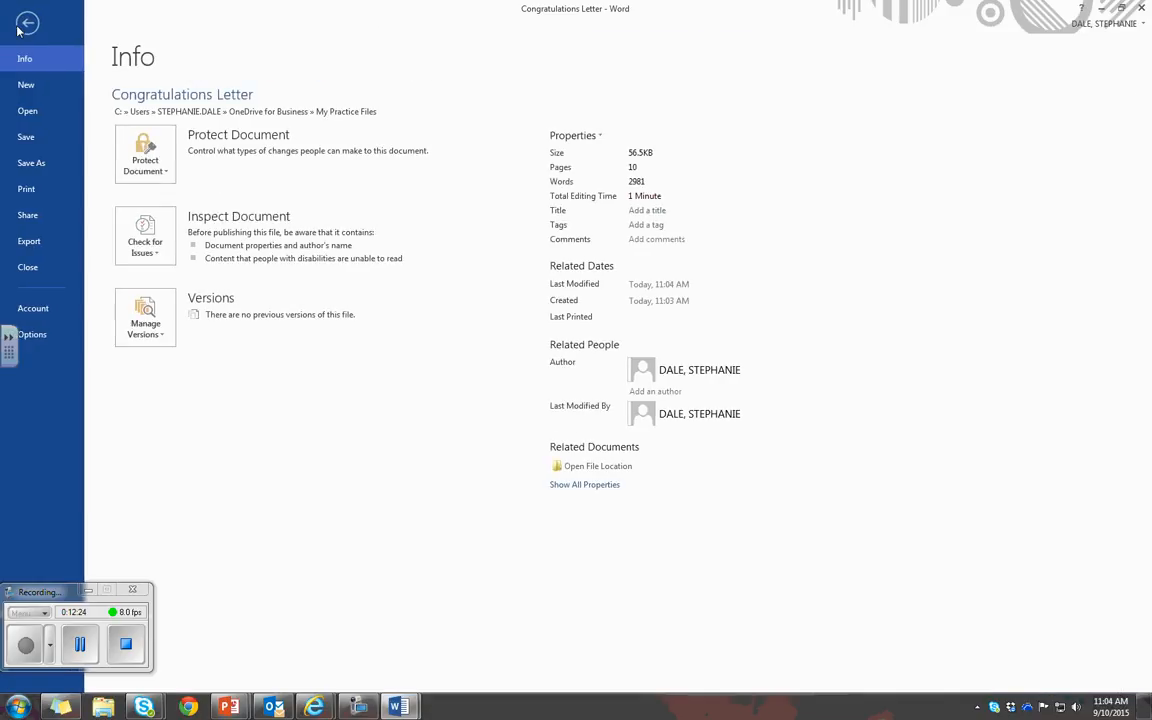
click(46, 270)
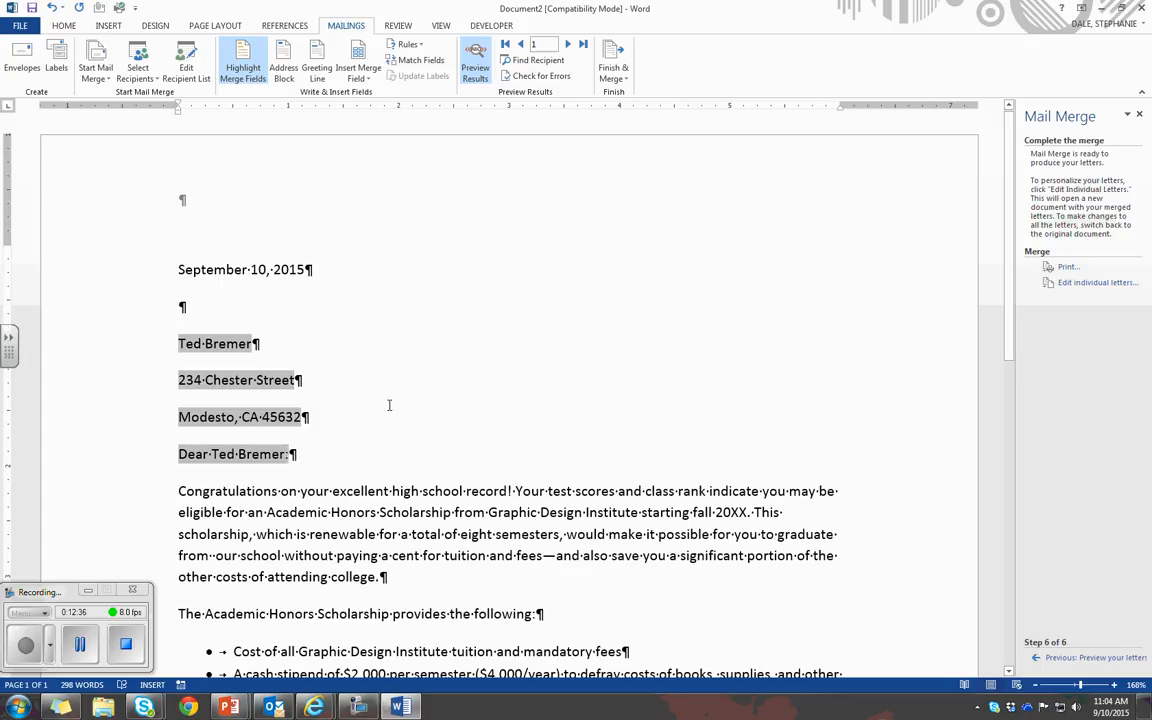
Start saving the mail merge main document to the same OneDrive and open its My Practice Files folder as the location
click(20, 25)
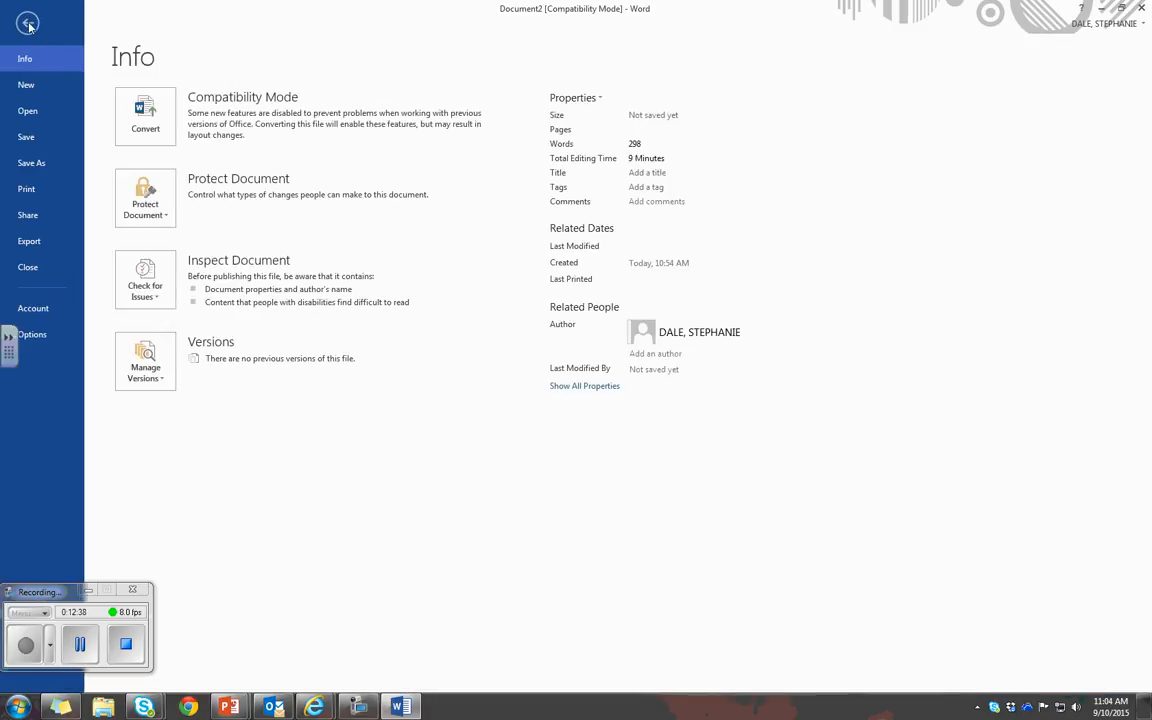
click(42, 163)
click(181, 158)
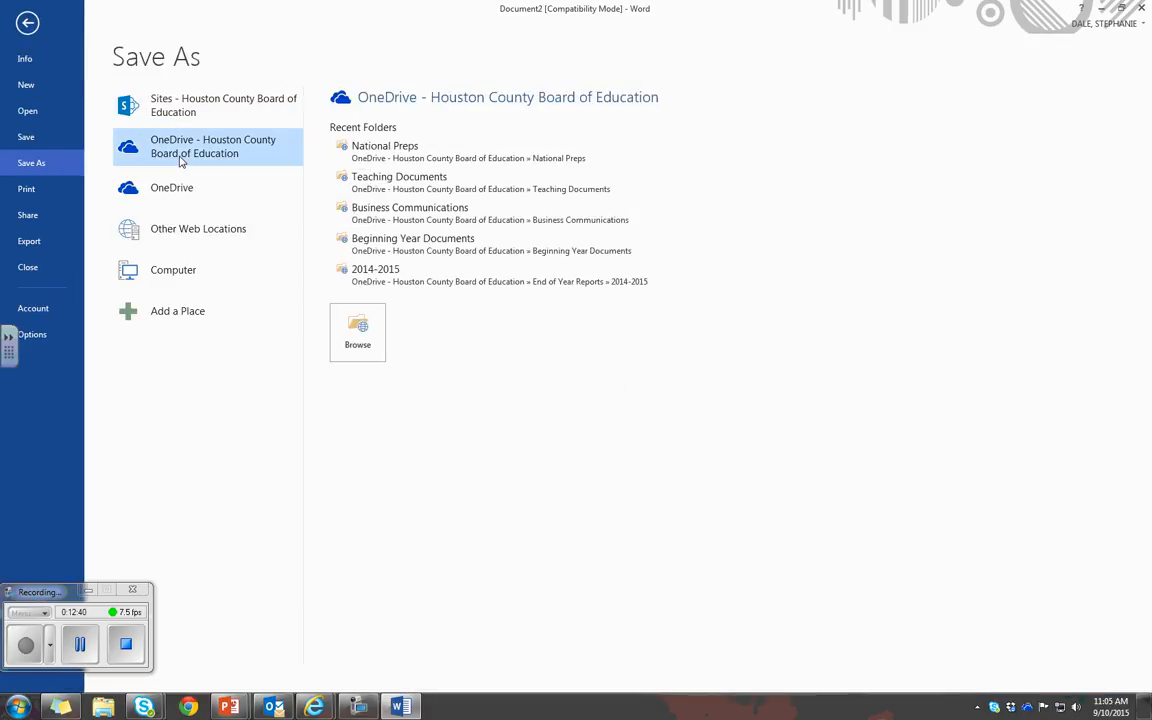
click(355, 330)
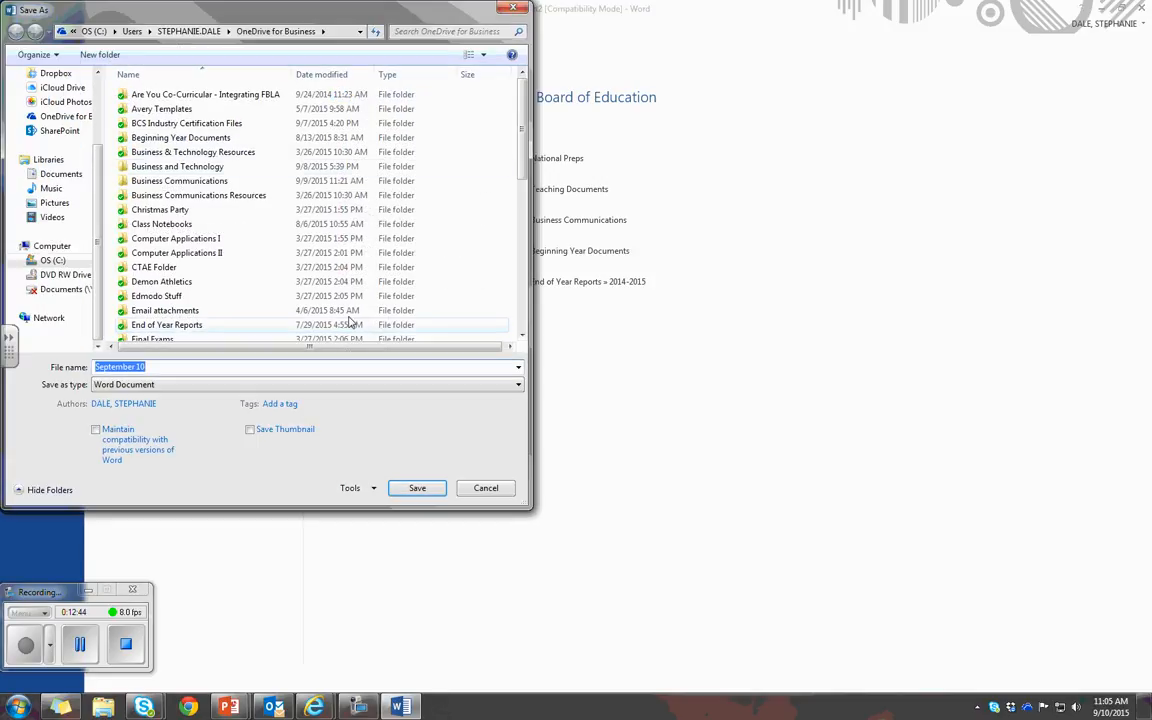
scroll(340, 105, down, 8)
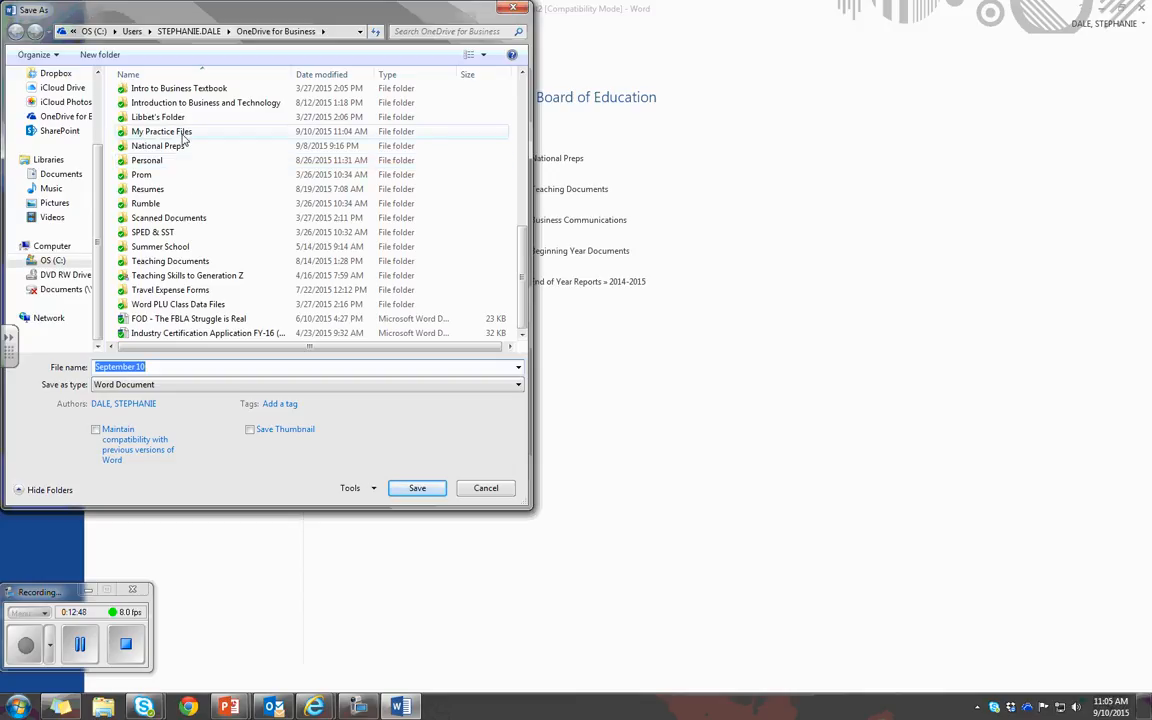
double_click(185, 132)
Save the mail merge main document under the file name Merged Congratulations Letter in My Practice Files and close it
drag(166, 369, 93, 368)
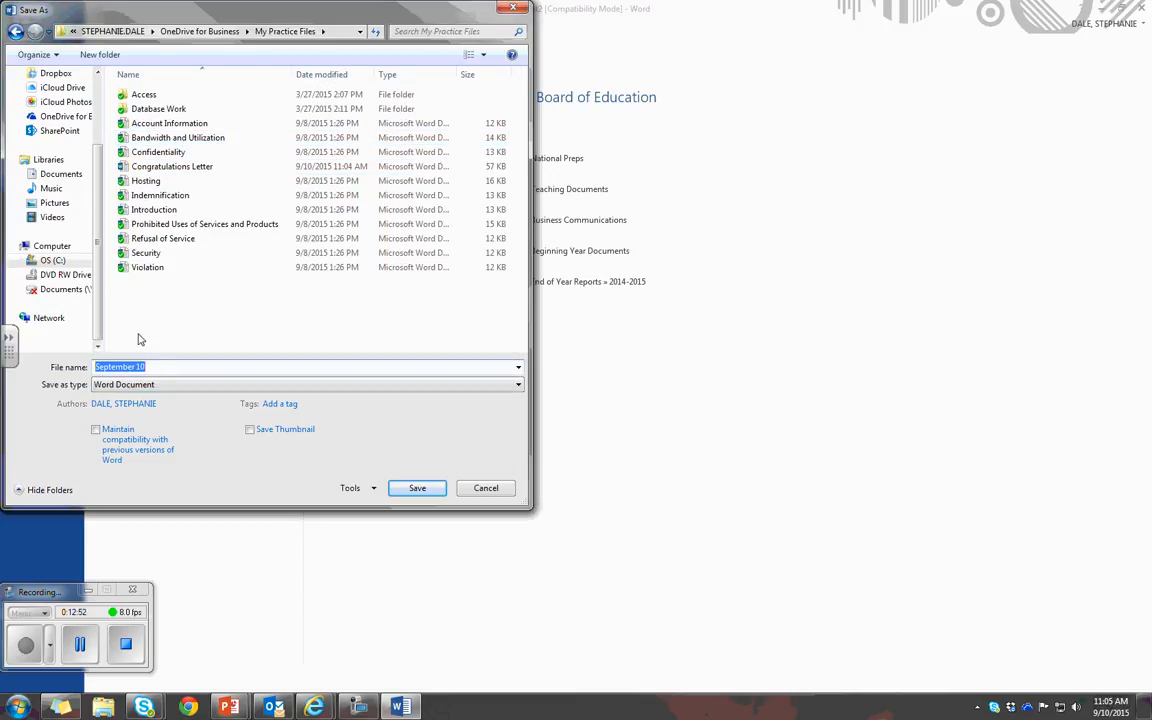
text(Merged Congratulations Letter)
click(405, 489)
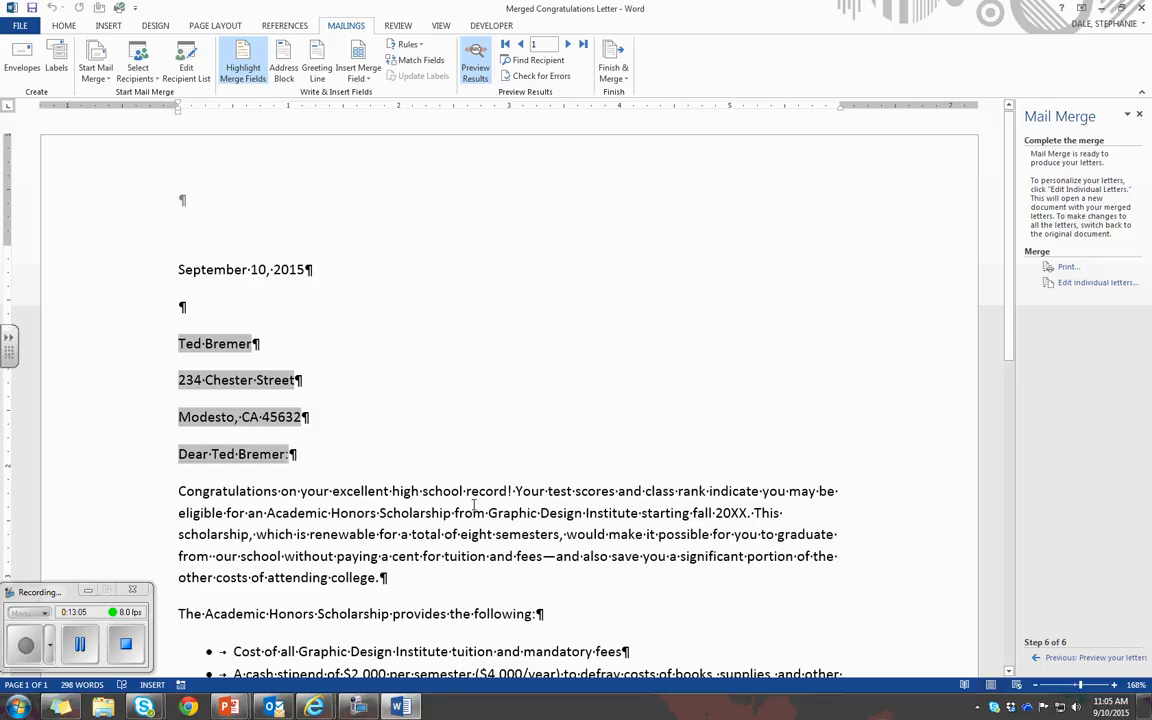
click(17, 27)
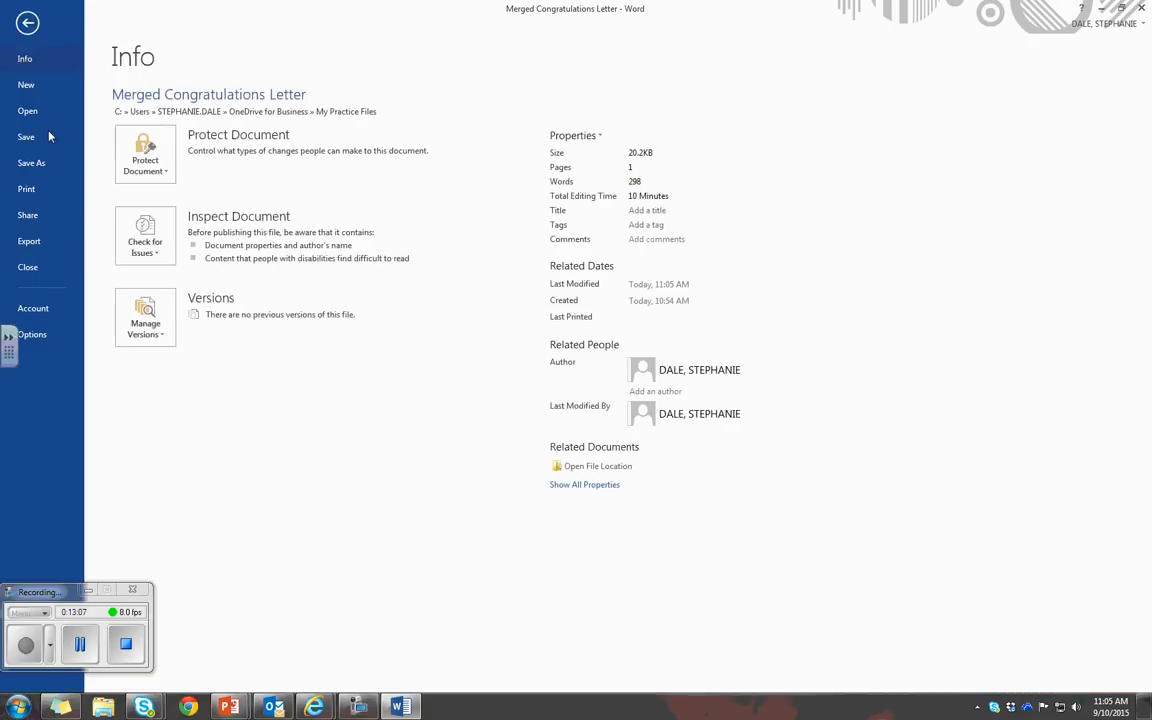
click(63, 275)
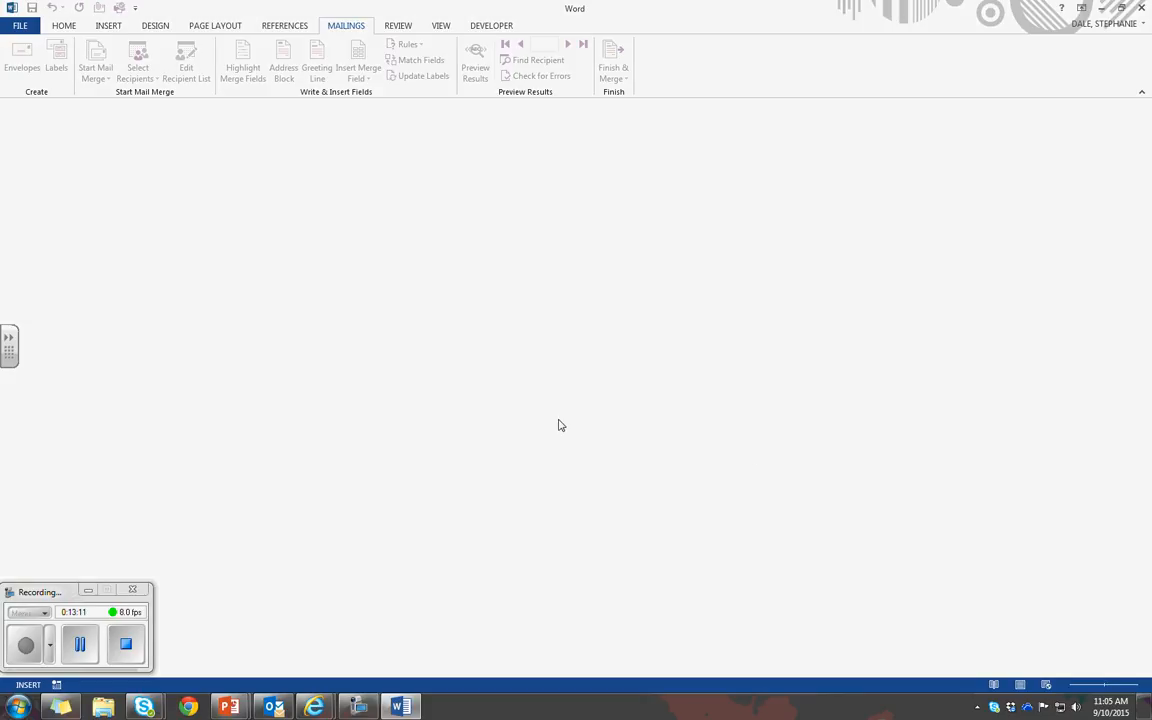
Create a new blank document
click(25, 641)
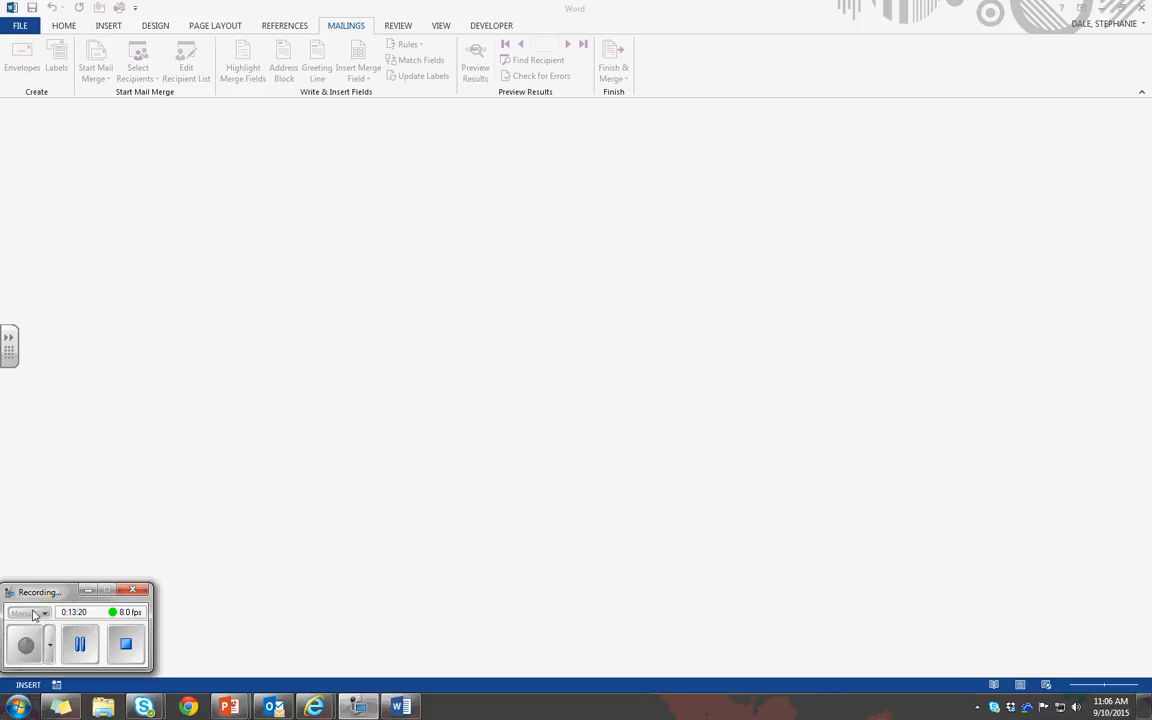
click(34, 21)
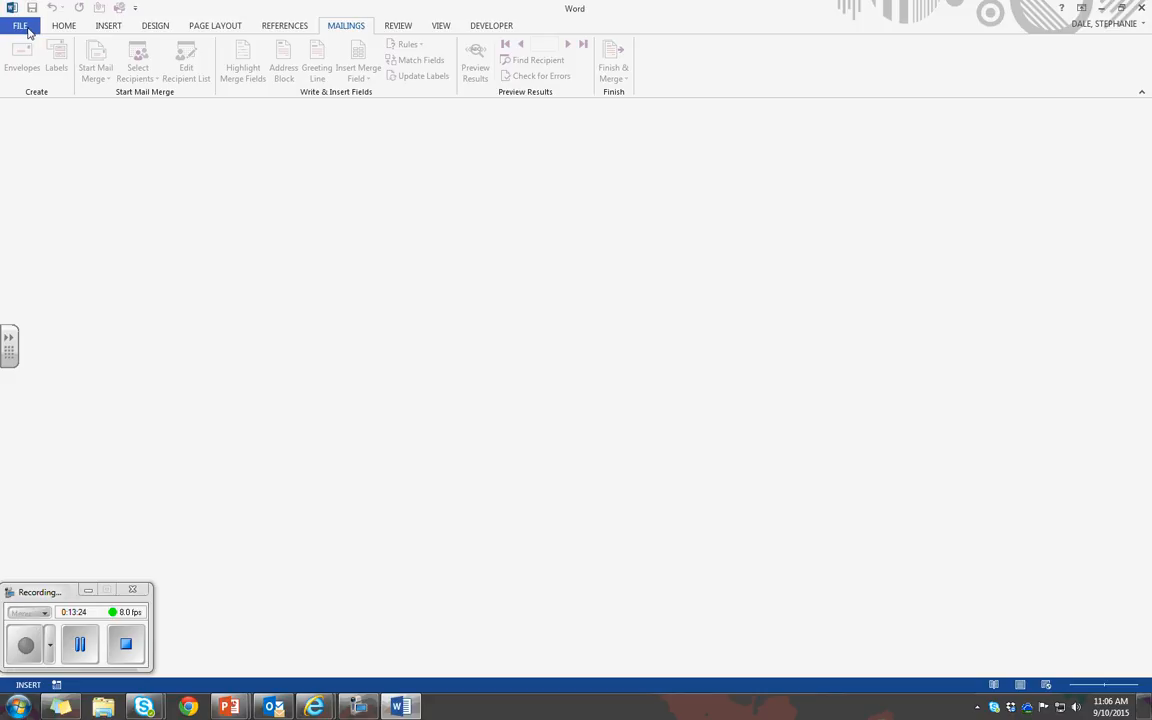
click(18, 27)
click(44, 88)
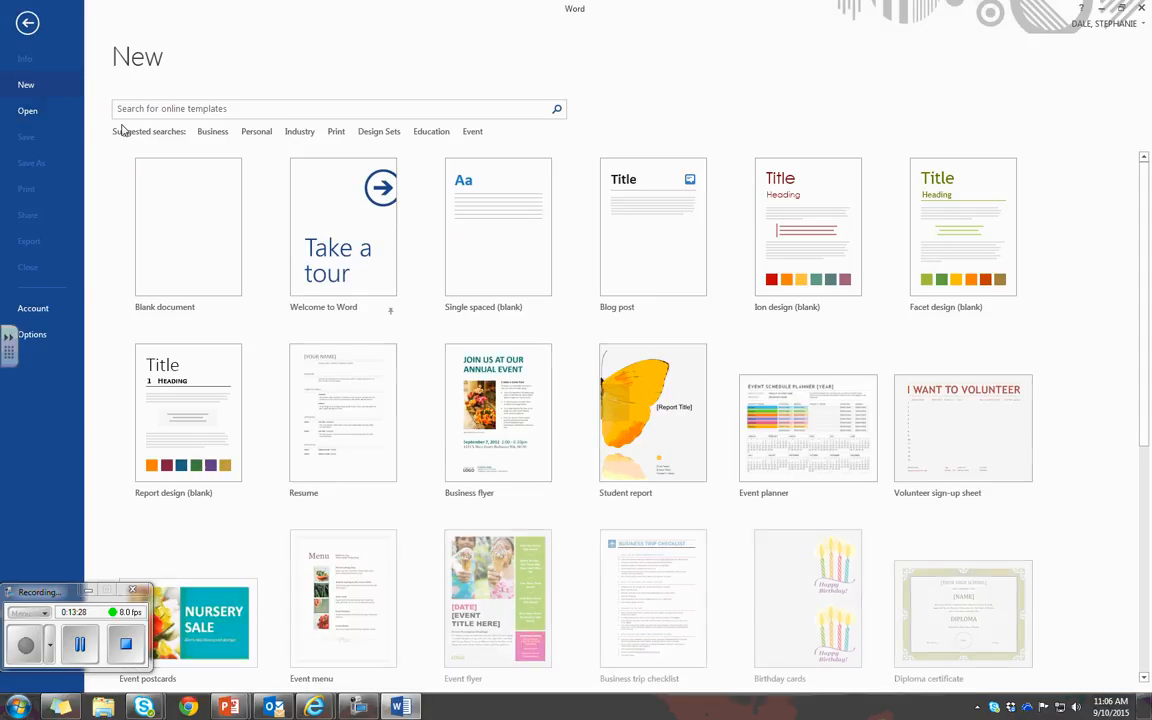
click(184, 246)
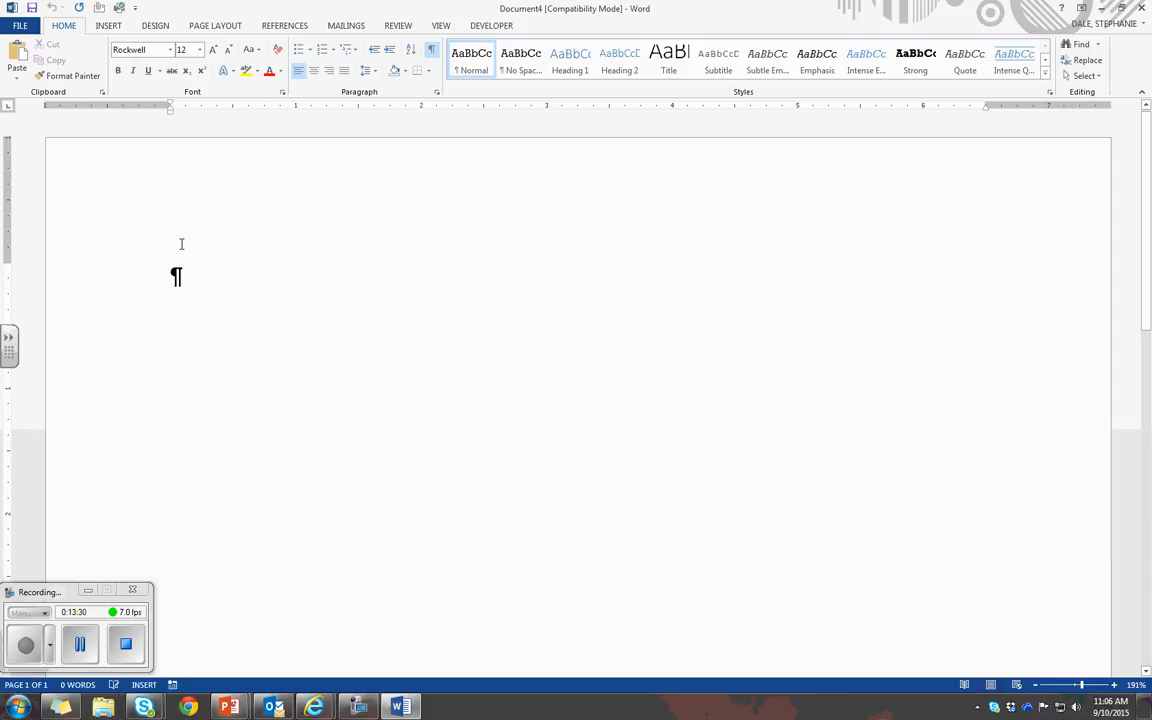
Start choosing an existing list as merge recipients and browse to Student Data Files Lesson 11 inside the Word 2013 Student Data Files folder
click(346, 28)
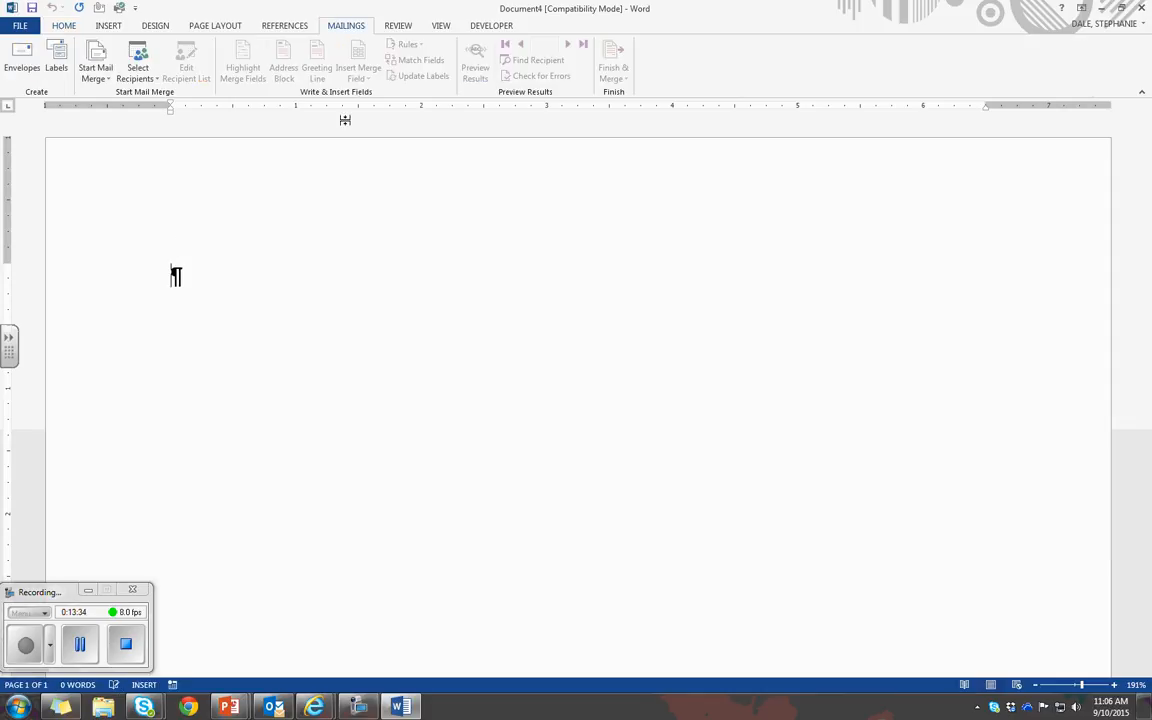
click(93, 83)
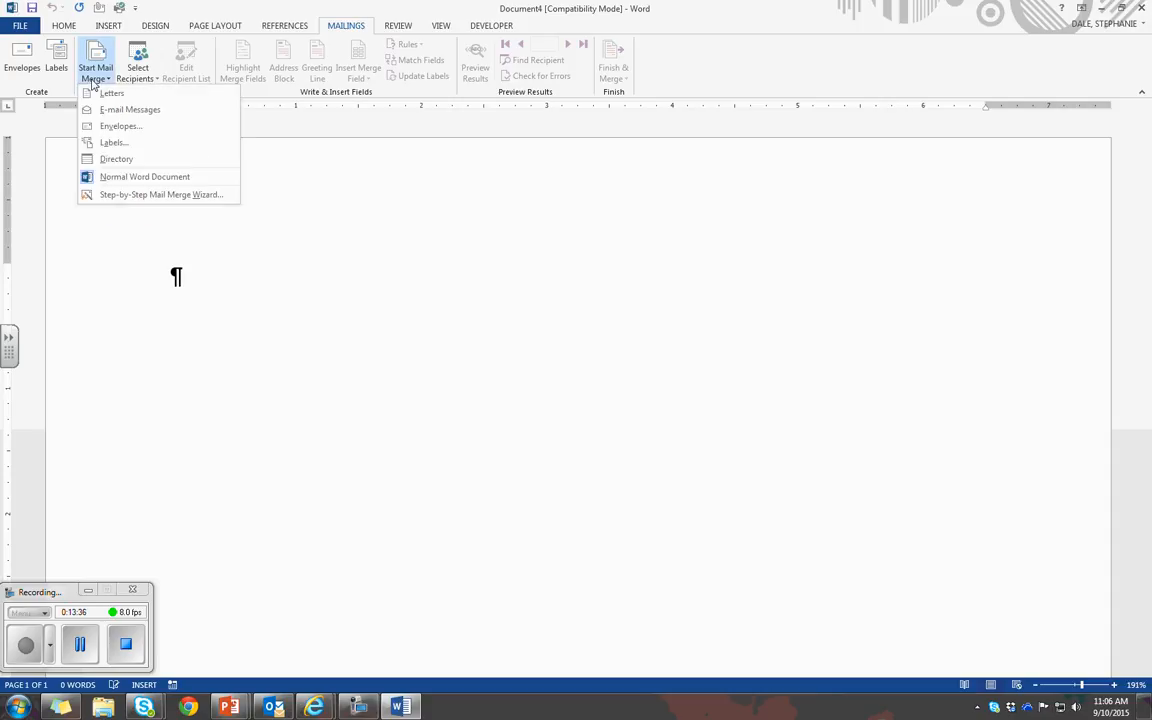
click(137, 72)
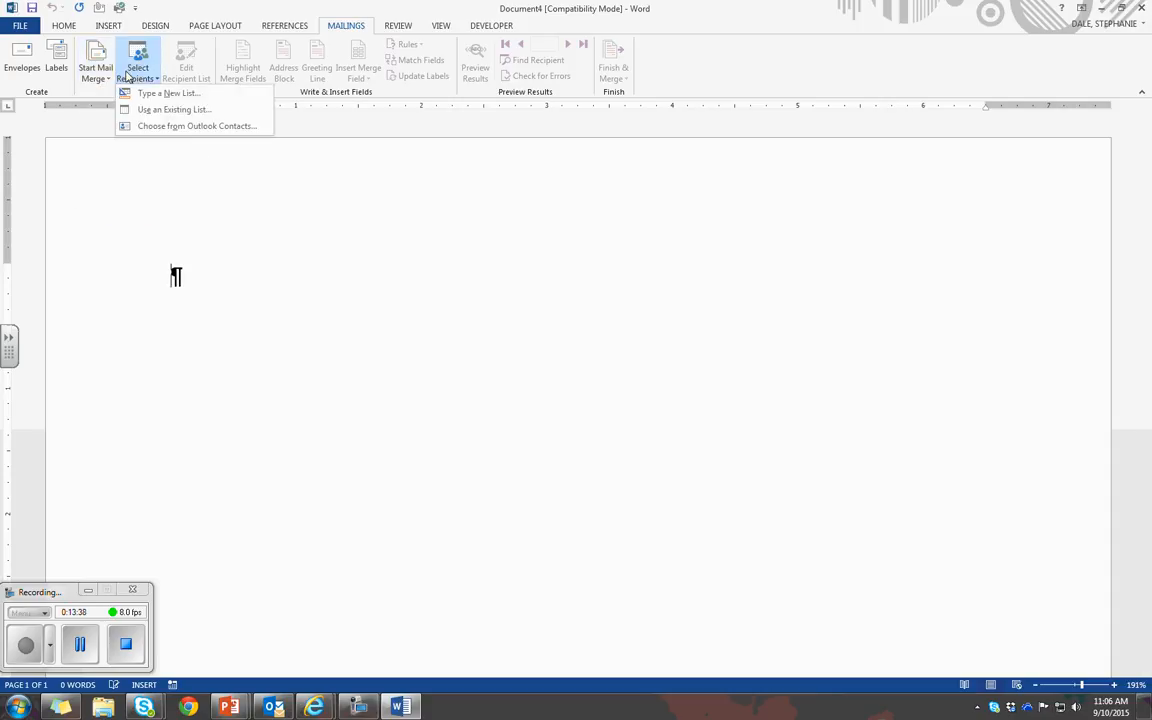
click(224, 112)
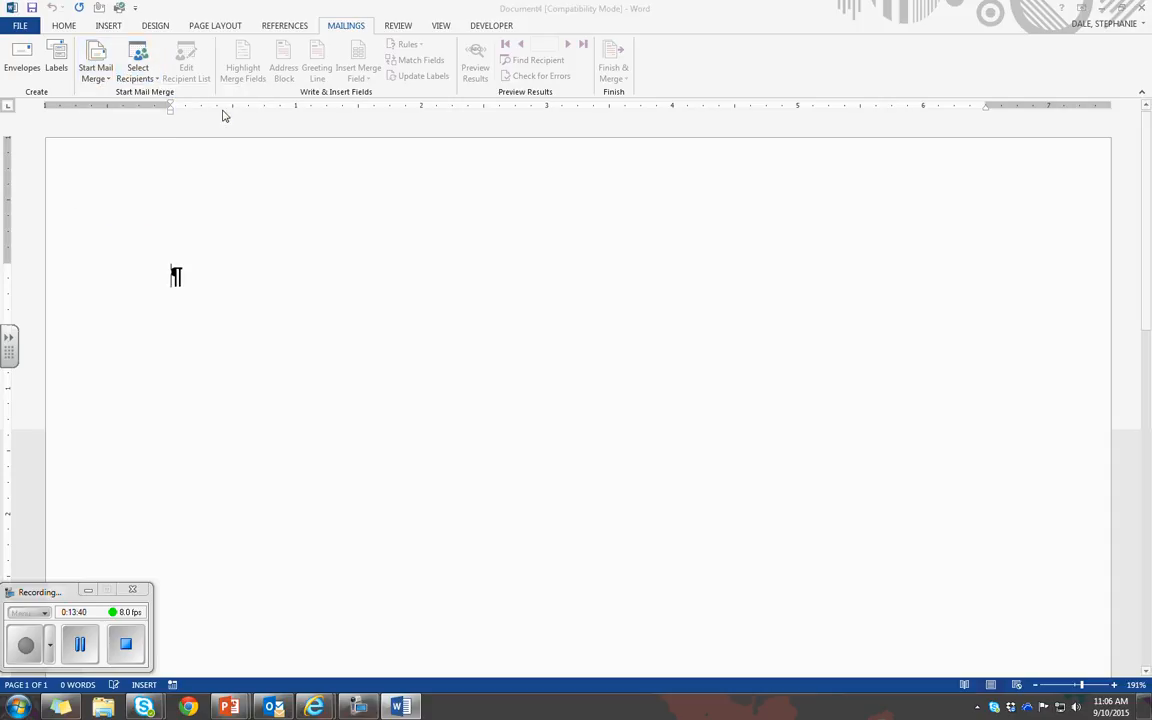
scroll(233, 262, up, 4)
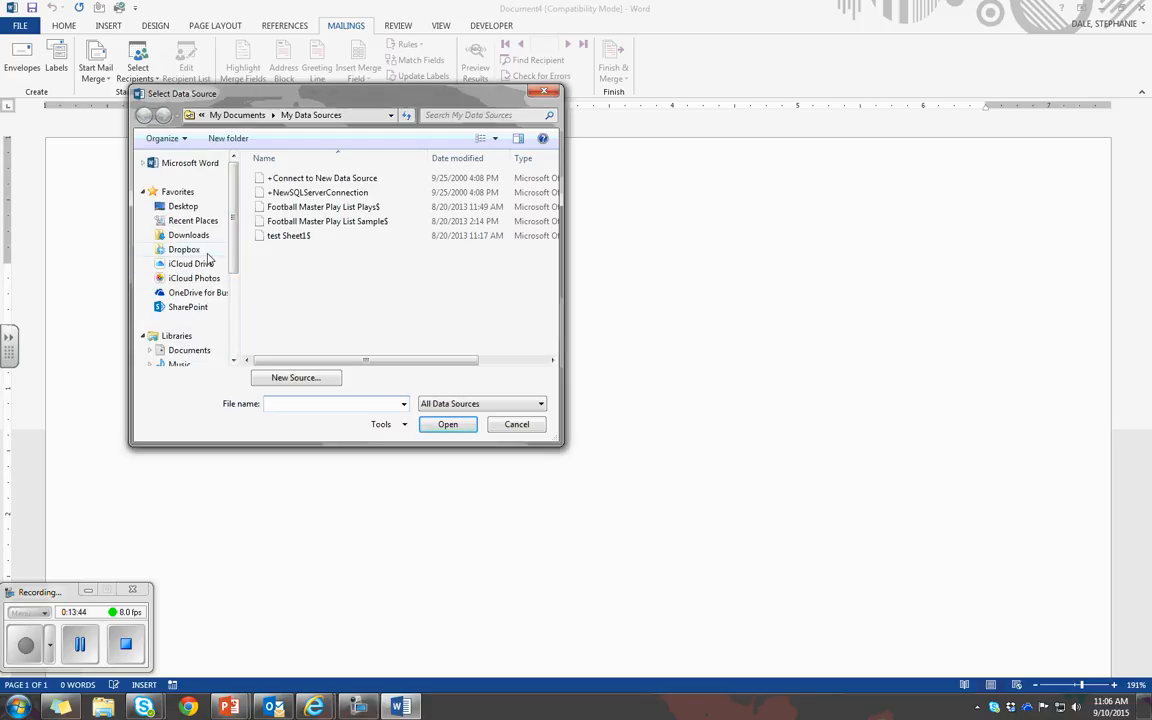
click(194, 209)
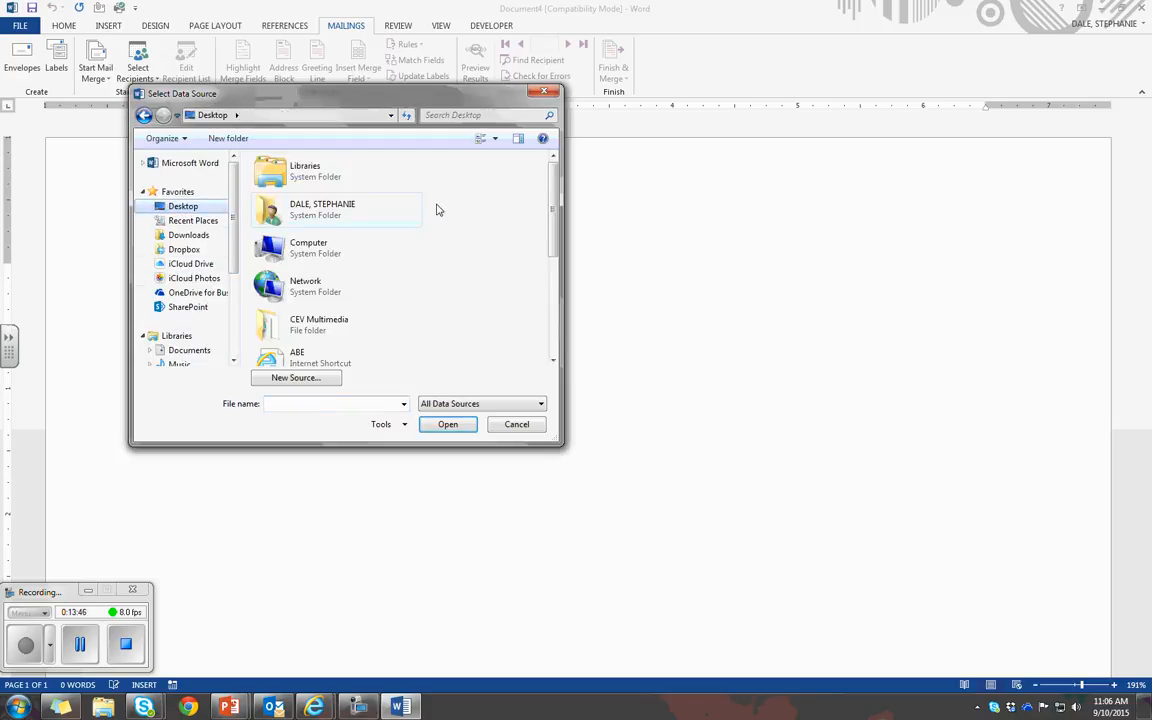
drag(553, 222, 555, 252)
scroll(316, 193, down, 4)
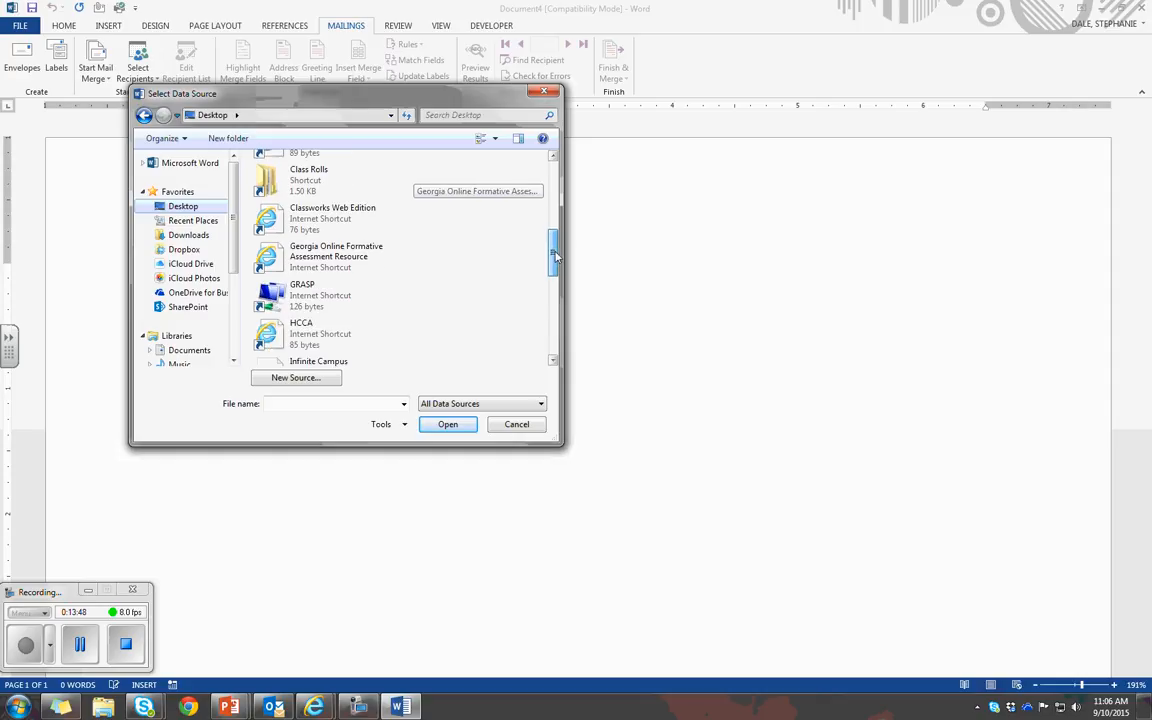
double_click(316, 190)
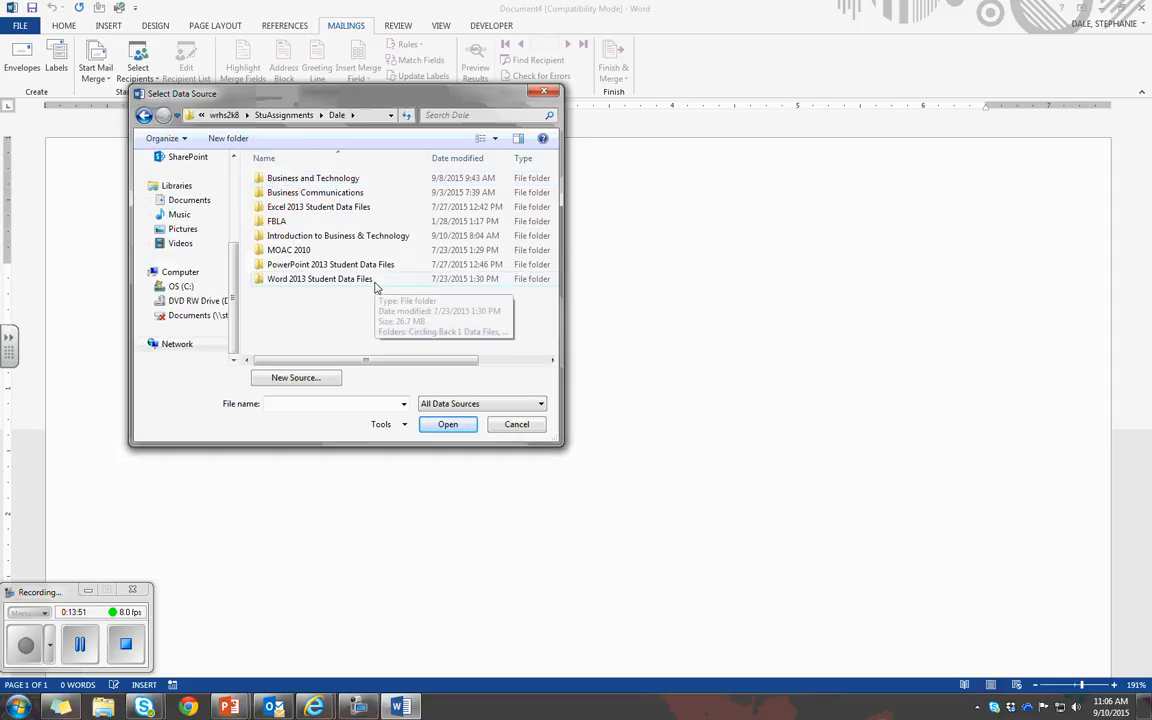
double_click(374, 284)
scroll(553, 252, down, 2)
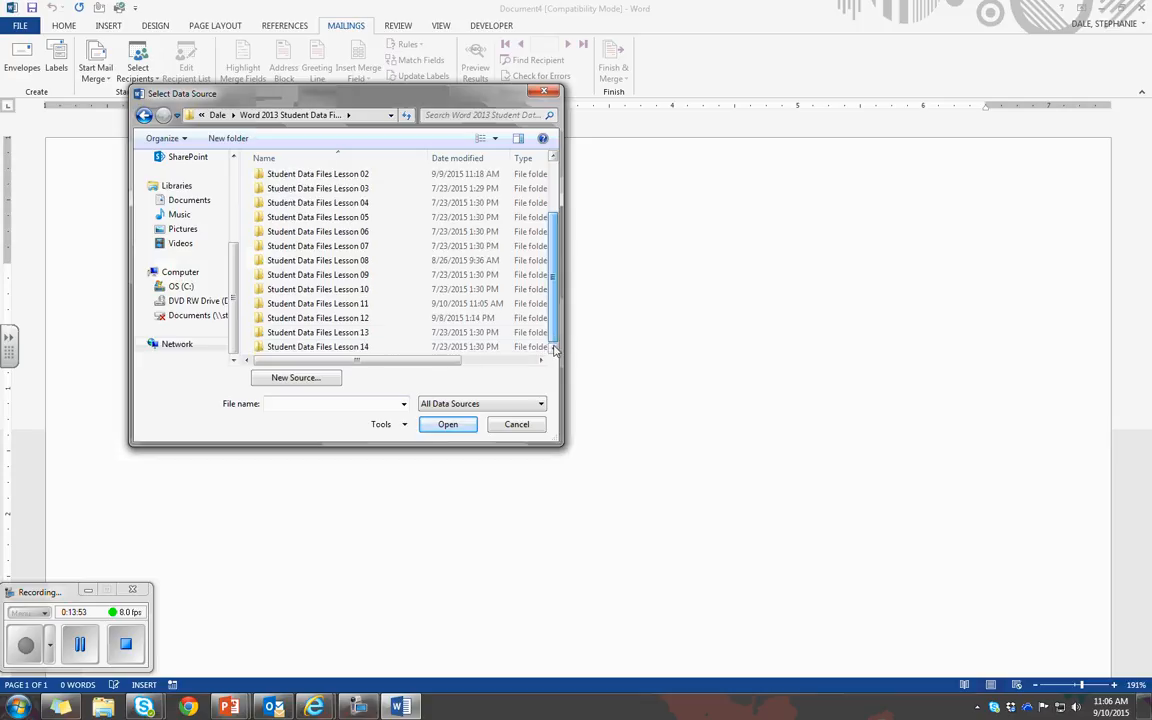
double_click(378, 310)
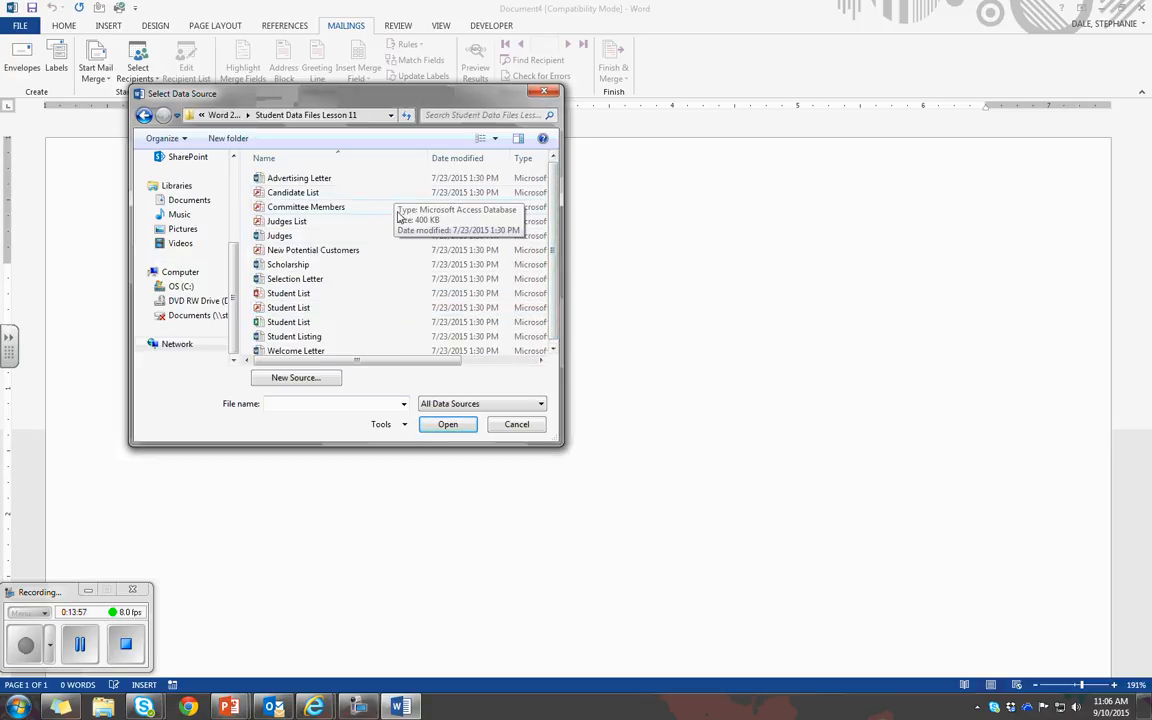
Attach the Student List Excel workbook as the recipient list, using its Sheet1$ table with column headers in the first row
click(310, 325)
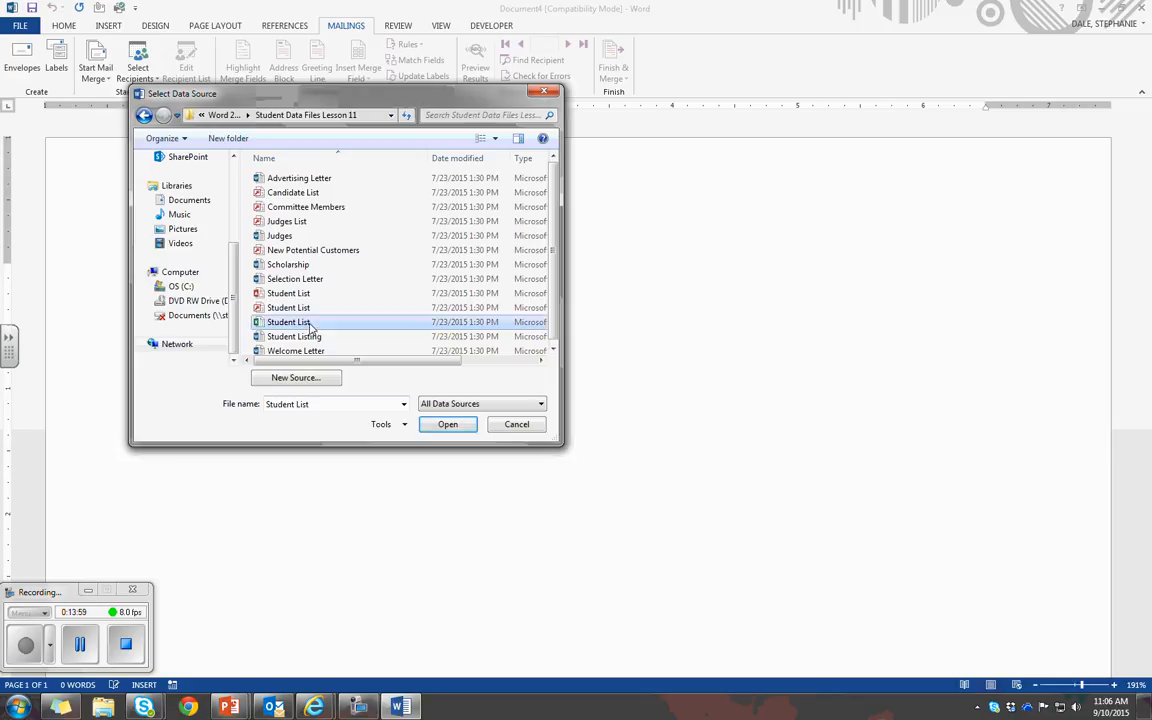
click(447, 425)
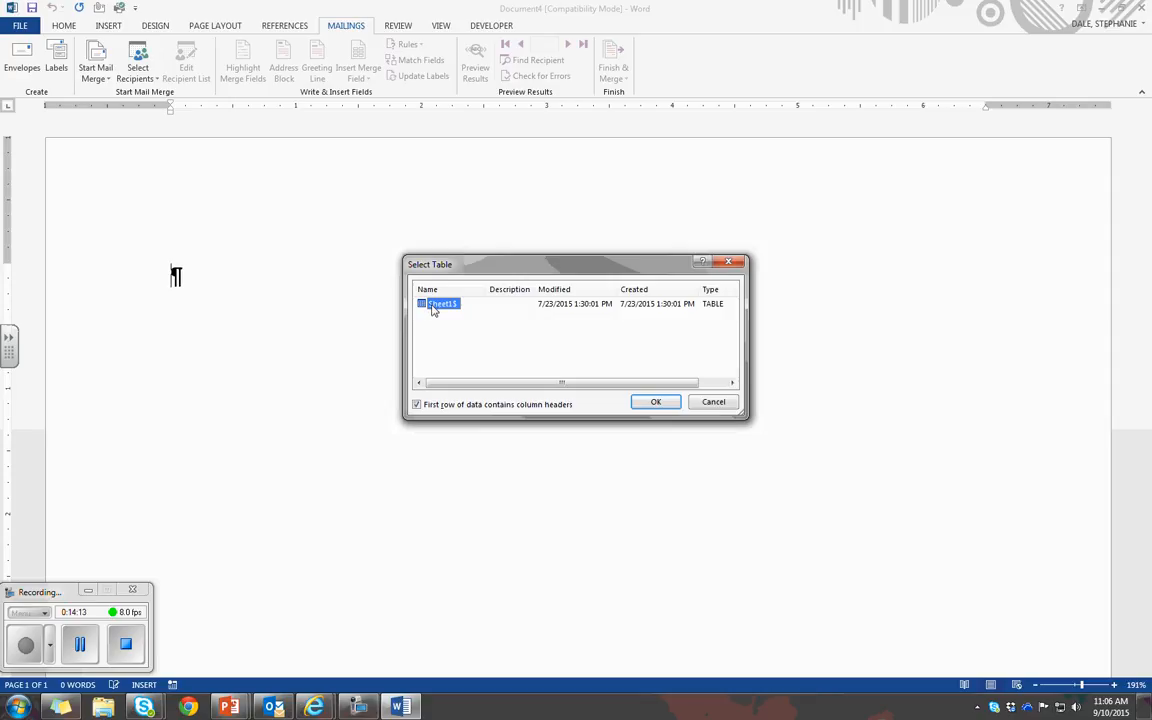
click(664, 404)
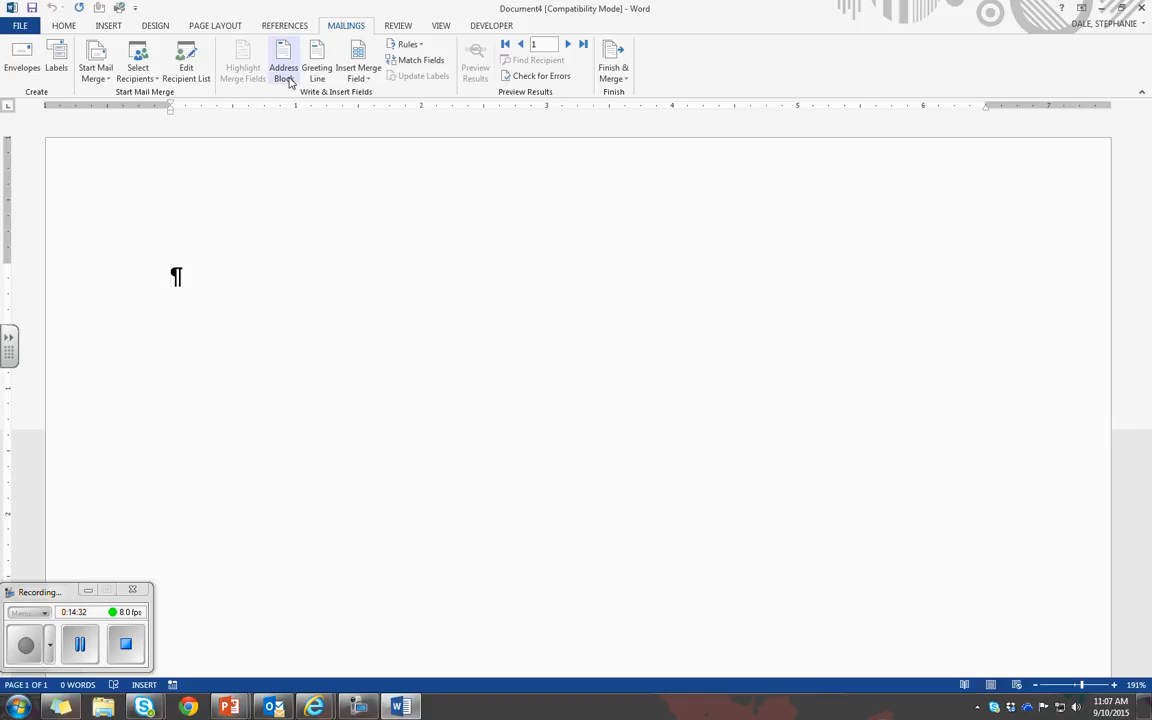
Write the greeting "Dear Mr./Ms. «Last_Name»:" in the blank document, inserting the Last_Name merge field before the colon
click(362, 77)
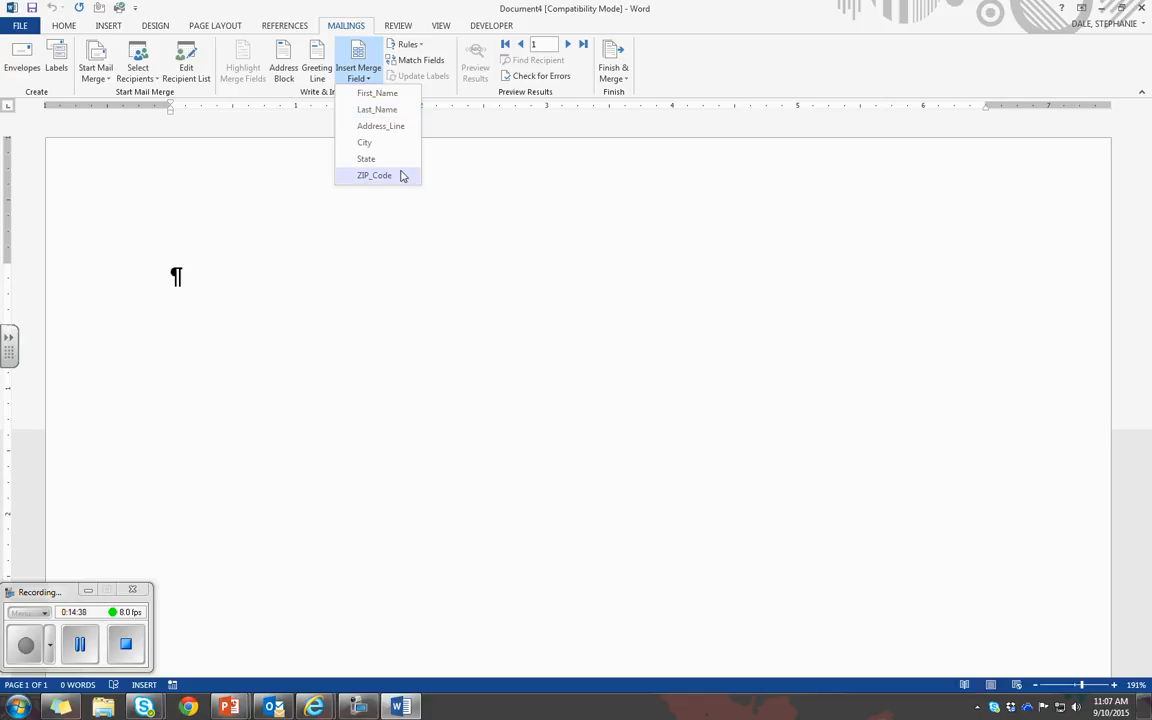
click(522, 210)
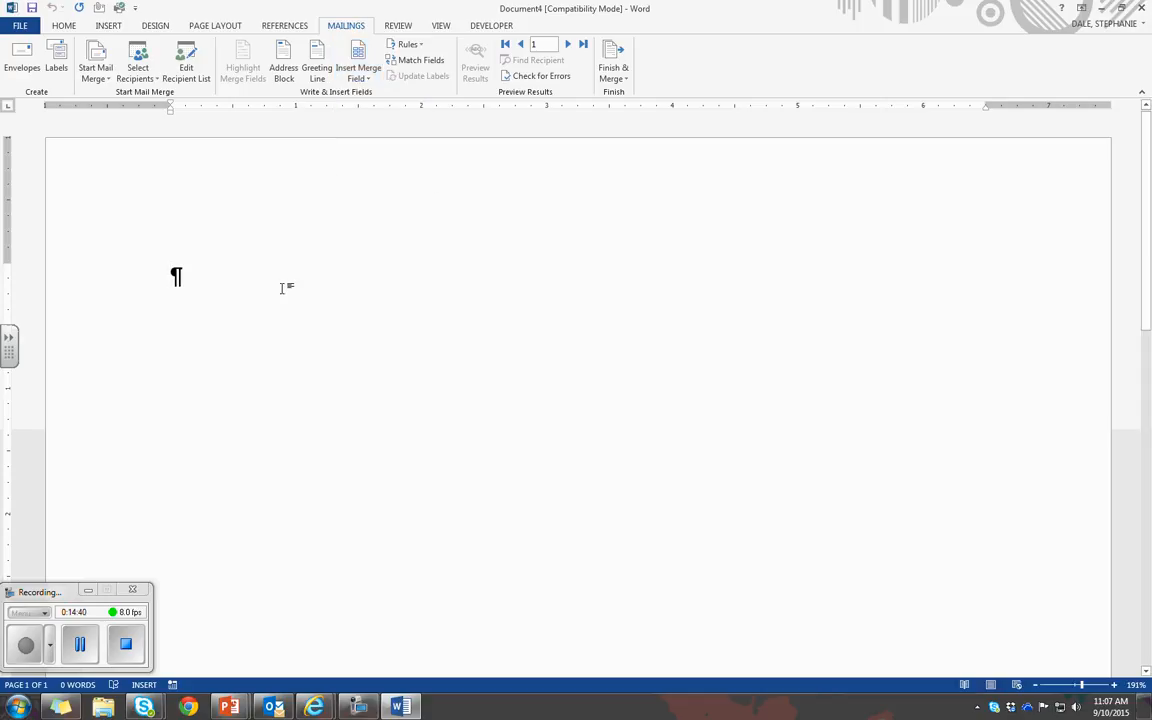
text(De)
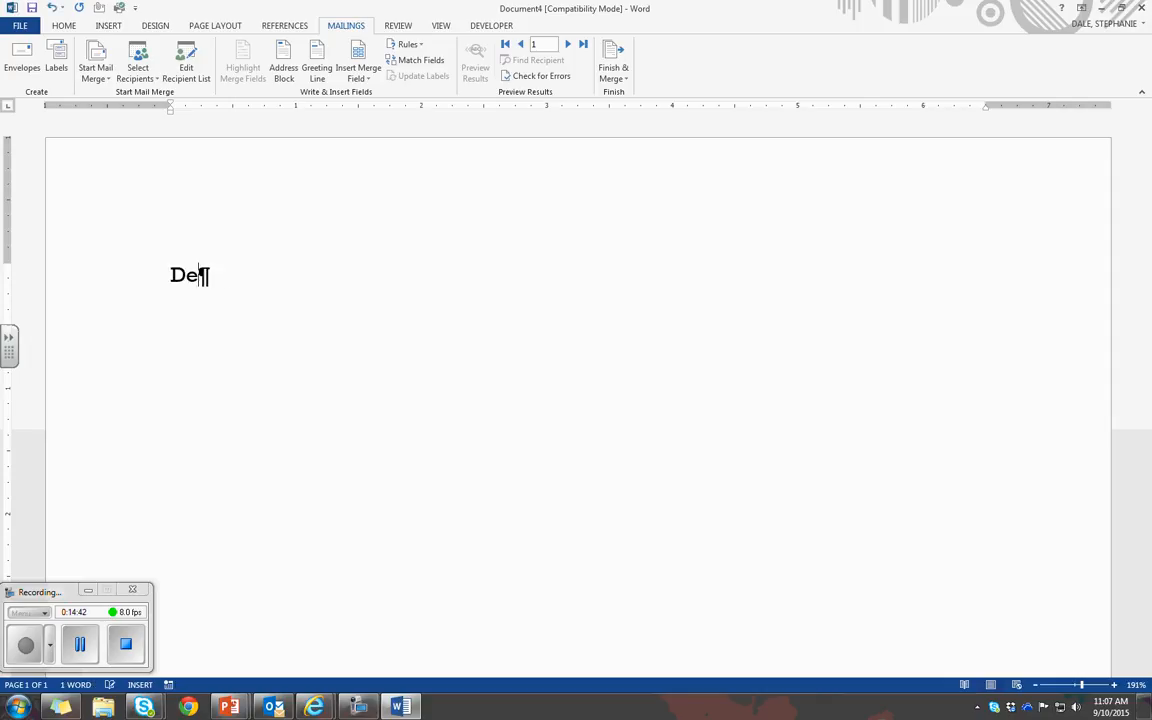
text(ar Mr.)
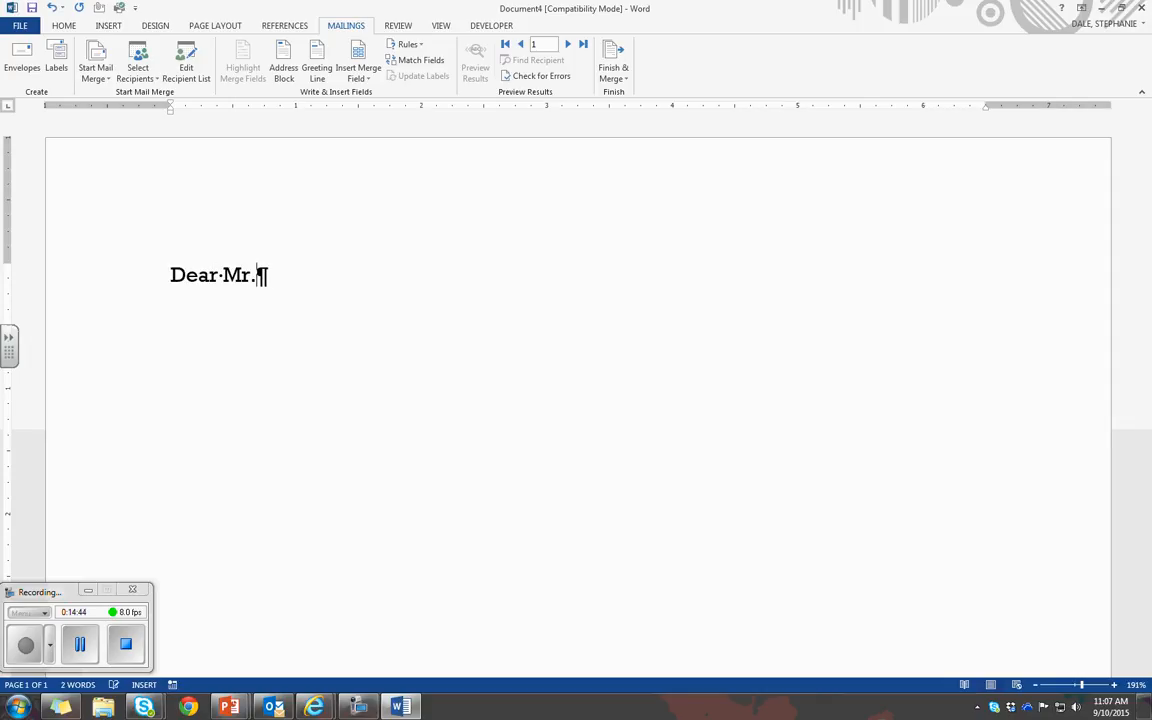
text(/Ms)
key(BackSpace)
text(s.)
click(370, 82)
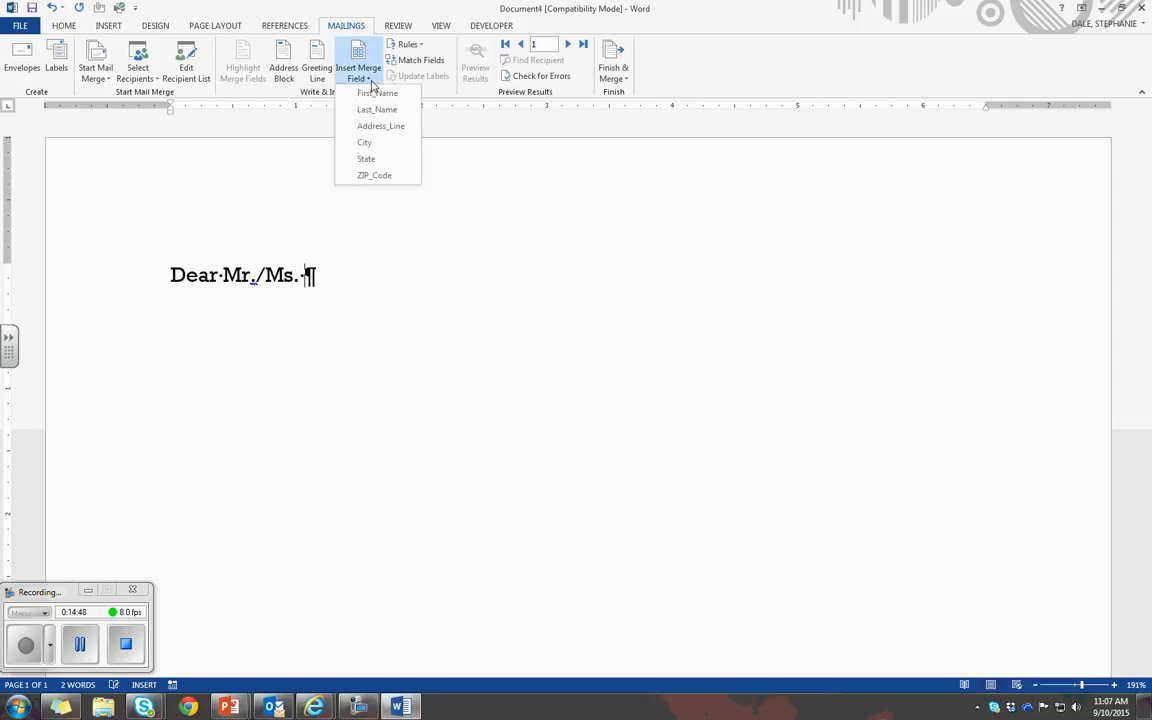
click(406, 111)
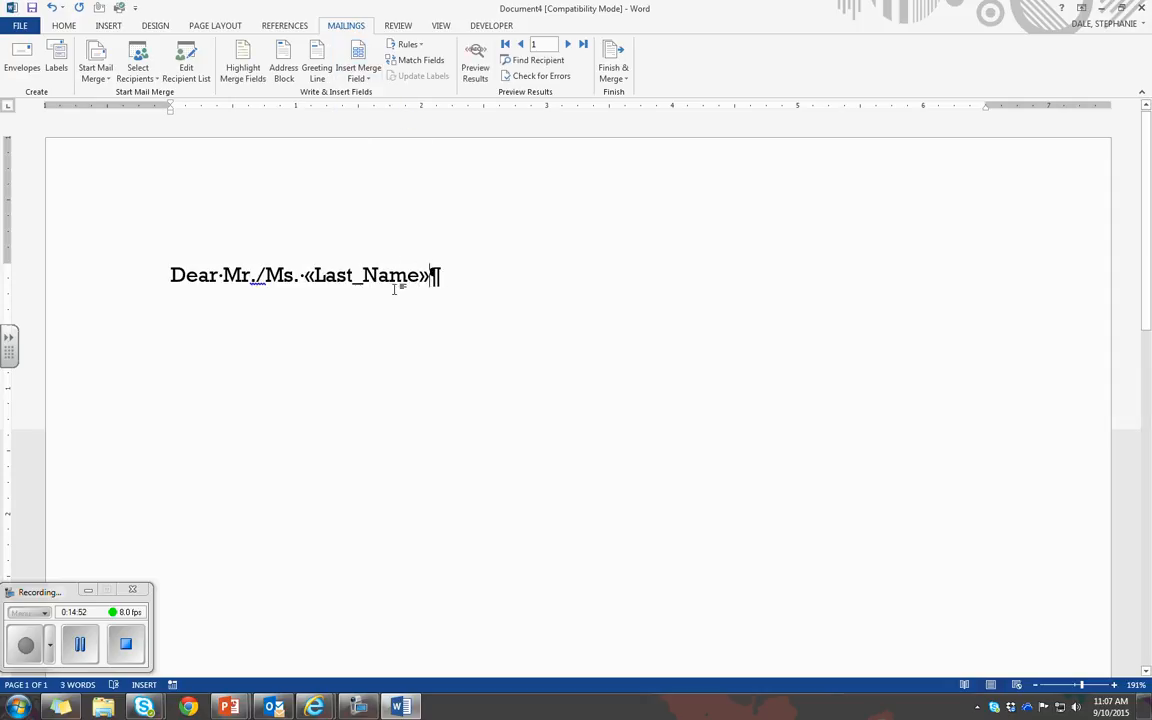
text(:)
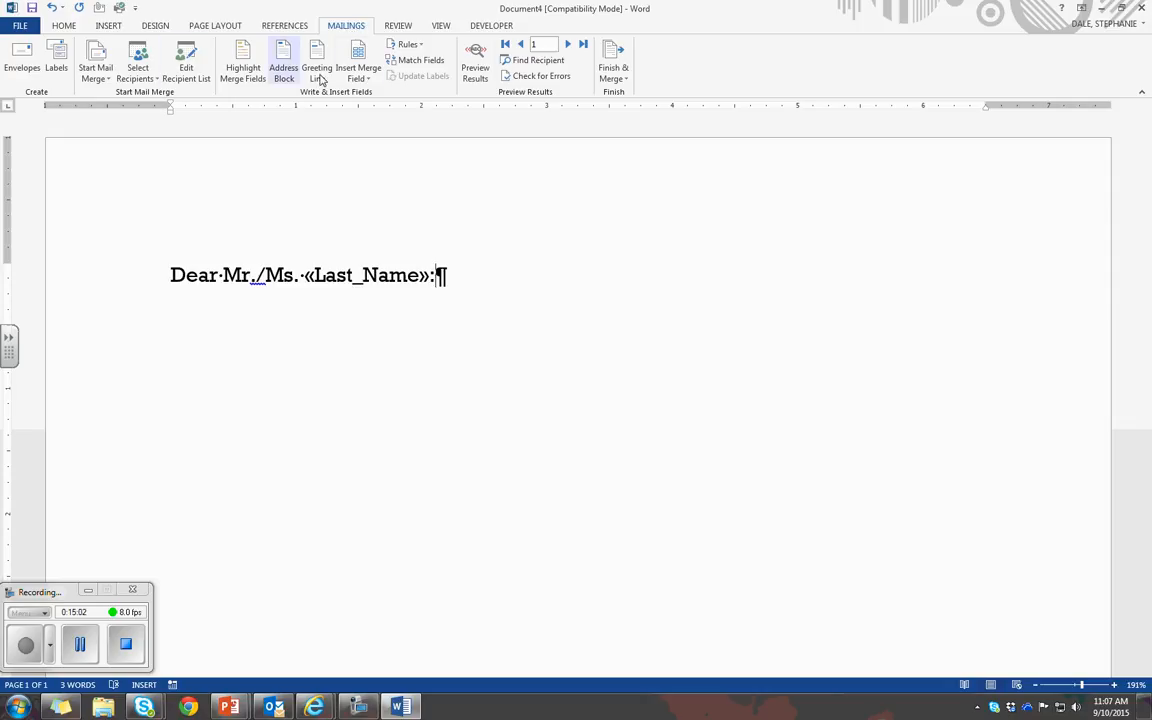
Look through the full mail merge recipient list from Student List.xlsx and close it
click(182, 78)
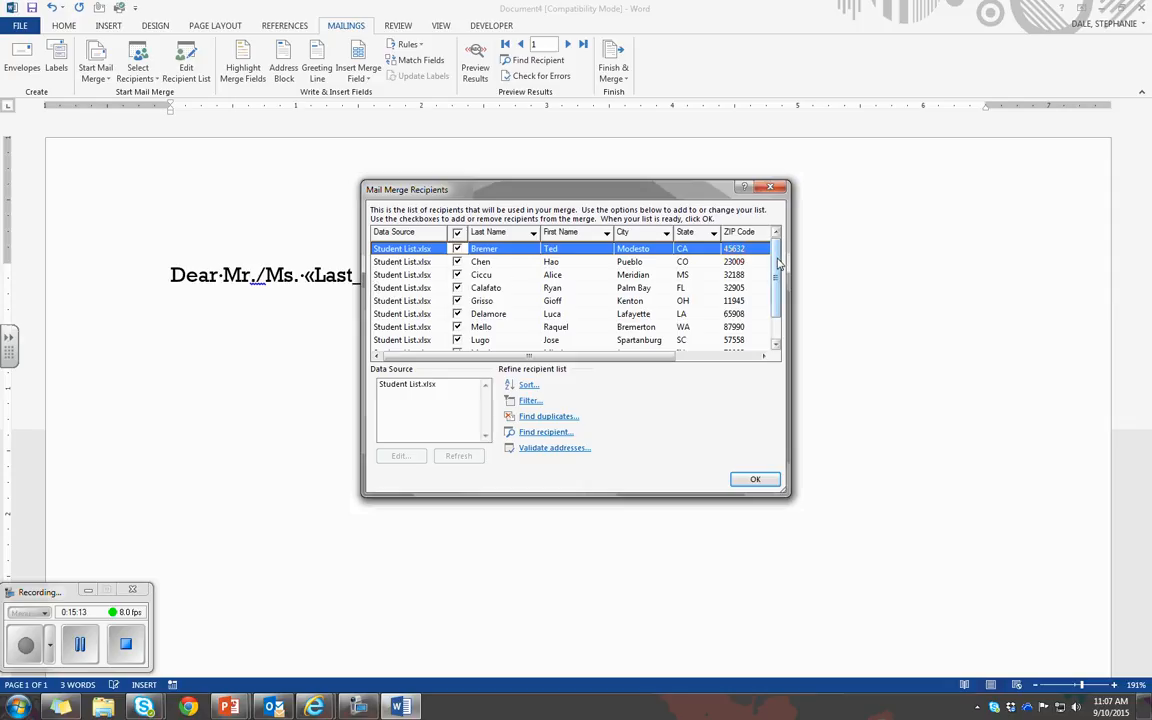
drag(776, 262, 774, 314)
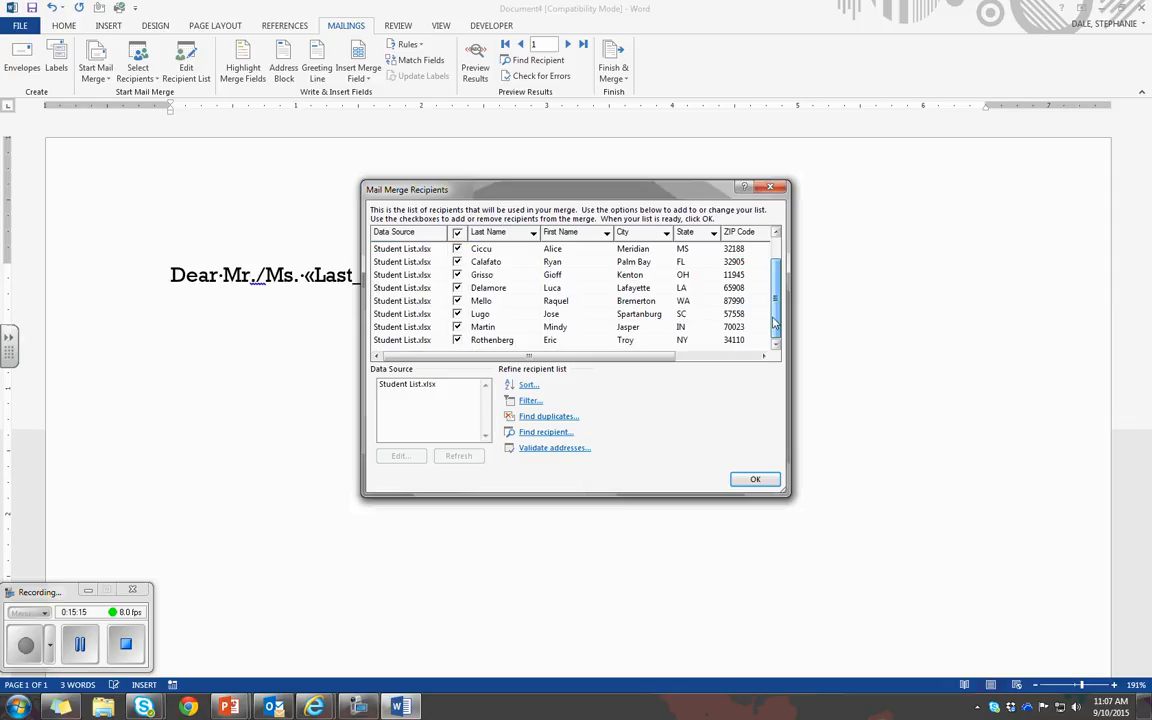
drag(774, 322, 773, 236)
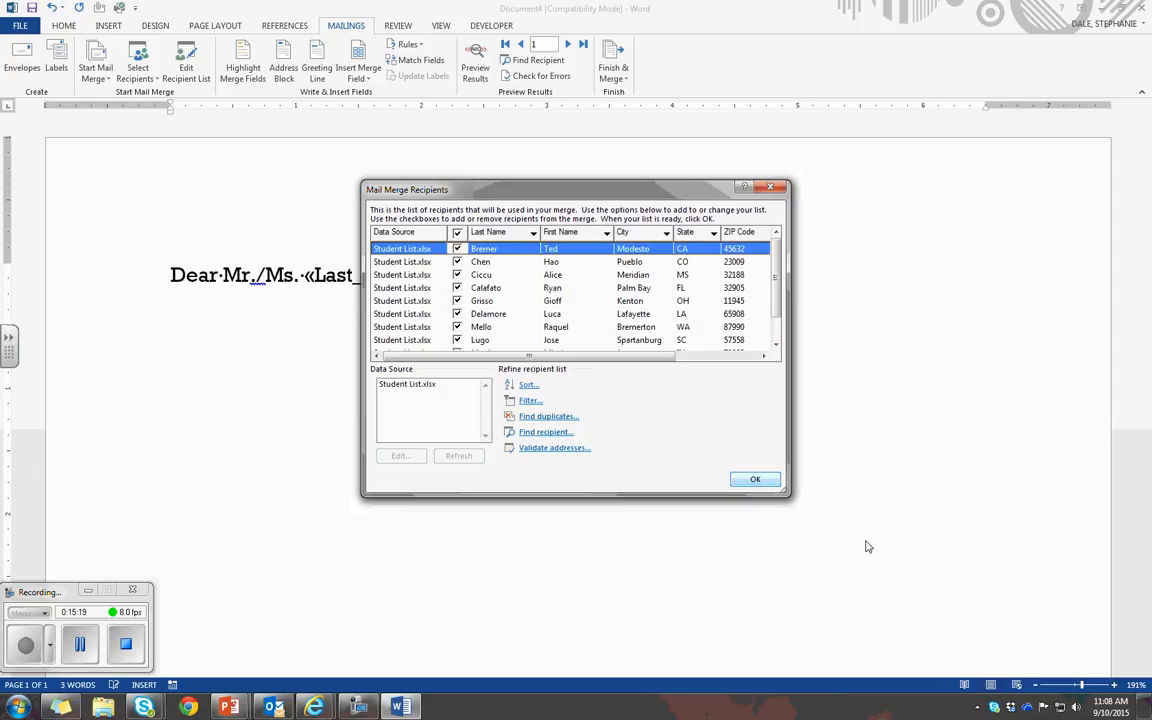
click(765, 482)
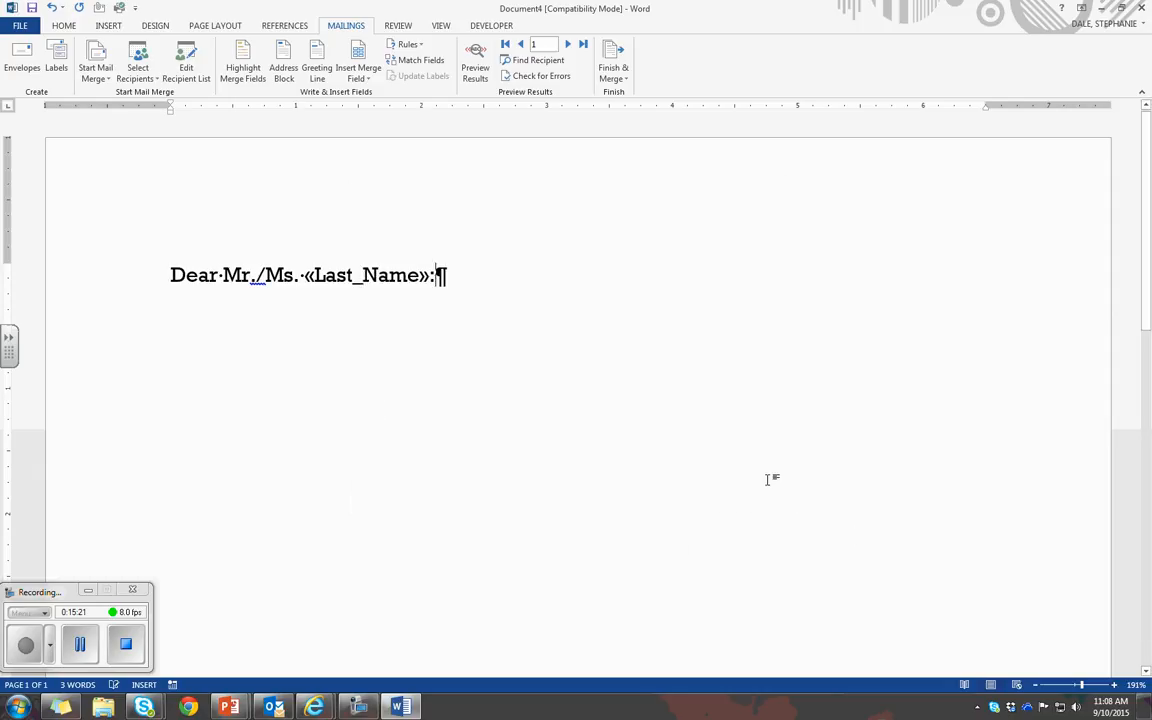
Preview the merge results for the greeting line
click(84, 652)
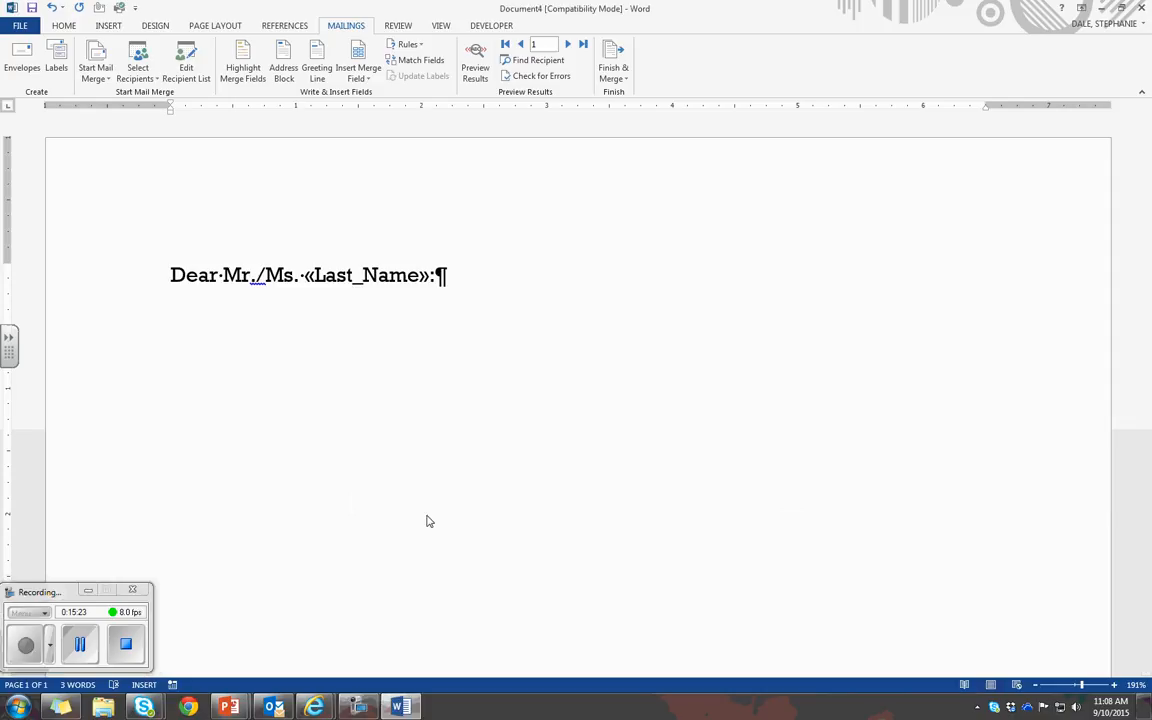
click(477, 67)
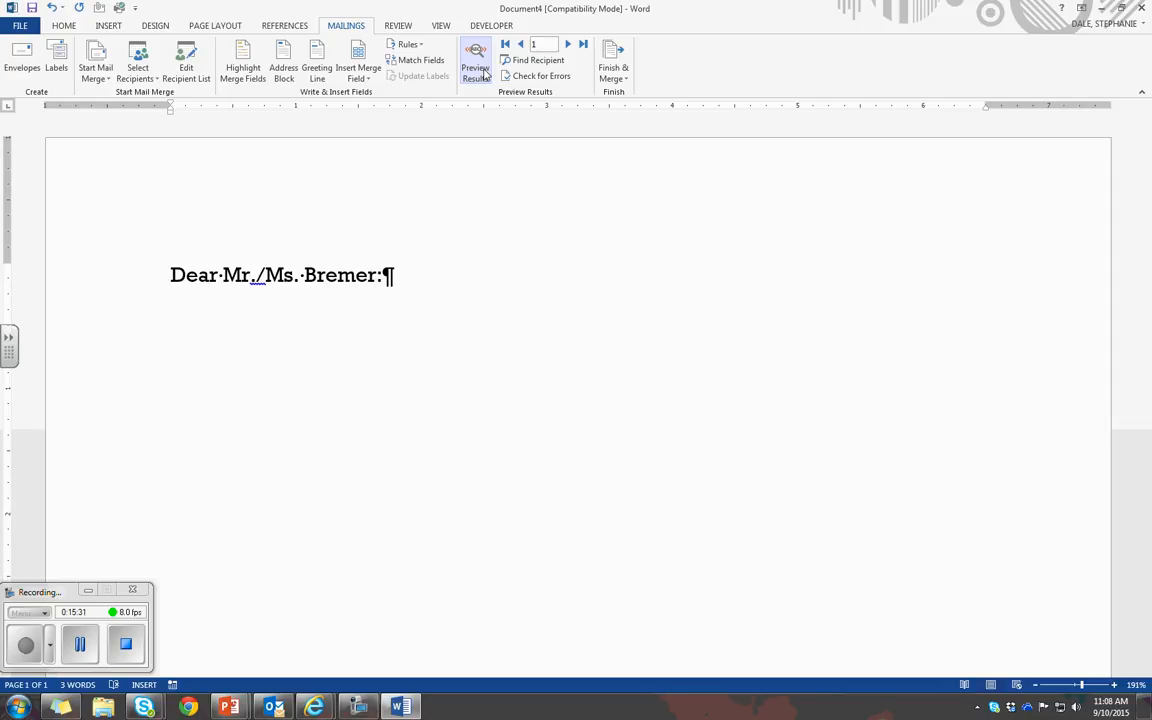
Turn off the merge results preview for the greeting line
click(478, 70)
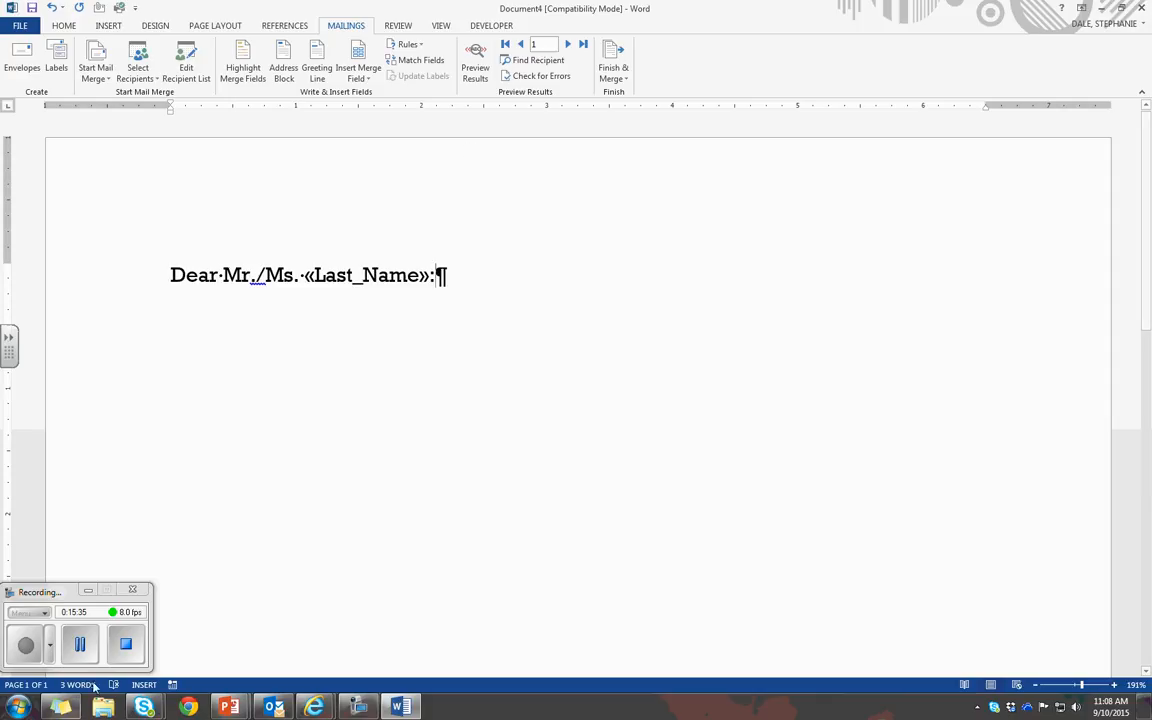
click(27, 650)
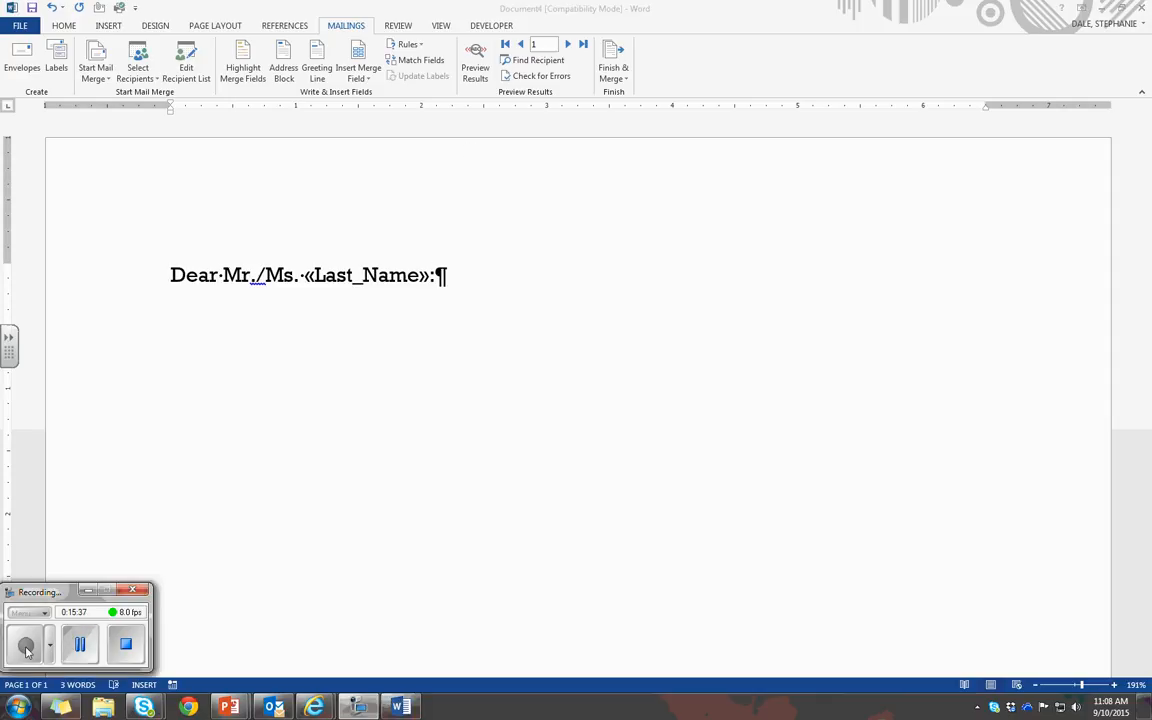
click(618, 76)
click(622, 76)
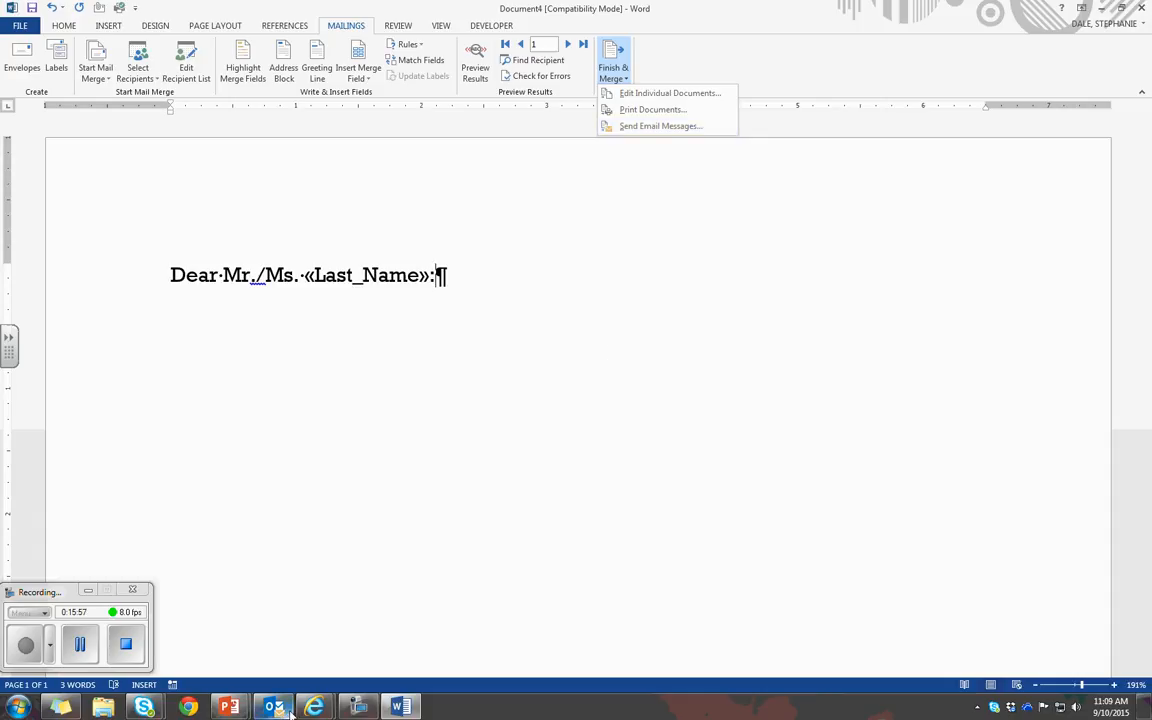
mouse_move(274, 706)
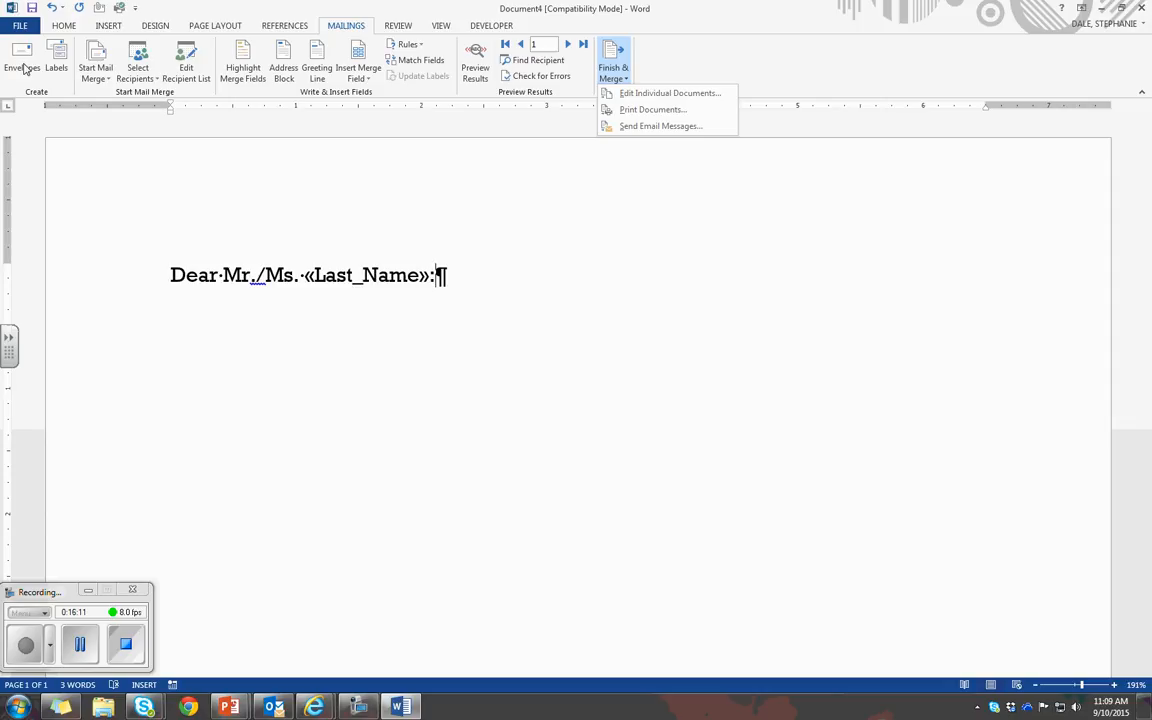
click(100, 76)
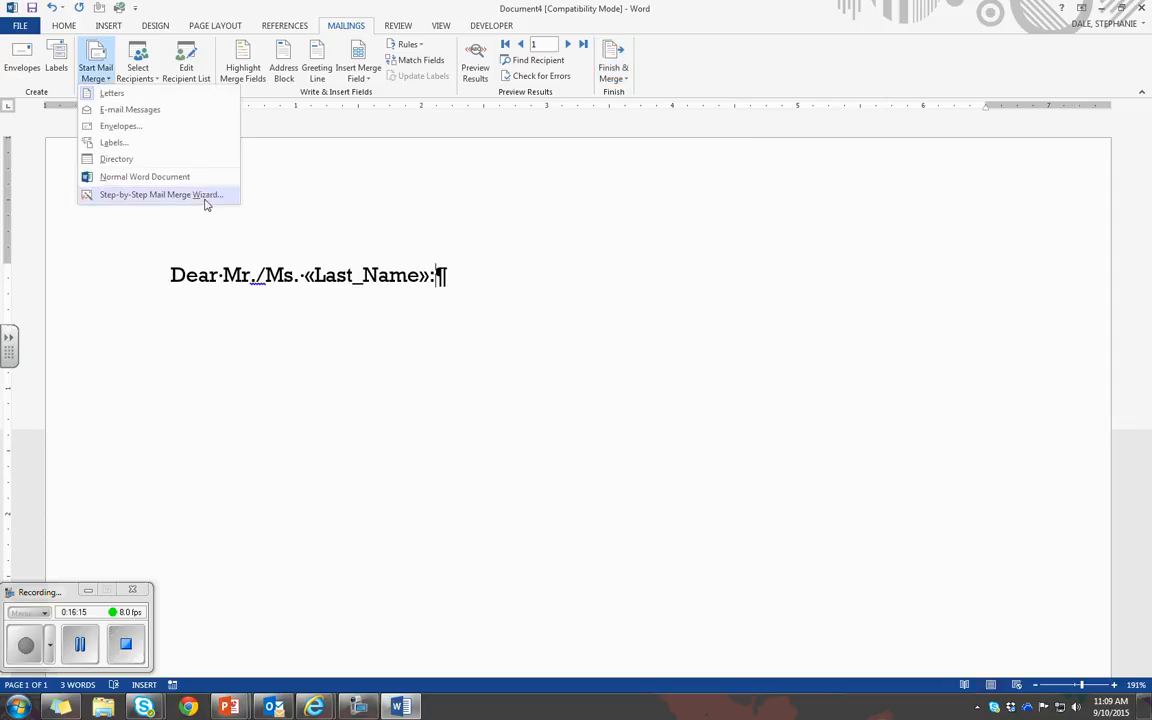
click(312, 202)
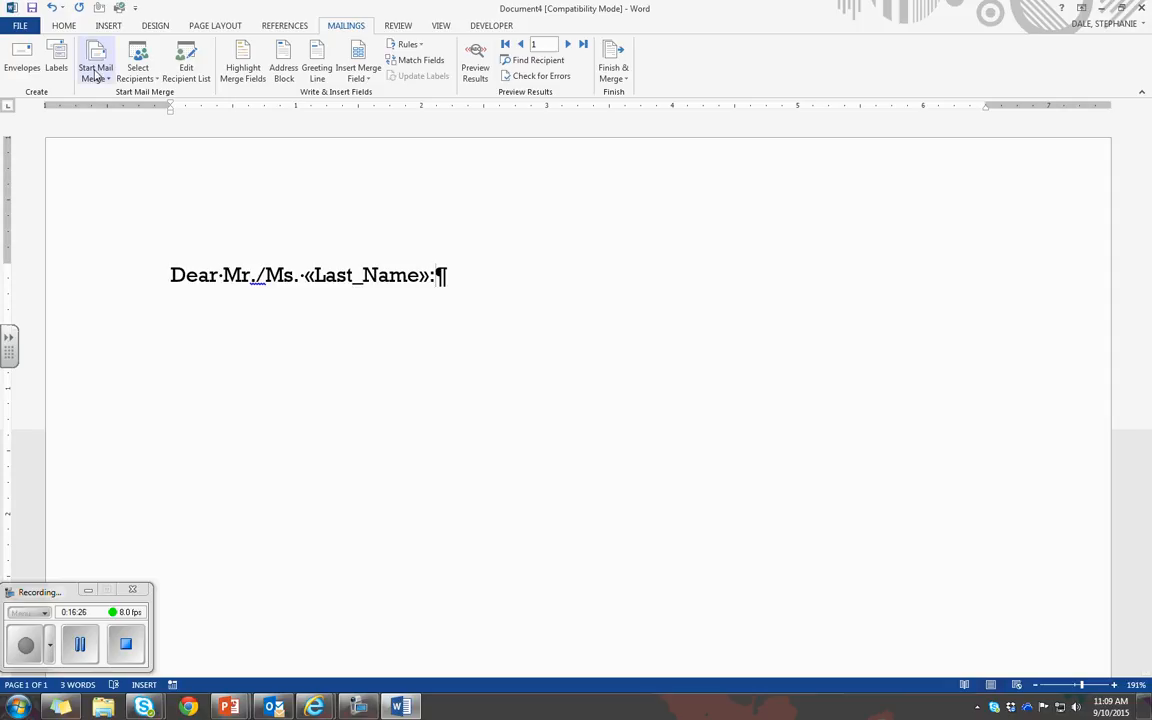
click(91, 651)
click(33, 651)
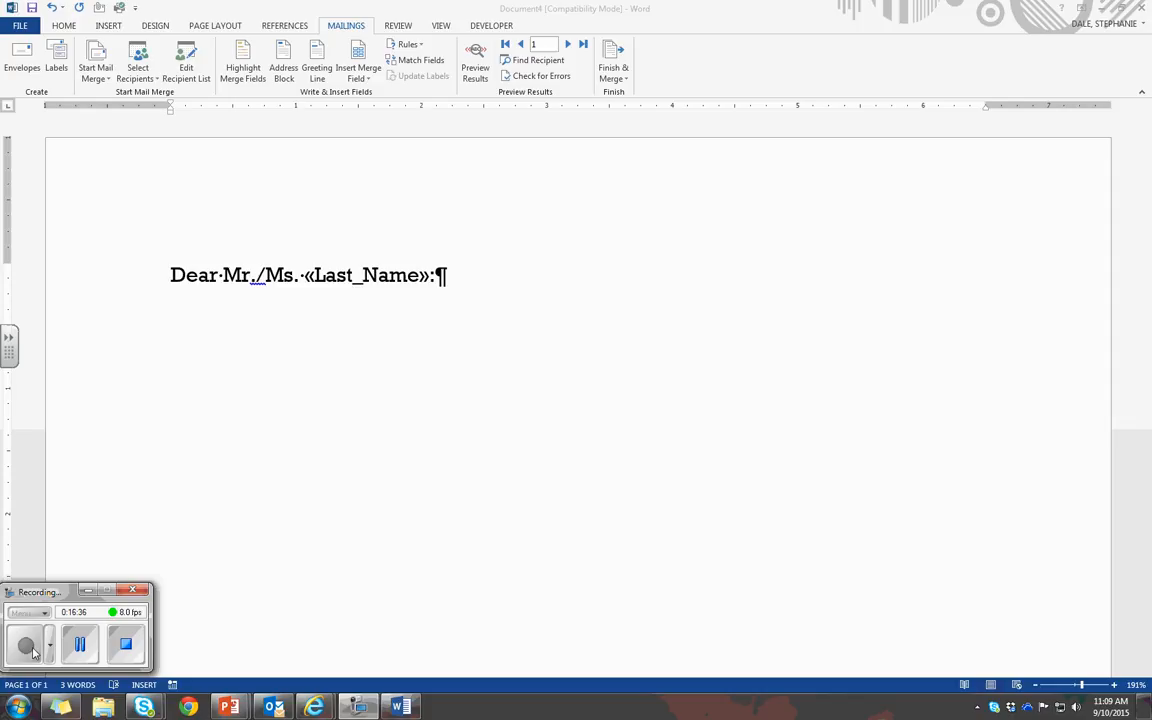